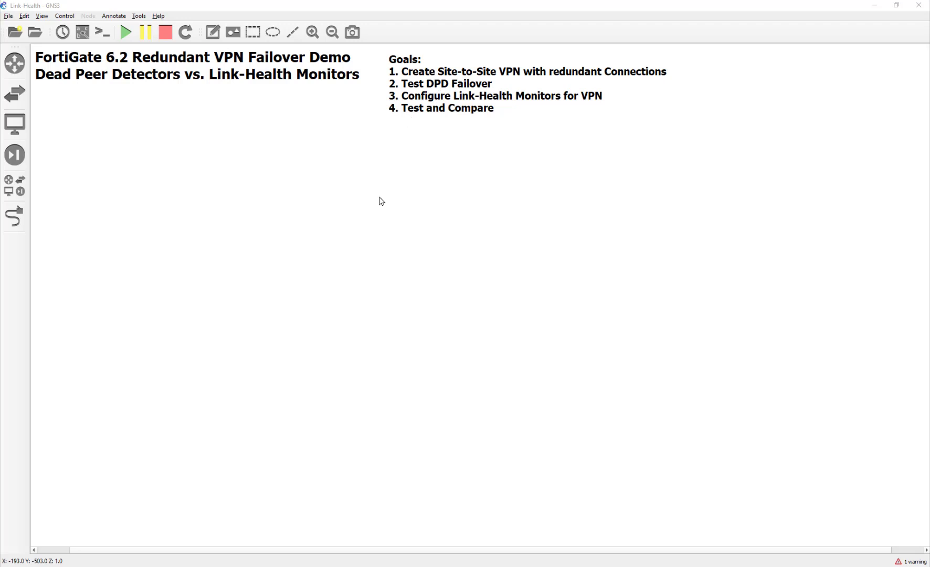
- Nudge the Goals note slightly left and down, then bring up the full device list
left_click_drag(435, 82, 422, 88)
left_click(422, 142)
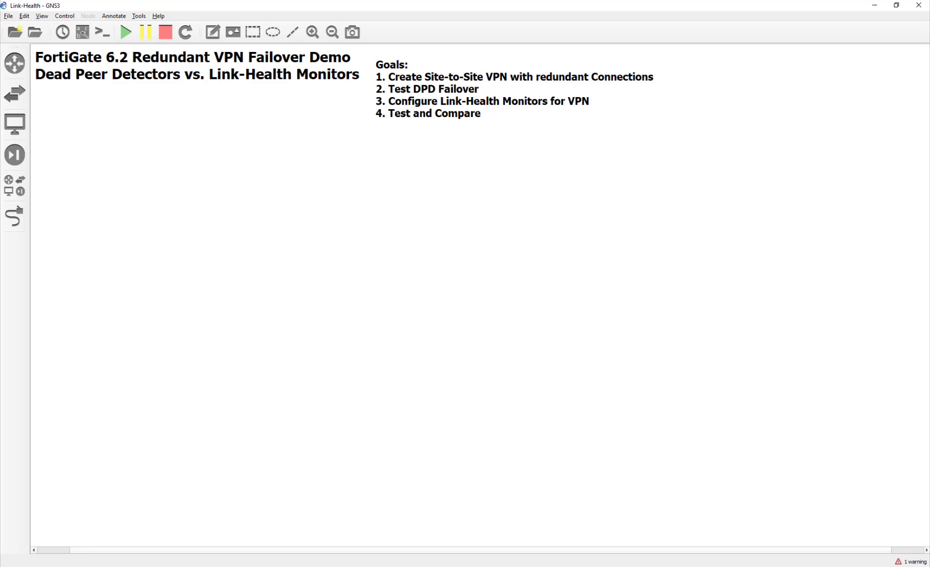
left_click(21, 188)
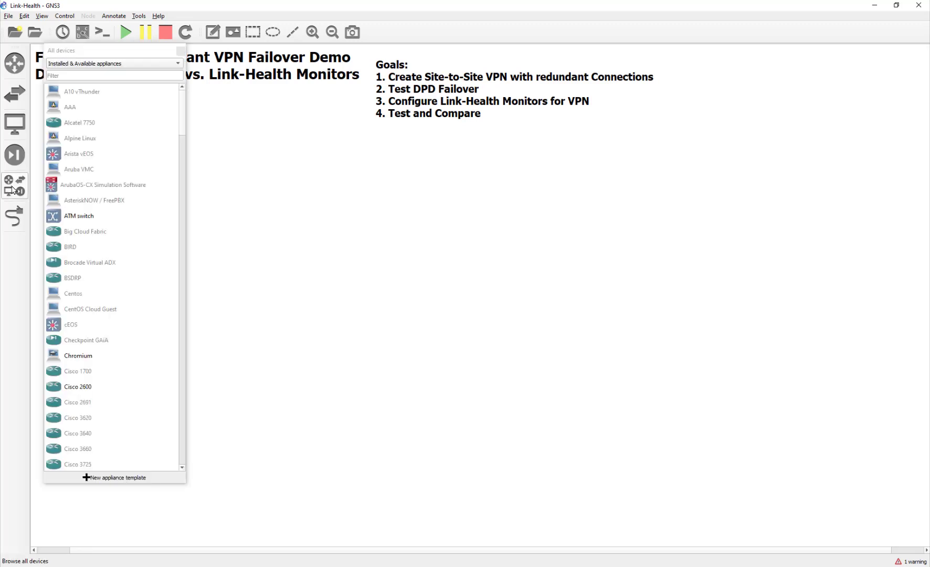
- Add a NAT cloud on the GNS3 VM server, rename it Internet, and centre its label
scroll(113, 265, "down", 5)
scroll(114, 268, "down", 10)
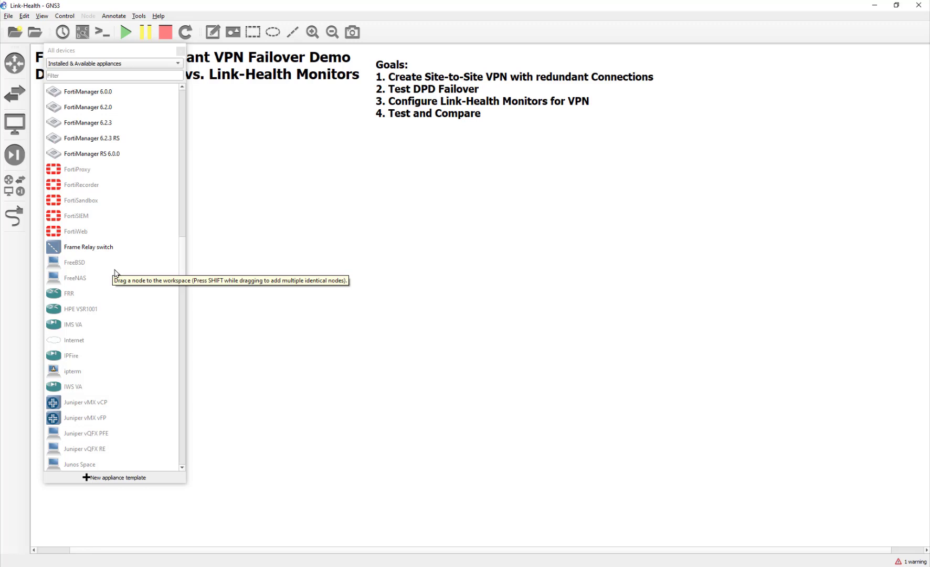
scroll(116, 272, "down", 6)
scroll(116, 273, "up", 2)
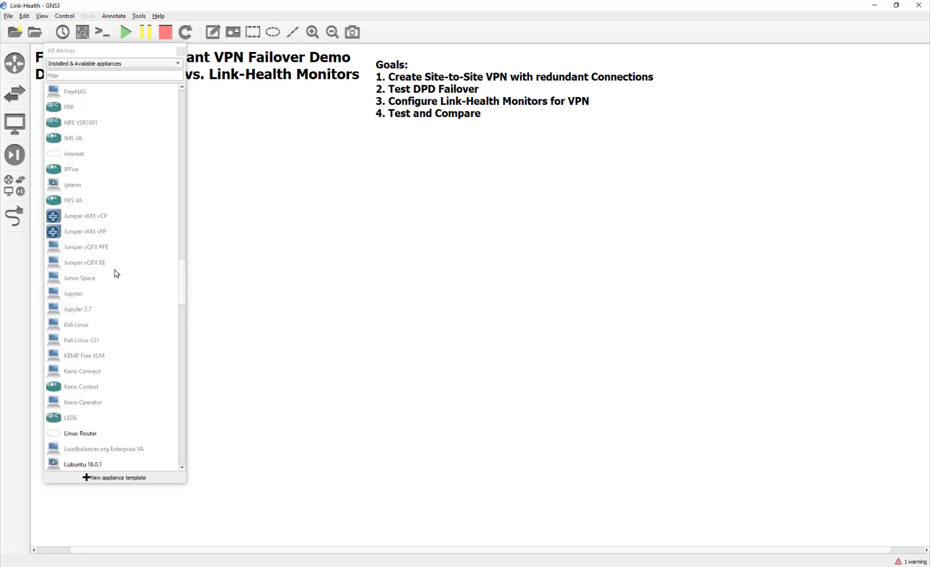
scroll(117, 273, "down", 4)
left_click_drag(73, 355, 310, 198)
left_click(453, 288)
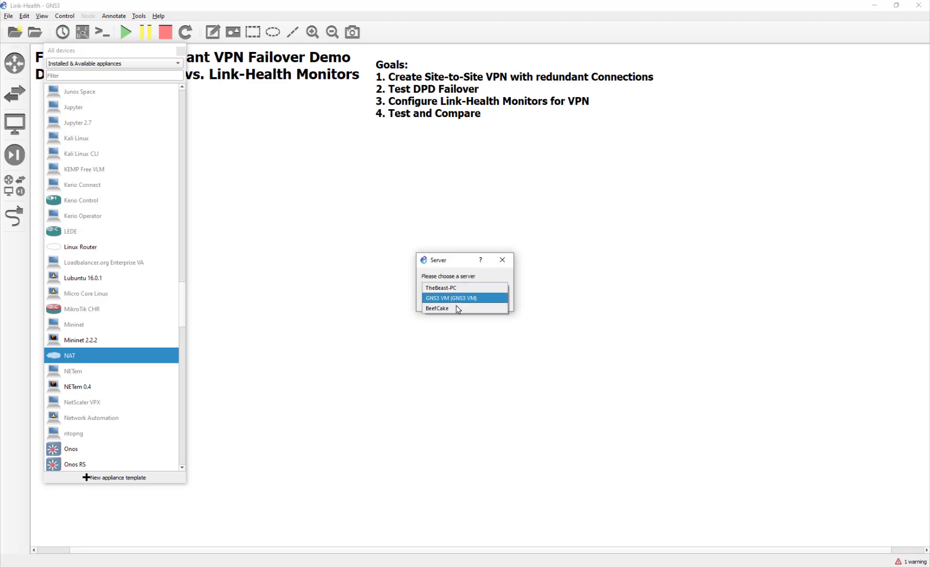
left_click(458, 303)
left_click(453, 305)
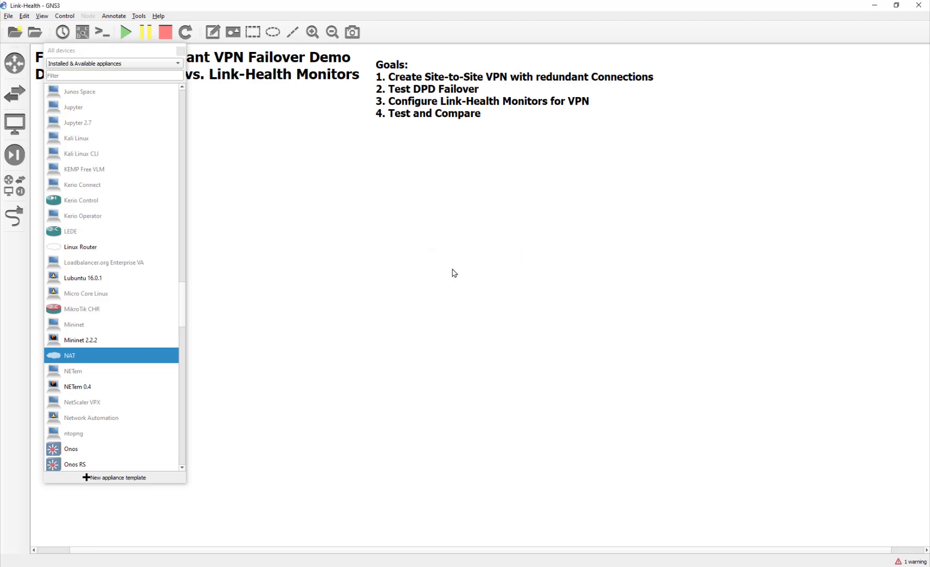
left_click_drag(340, 203, 309, 160)
left_click(314, 140)
double_click(308, 160)
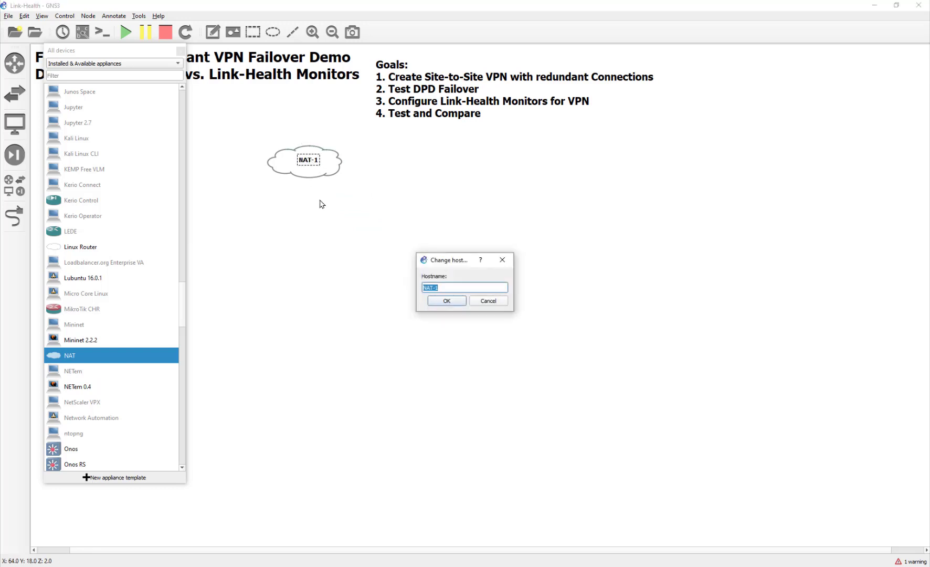
type("Internet")
key("Return")
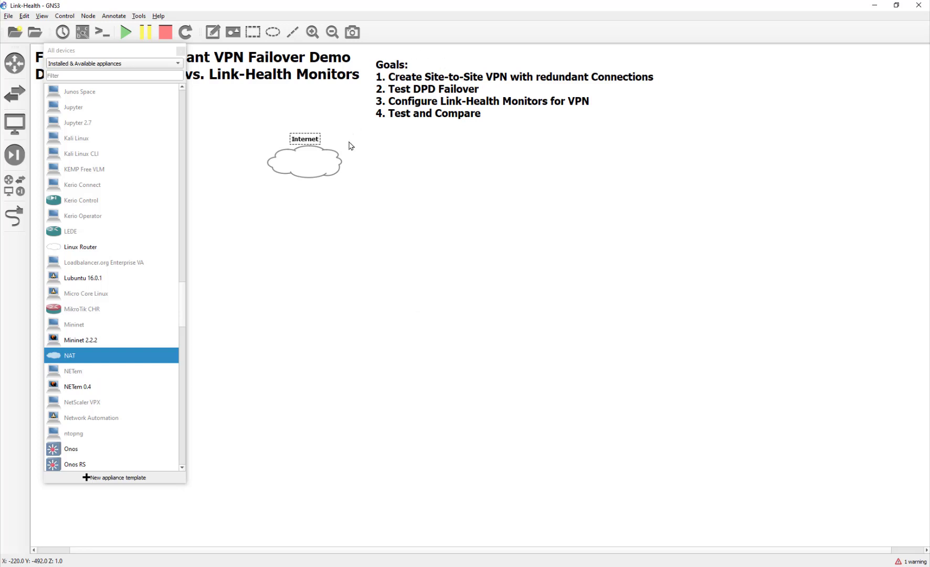
mouse_move(298, 140)
left_mouse_down()
mouse_move(294, 161)
mouse_move(281, 144)
left_mouse_up()
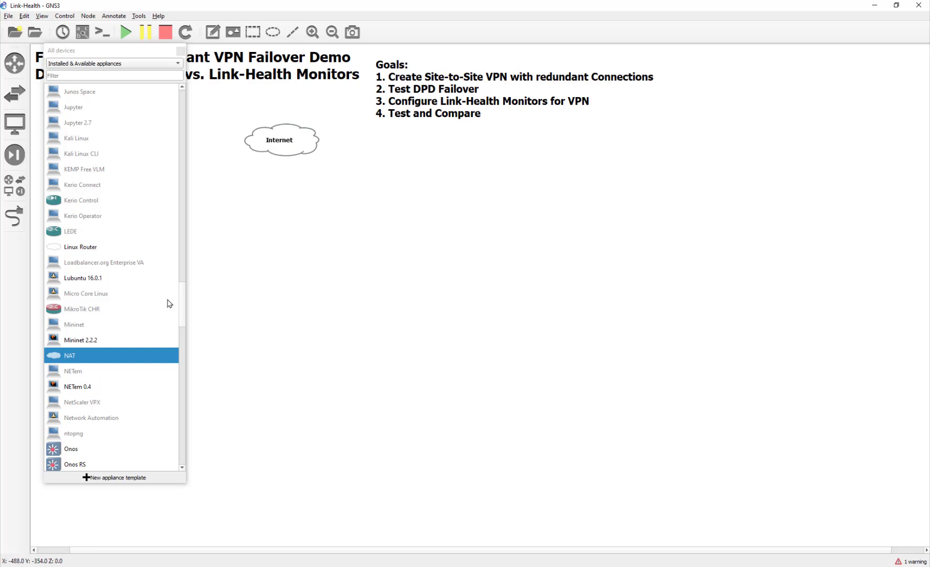
- Add a WAN cloud below Internet, rename it from WAN-1 to WAN, and centre its label
scroll(109, 295, "up", 6)
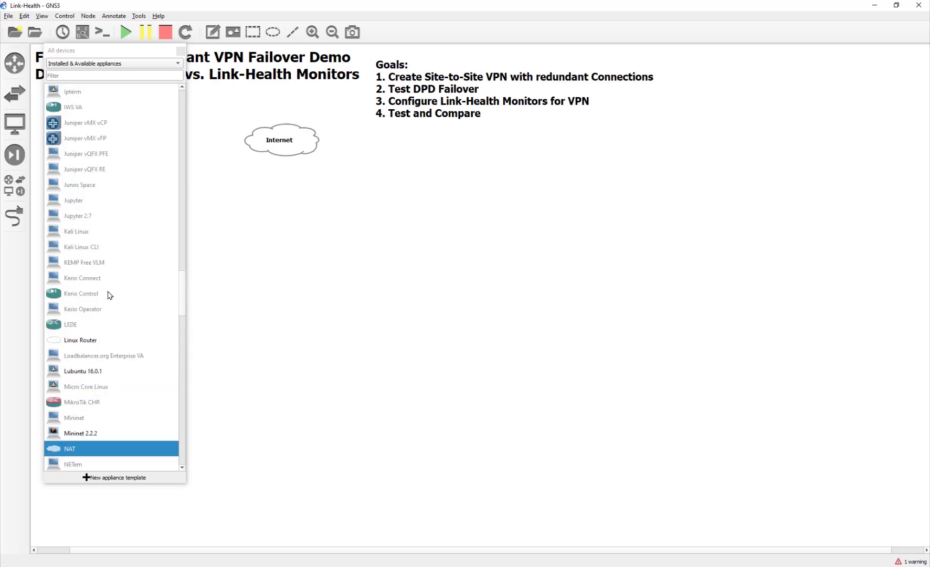
scroll(109, 295, "up", 15)
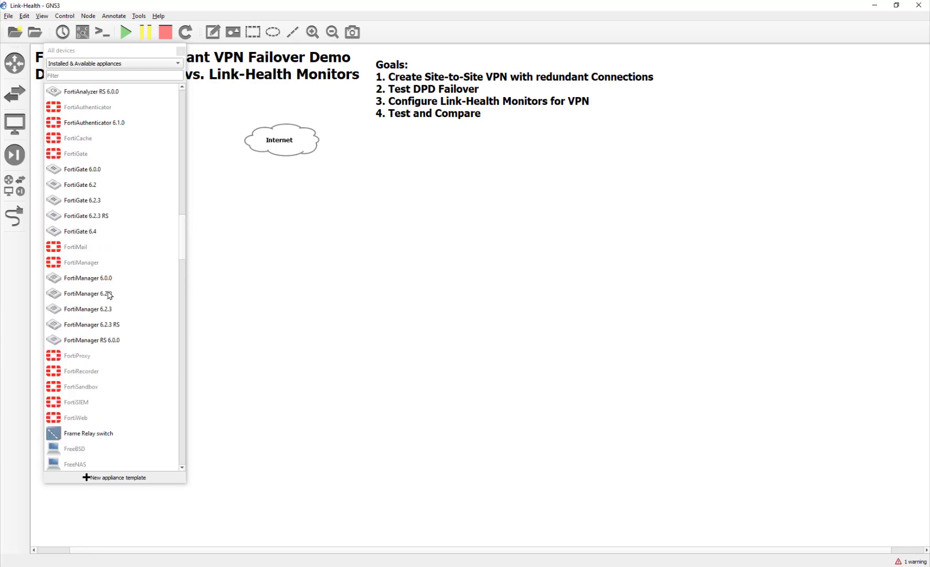
scroll(111, 295, "up", 3)
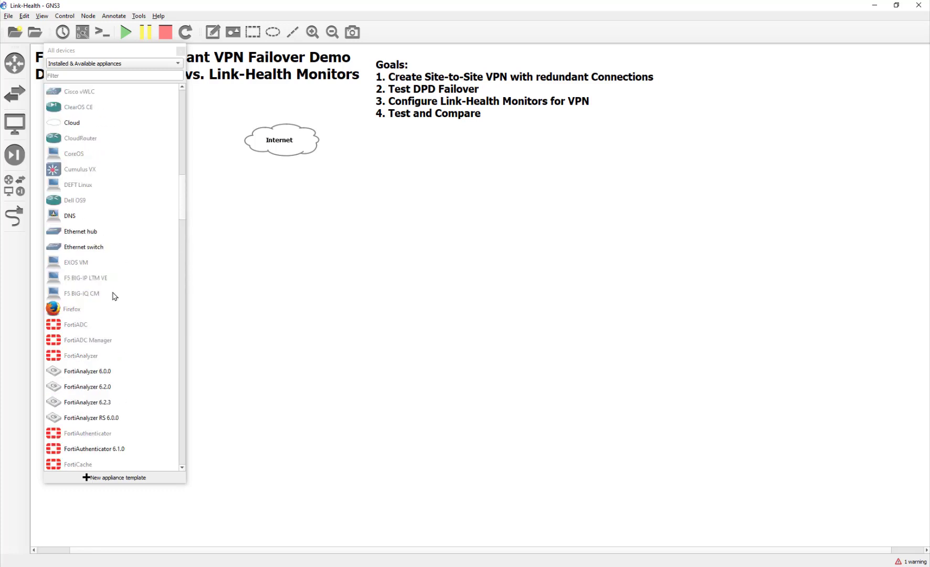
scroll(113, 295, "up", 12)
scroll(115, 296, "down", 20)
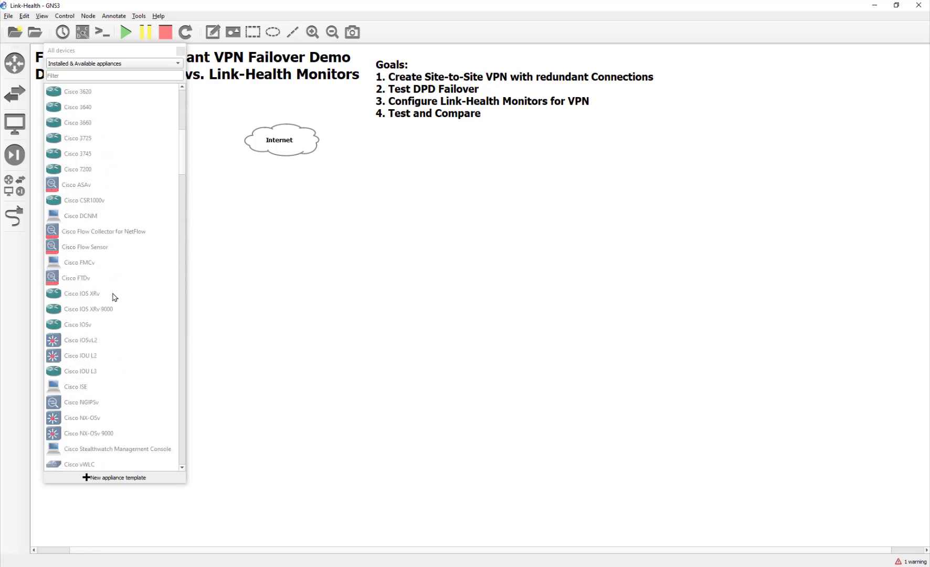
scroll(115, 299, "down", 20)
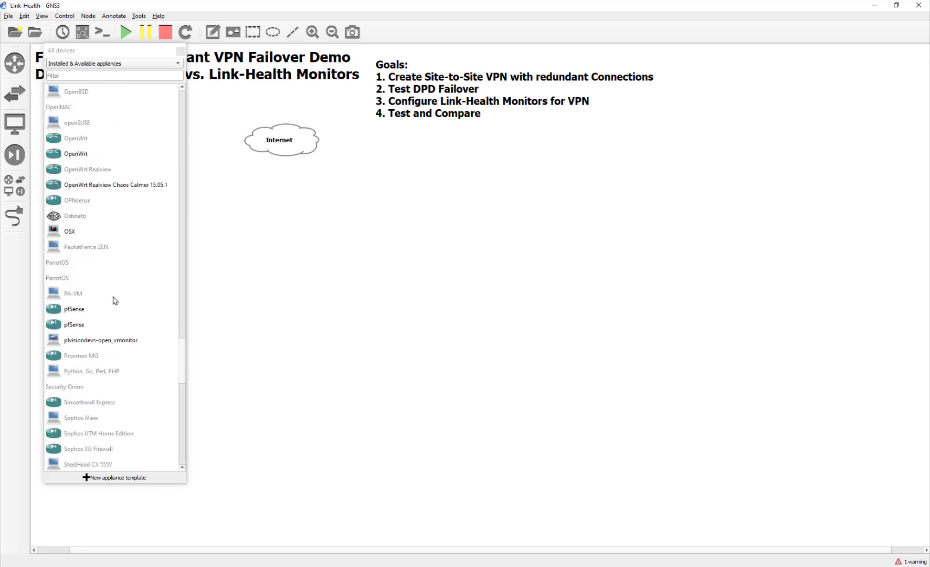
scroll(115, 300, "up", 4)
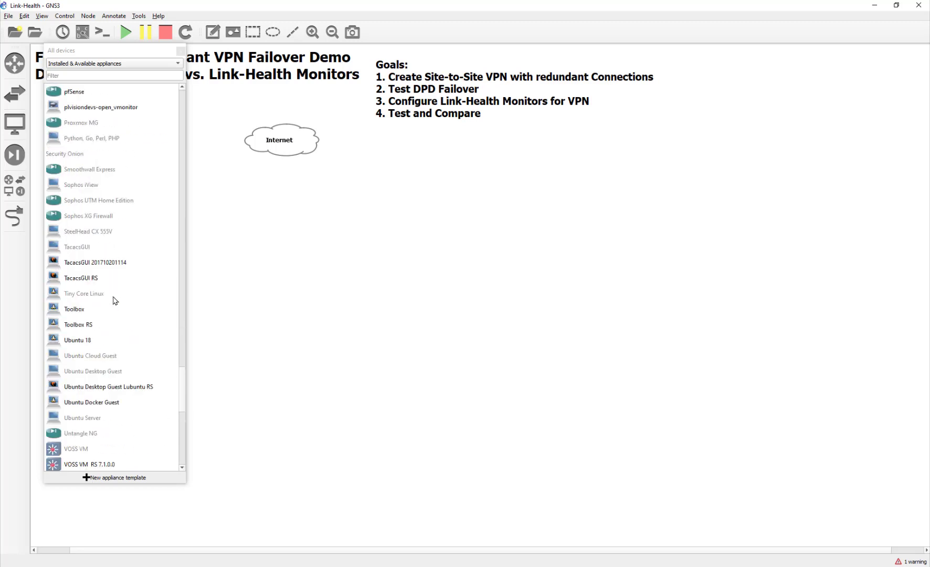
scroll(114, 300, "down", 12)
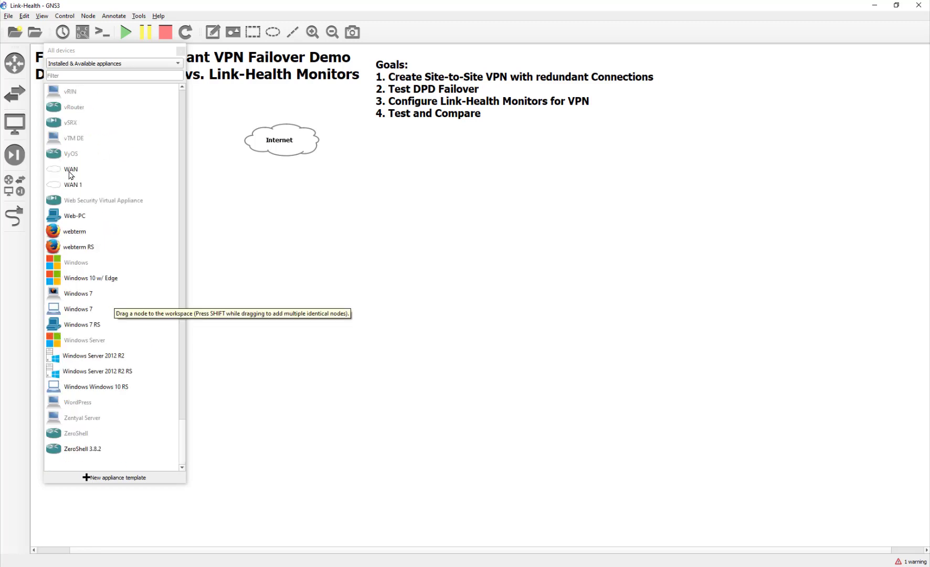
left_click_drag(71, 169, 288, 217)
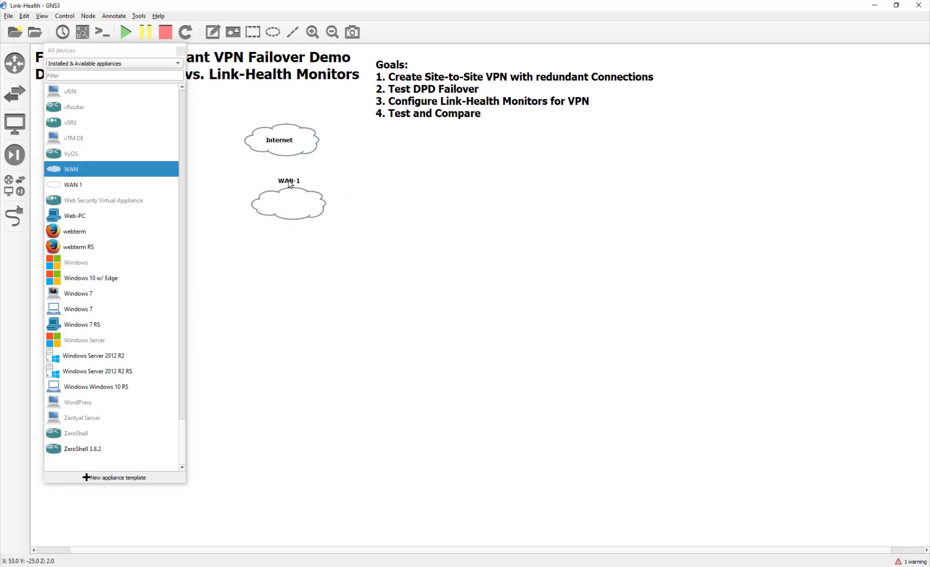
double_click(289, 181)
key("BackSpace")
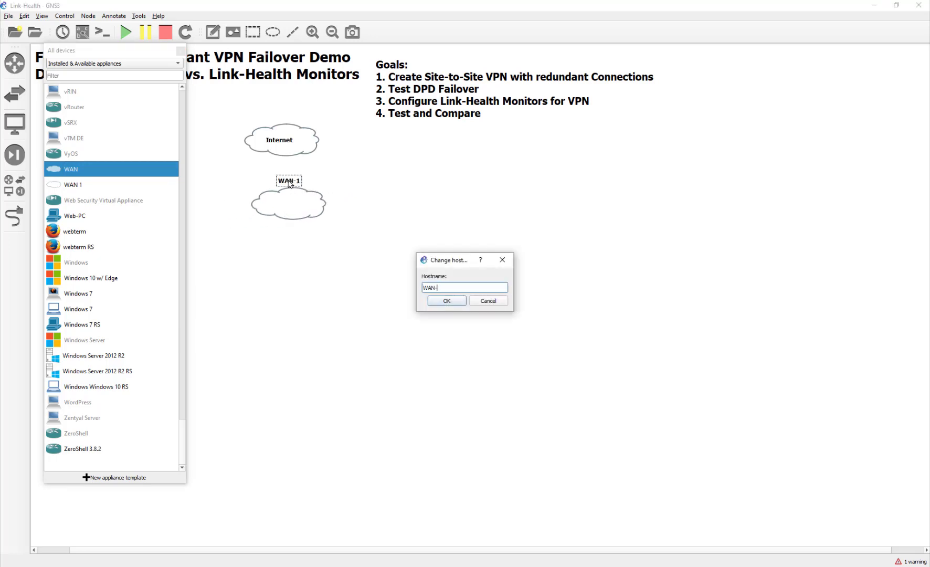
key("Return")
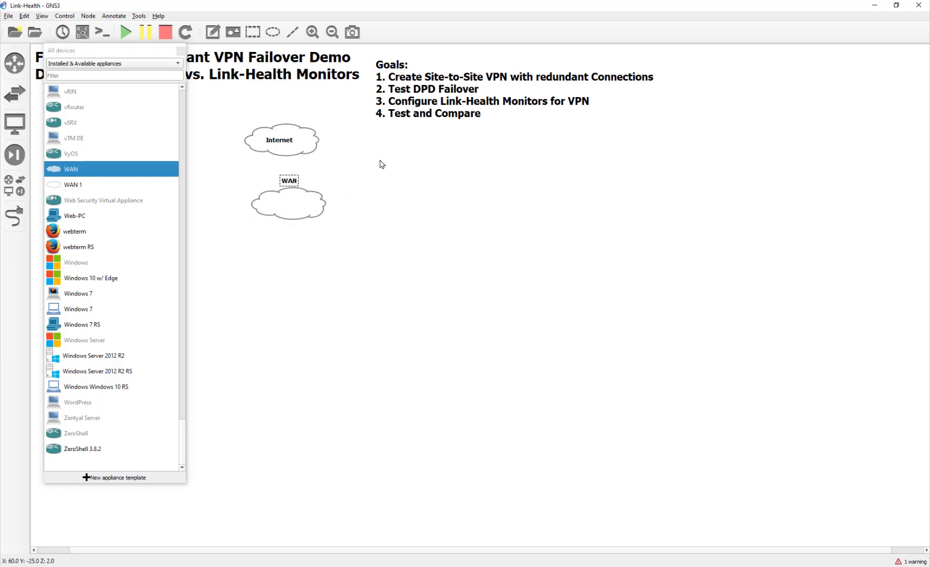
left_click_drag(301, 180, 294, 203)
- Link the Internet cloud's nat0 port to a port on the WAN cloud
left_click(15, 215)
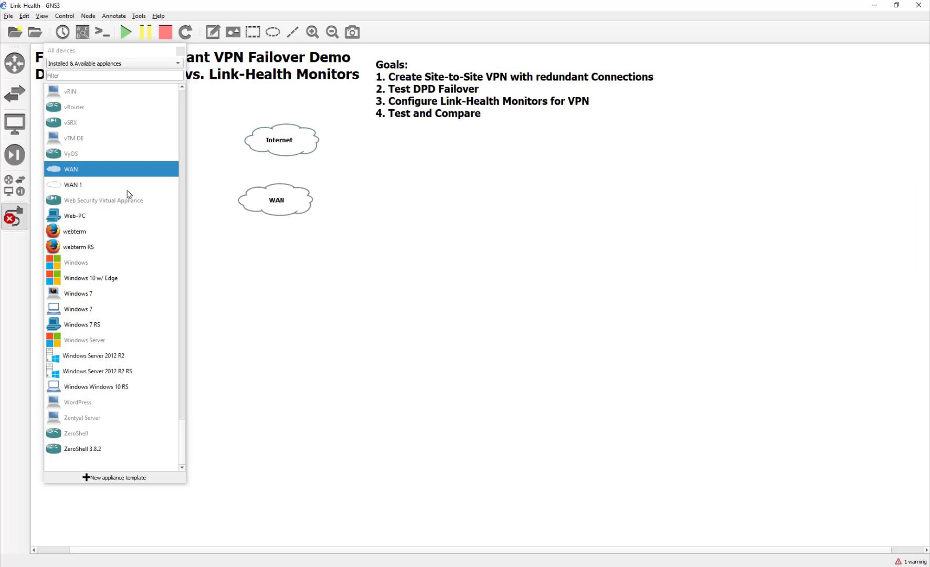
left_click(276, 149)
left_click(290, 154)
left_click(274, 188)
left_click(292, 198)
key("Escape")
- Shift the WAN cloud slightly right and clear the selection
left_click_drag(307, 202, 314, 204)
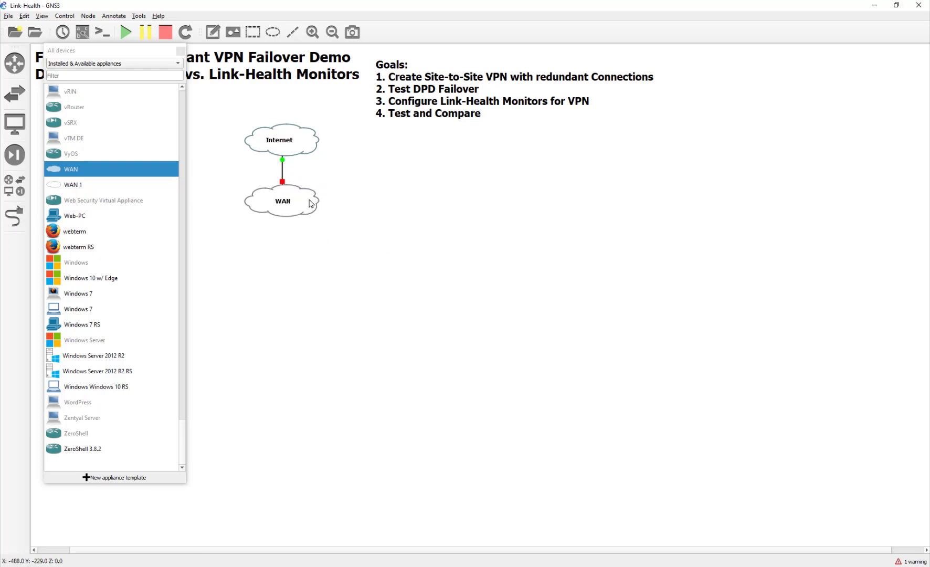
right_click(308, 200)
left_click(315, 295)
left_click_drag(303, 198, 306, 199)
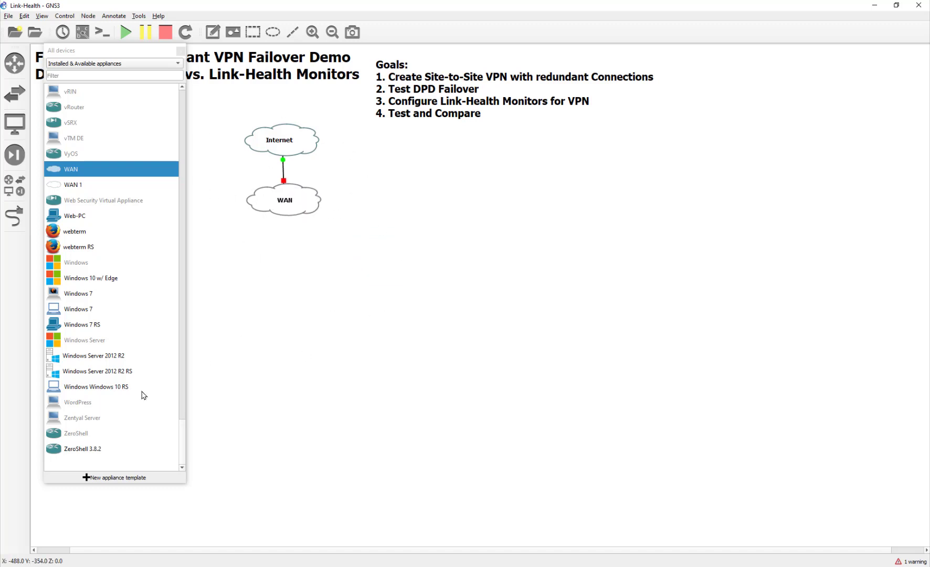
left_click(268, 349)
scroll(137, 323, "up", 20)
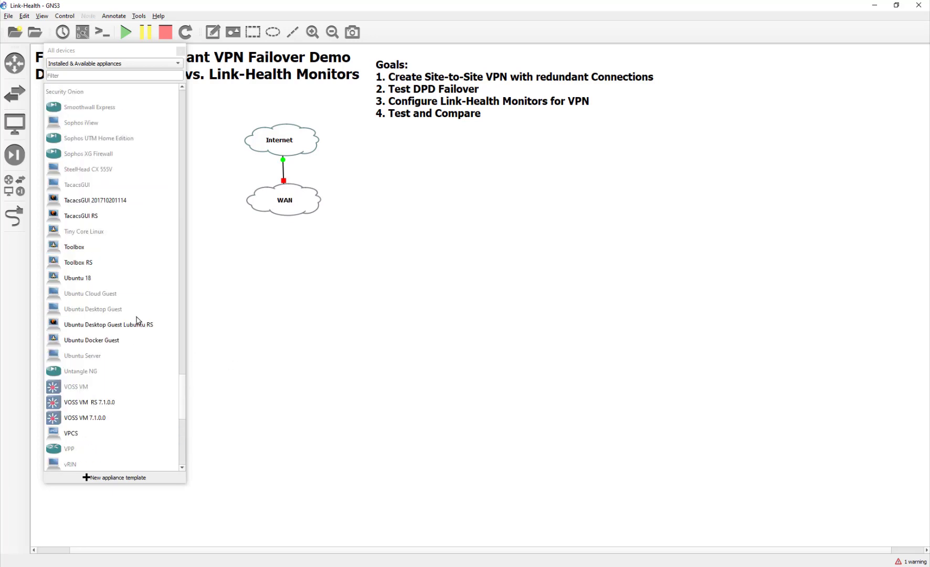
scroll(138, 323, "up", 20)
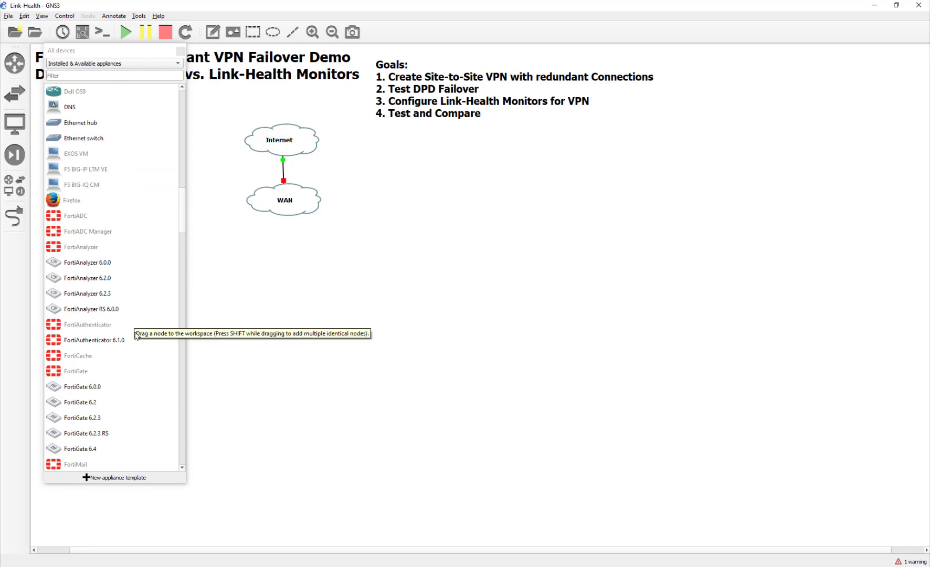
- Place two FortiGate 6.2.3 RS nodes on the canvas and close the device list
left_click(80, 419)
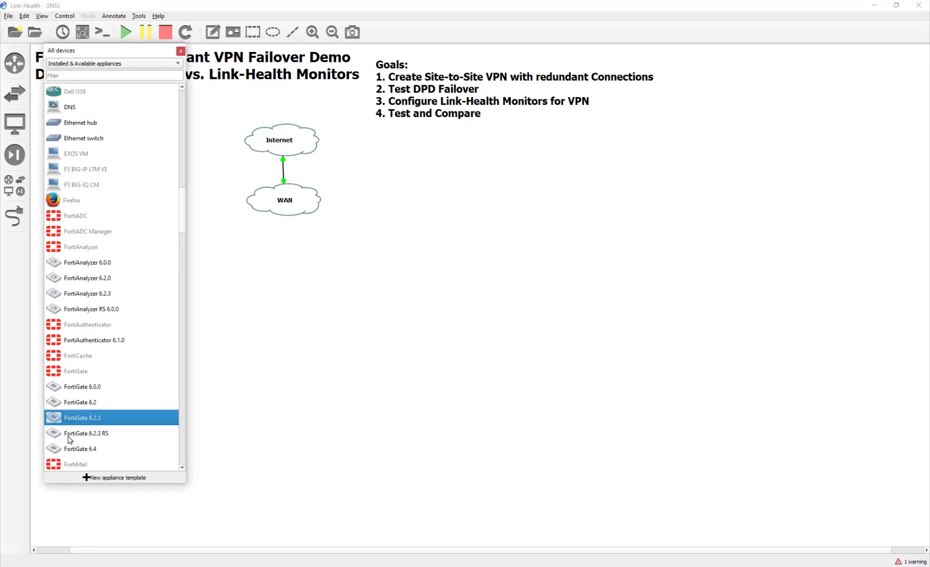
left_click_drag(70, 440, 234, 422)
left_click_drag(122, 436, 355, 408)
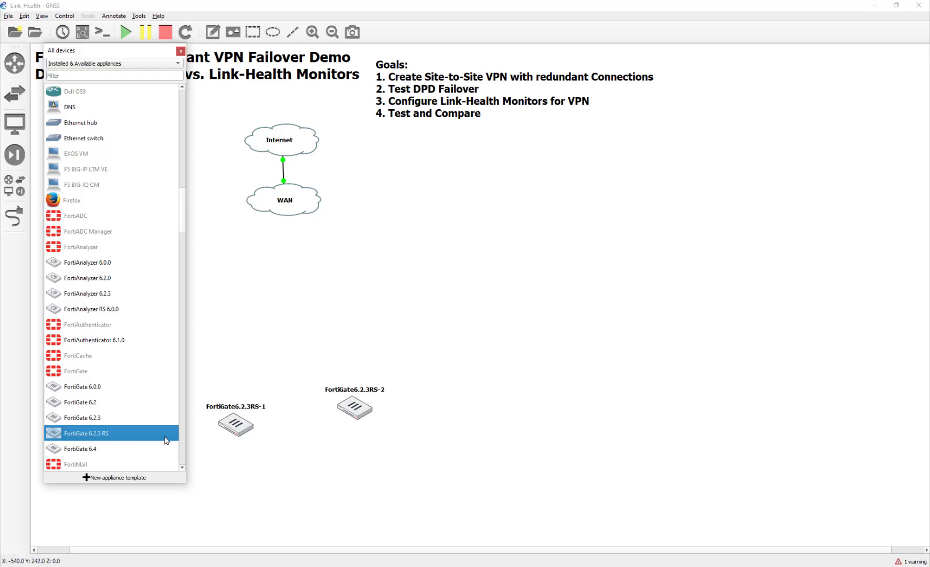
left_click(181, 51)
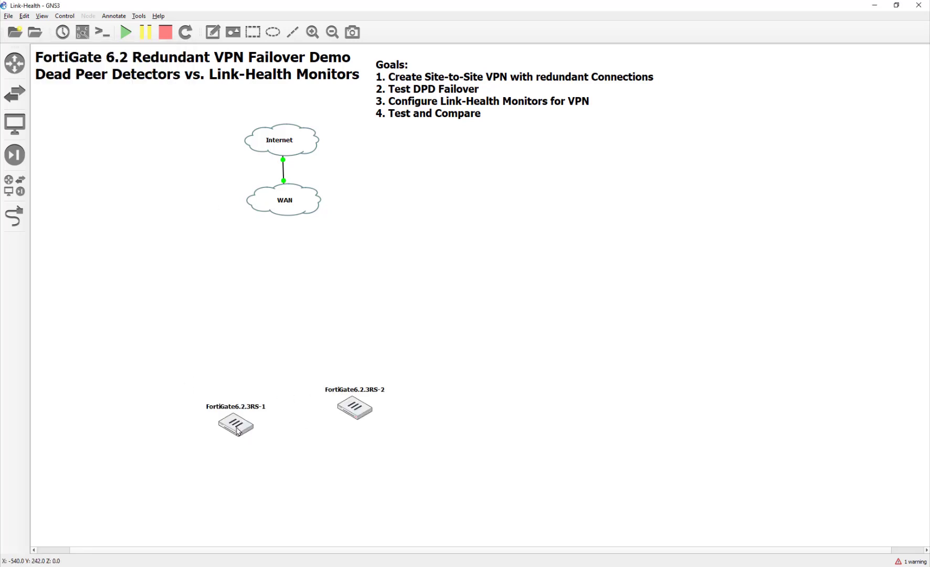
- Rename the FortiGate nodes to HQ-FortiGate and Remote-FortiGate
left_click_drag(237, 430, 202, 317)
double_click(226, 292)
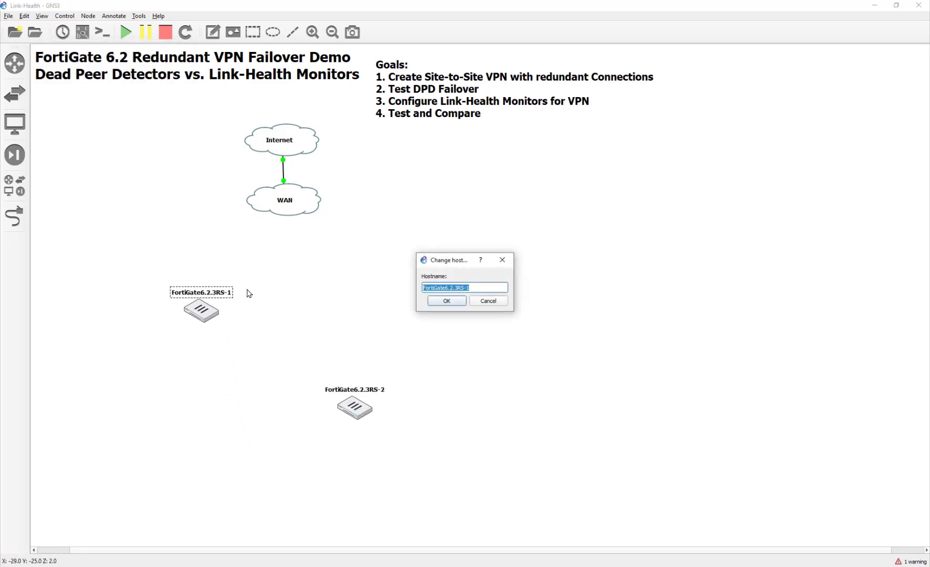
type("HA")
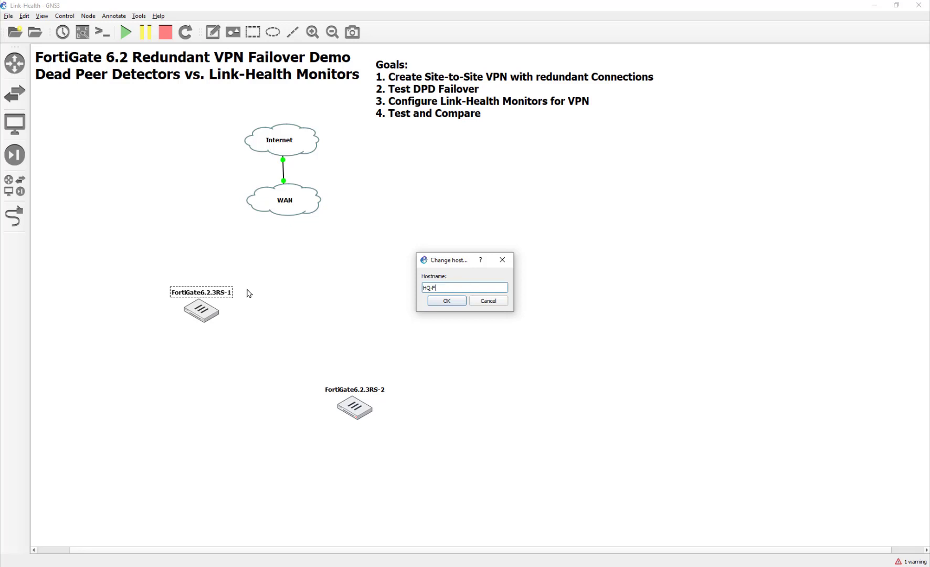
type("-FortiGate")
key("Return")
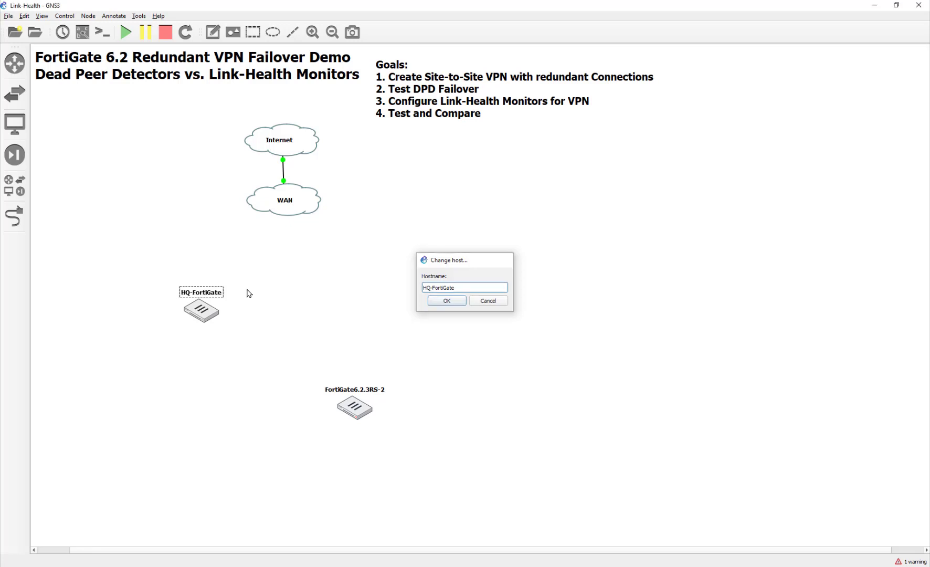
double_click(380, 395)
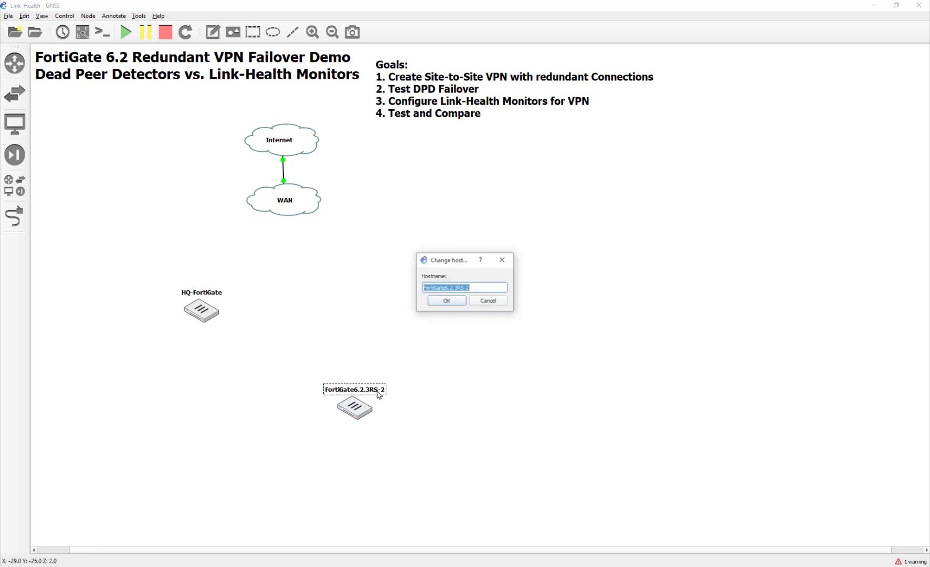
type("Remote-")
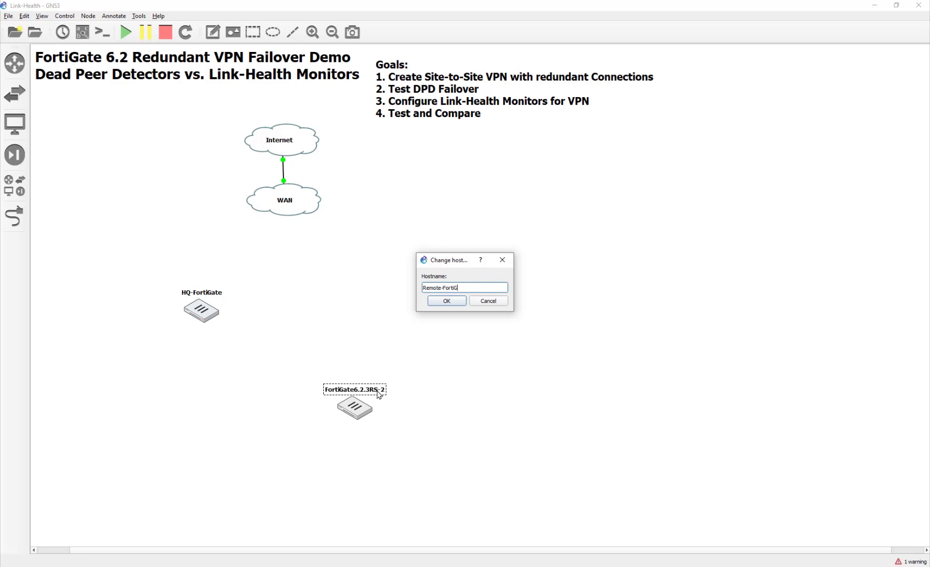
key("Return")
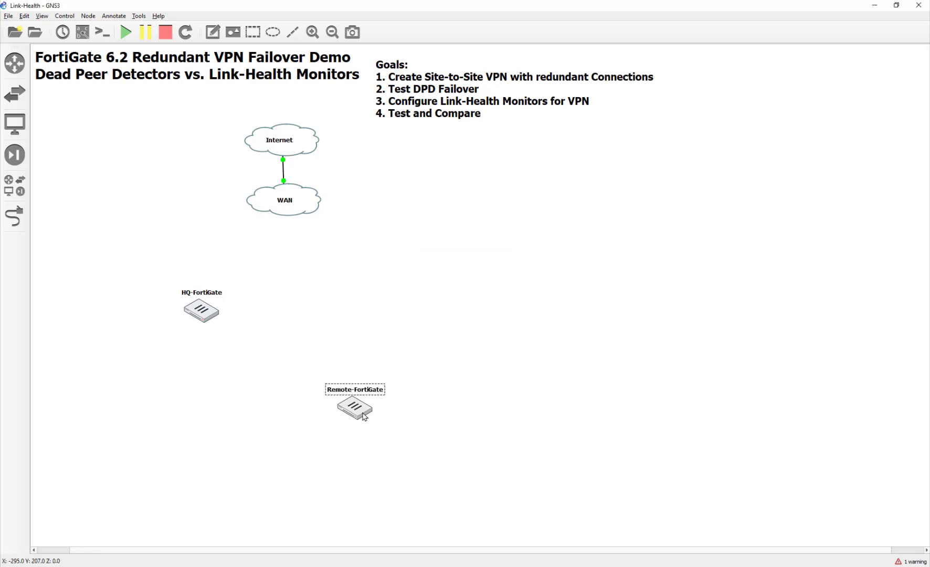
- Line up HQ-FortiGate and Remote-FortiGate side by side below the WAN cloud
left_click_drag(371, 408, 459, 304)
left_click_drag(190, 303, 175, 274)
mouse_move(444, 306)
left_mouse_down()
mouse_move(432, 304)
mouse_move(444, 315)
left_mouse_up()
- Adjust the positions of HQ-FortiGate and Remote-FortiGate beneath the WAN cloud
right_click(440, 289)
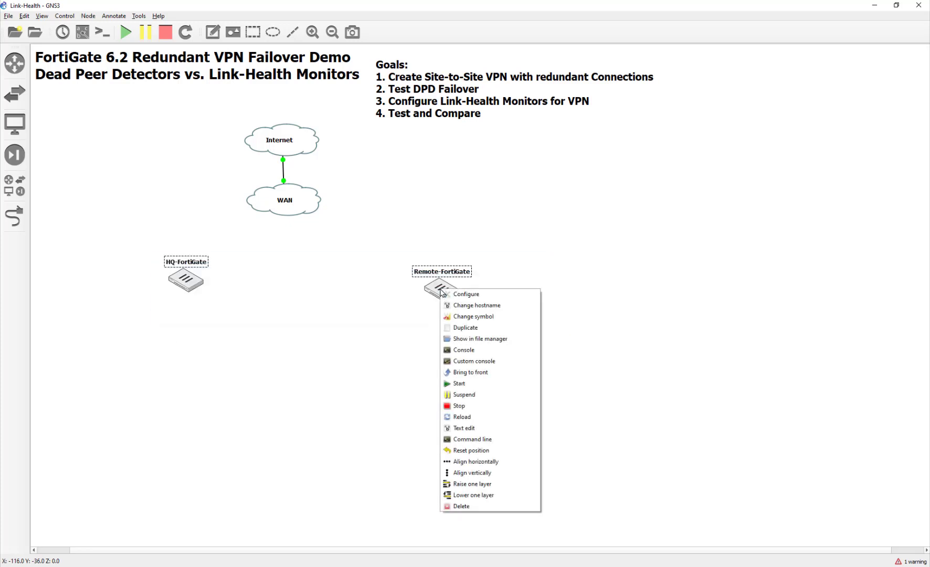
left_click(411, 371)
left_click_drag(439, 299, 441, 279)
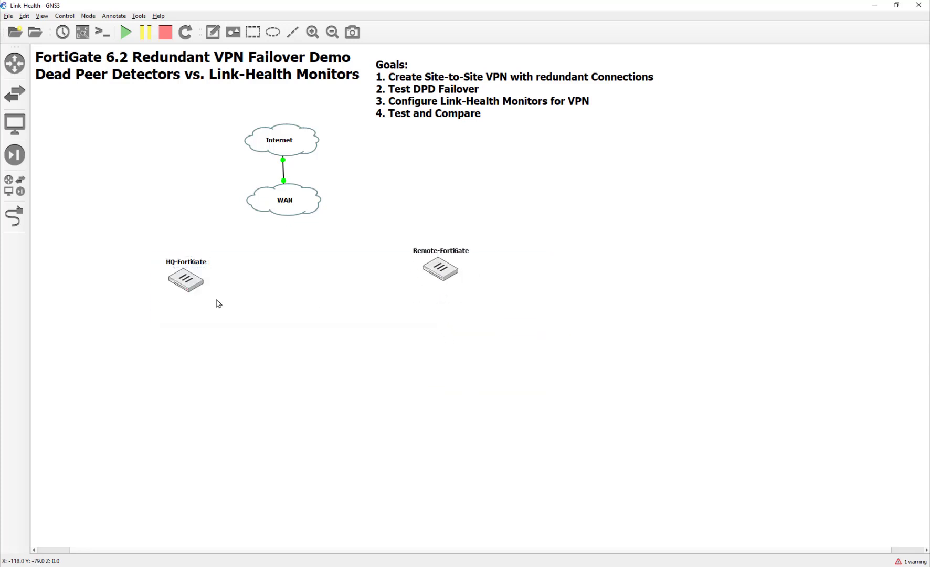
left_click_drag(196, 290, 191, 283)
left_click_drag(444, 272, 437, 289)
left_click_drag(184, 284, 179, 273)
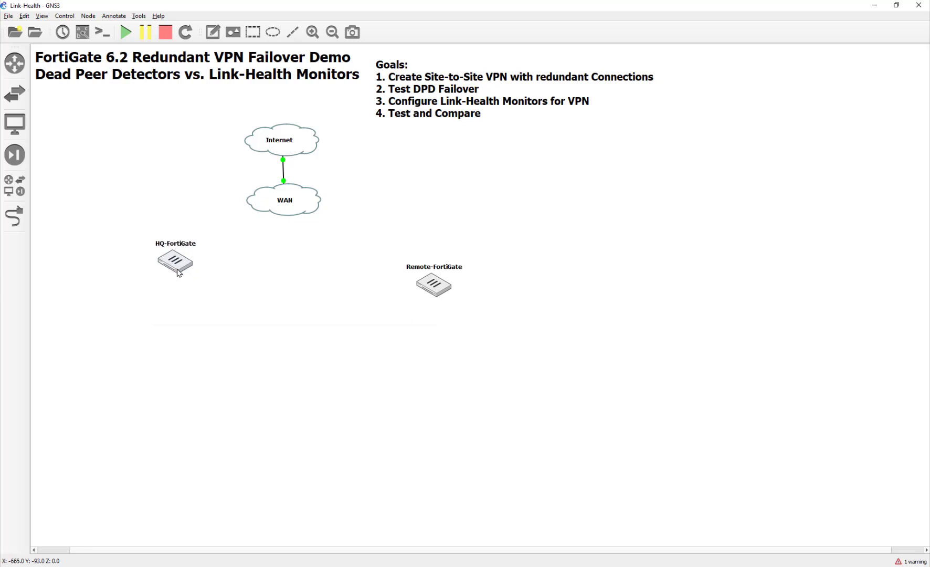
- Link two HQ-FortiGate ports, including Port2, to two free WAN cloud ports
left_click(15, 225)
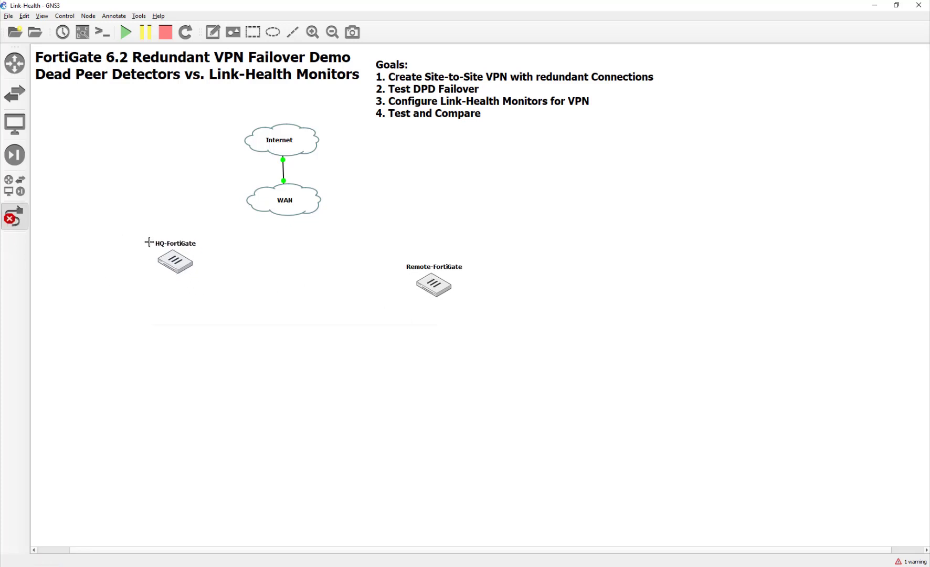
left_click(175, 260)
left_click(183, 264)
left_click(266, 201)
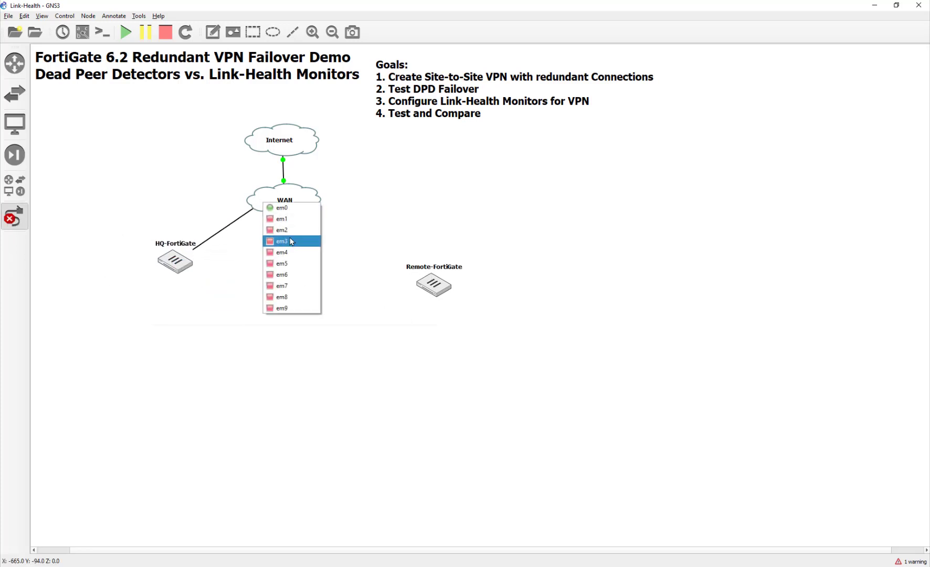
left_click(280, 241)
left_click(182, 263)
left_click(224, 278)
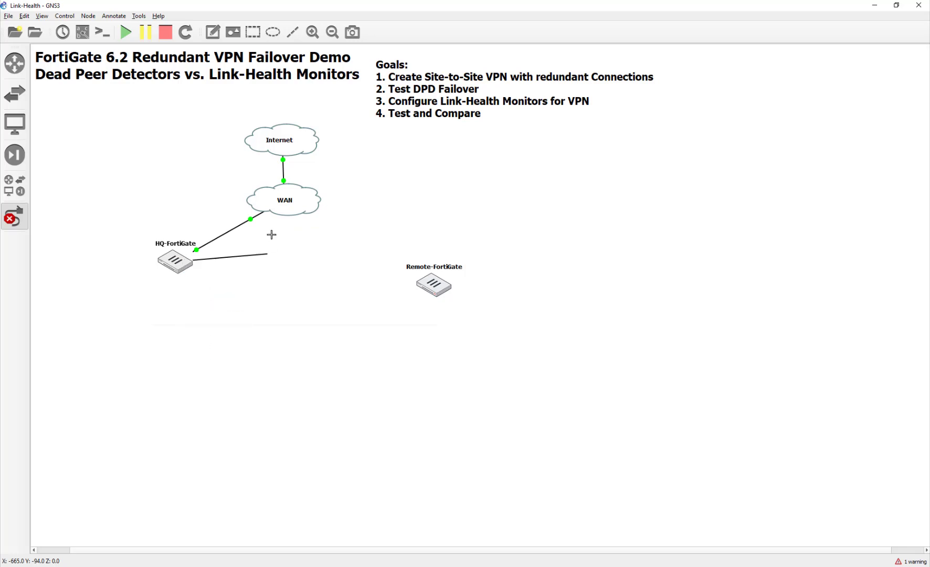
left_click(286, 214)
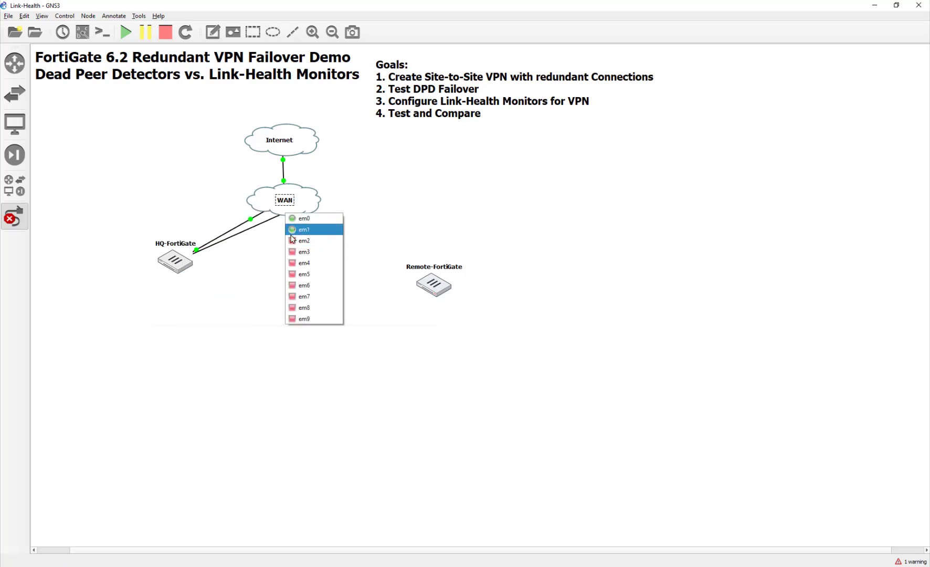
left_click(292, 241)
left_click_drag(179, 267, 169, 252)
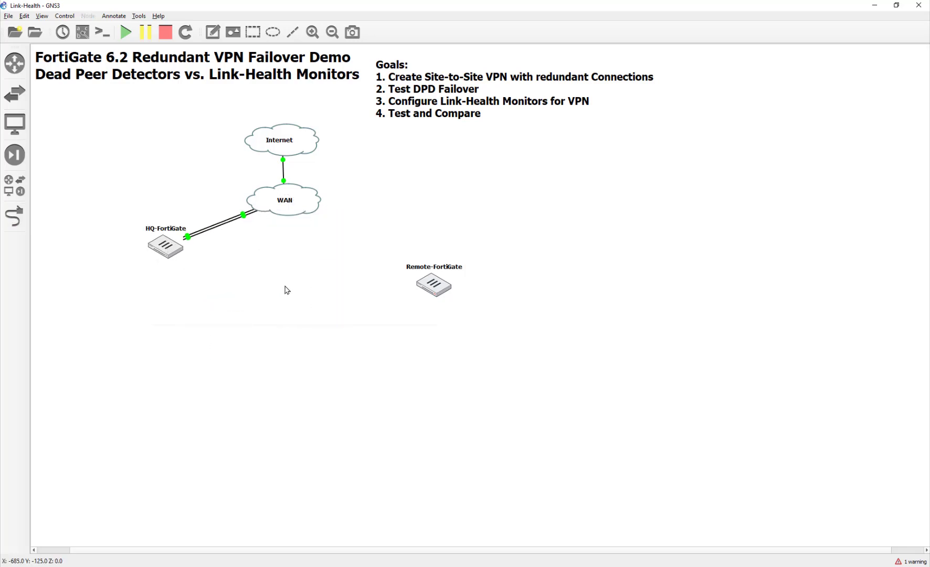
- Link two WAN cloud ports, including em4, to Remote-FortiGate Port1 and Port2
left_click(14, 216)
left_click(285, 210)
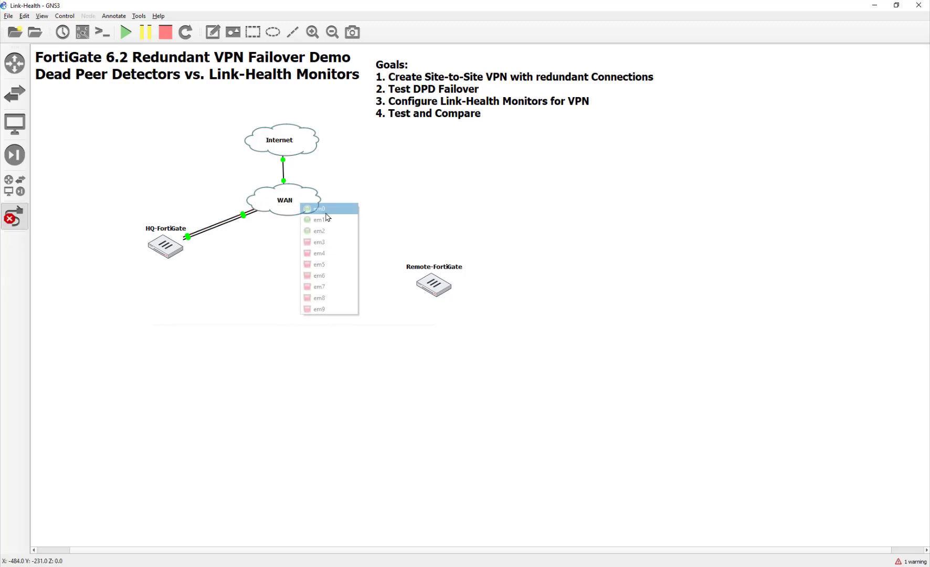
left_click(336, 243)
left_click(424, 281)
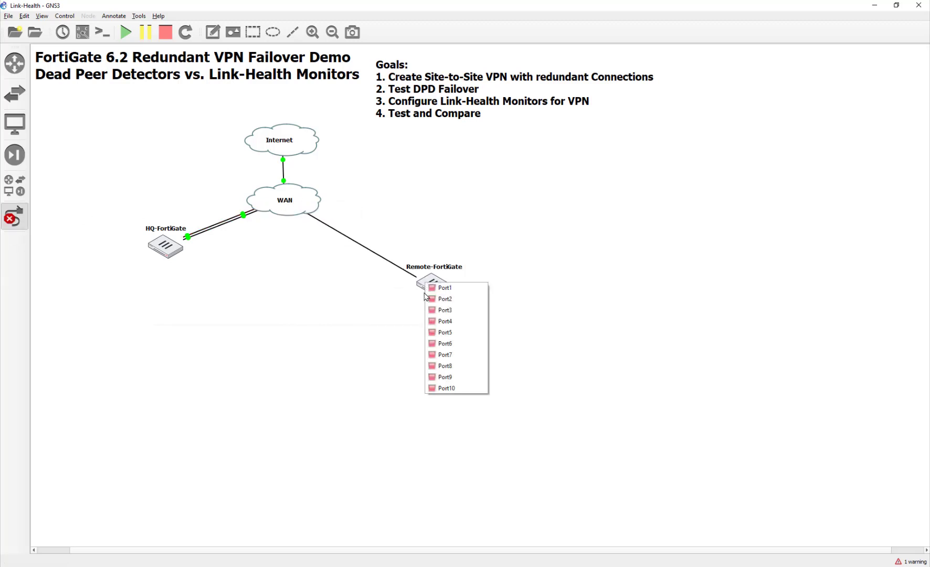
left_click(435, 286)
left_click(313, 208)
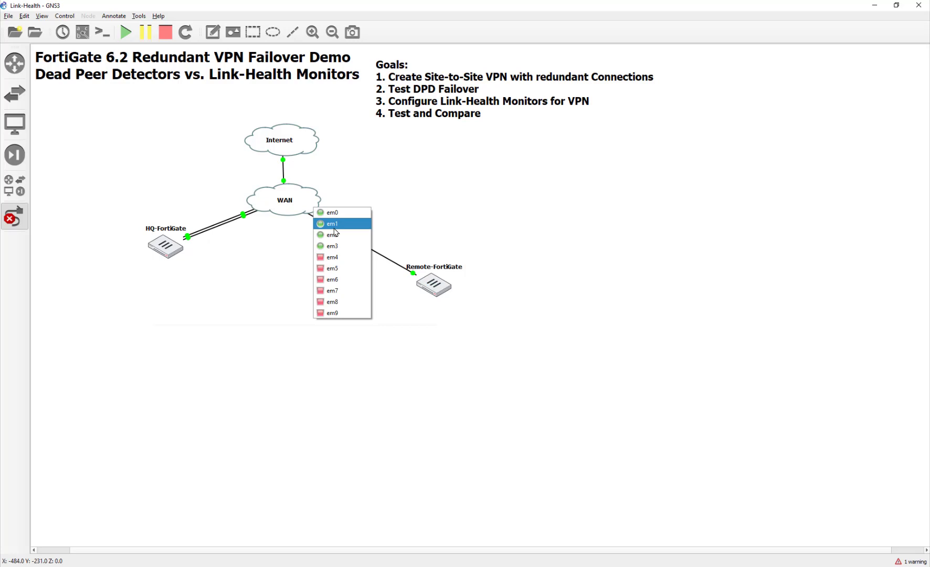
left_click(342, 256)
left_click(433, 285)
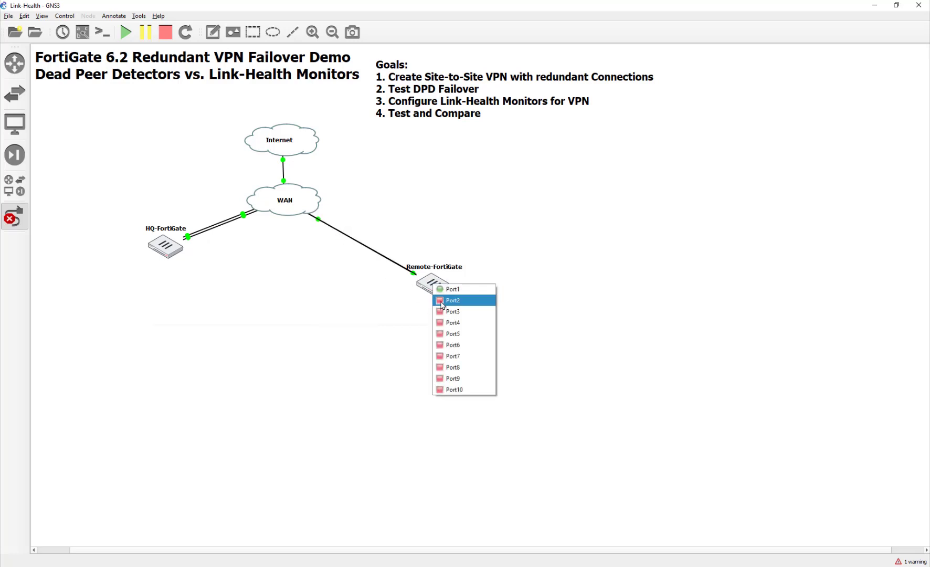
left_click(437, 301)
left_click_drag(436, 283, 452, 246)
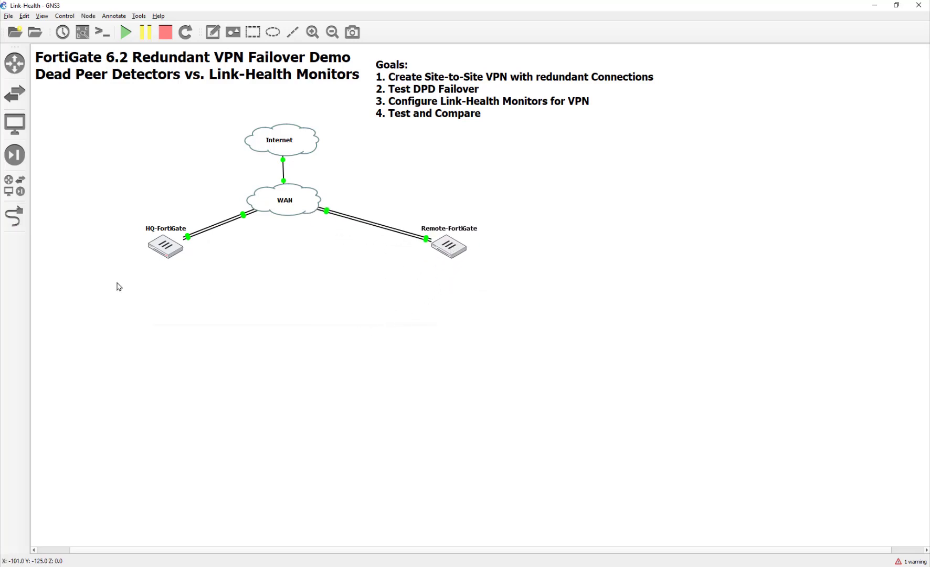
left_click_drag(153, 244, 151, 238)
left_click_drag(447, 246, 441, 241)
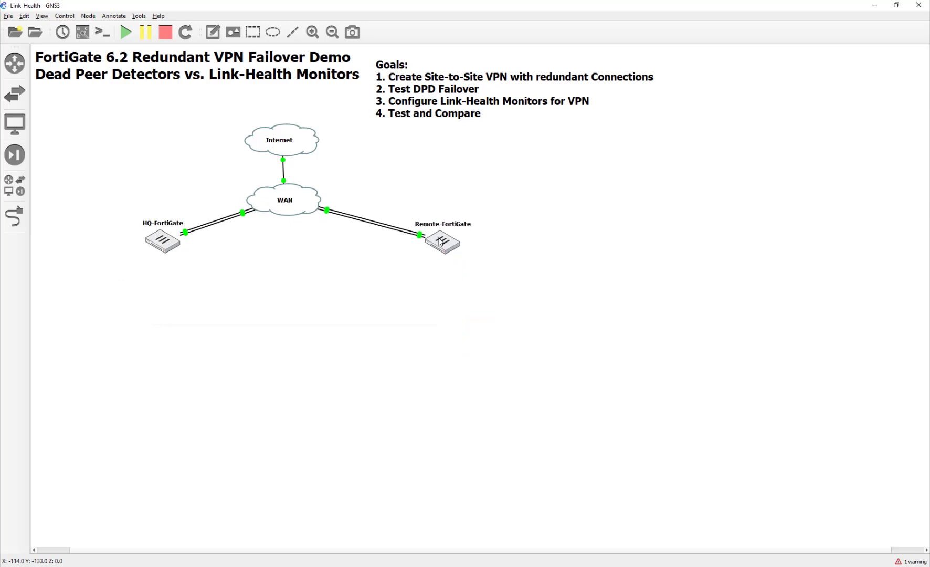
left_click(318, 313)
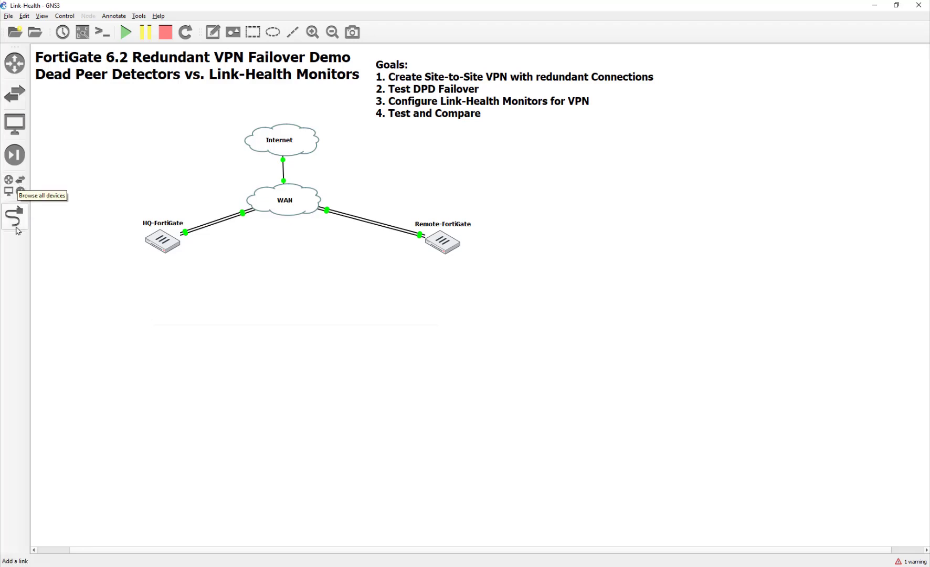
- Place two webterm RS nodes on the canvas from the device list
left_click(14, 185)
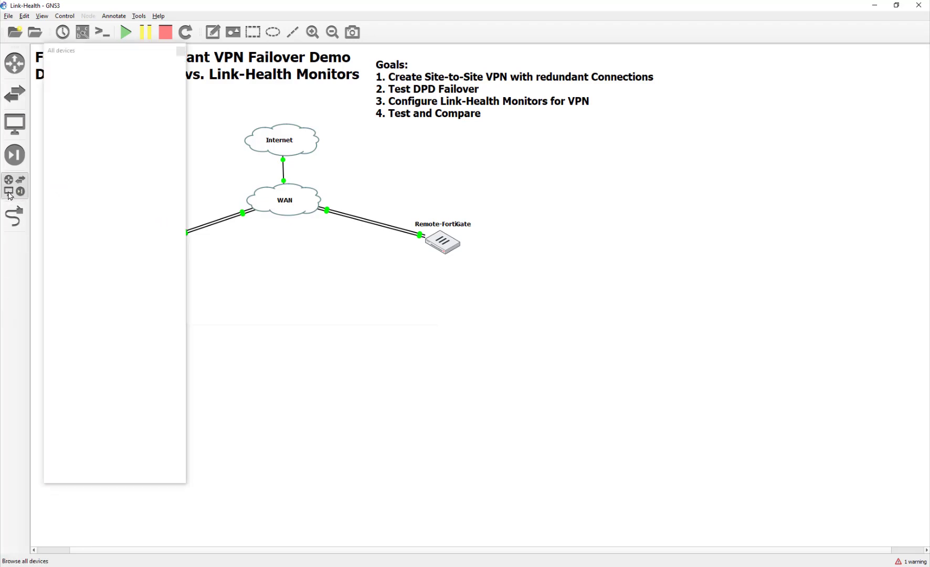
scroll(115, 407, "down", 5)
scroll(115, 407, "down", 15)
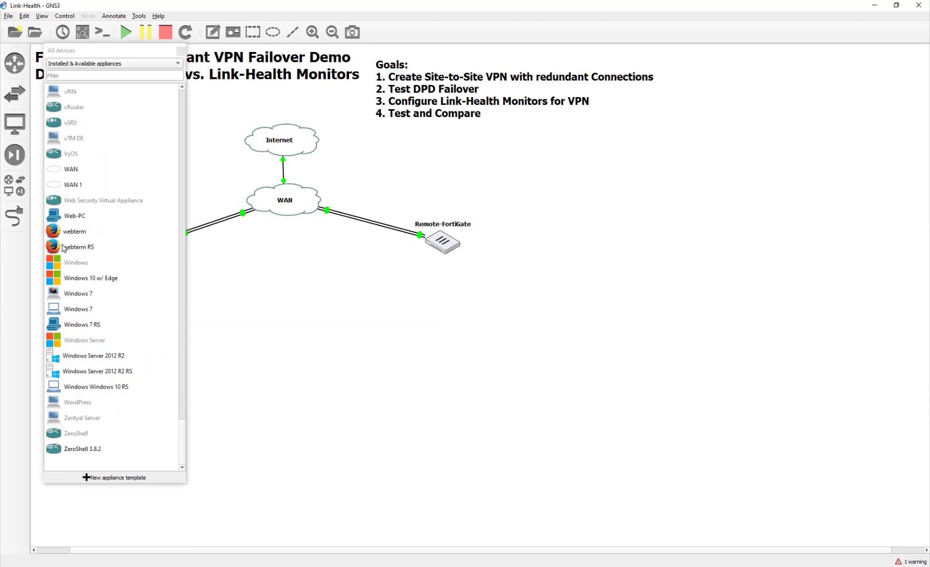
left_click_drag(63, 247, 347, 383)
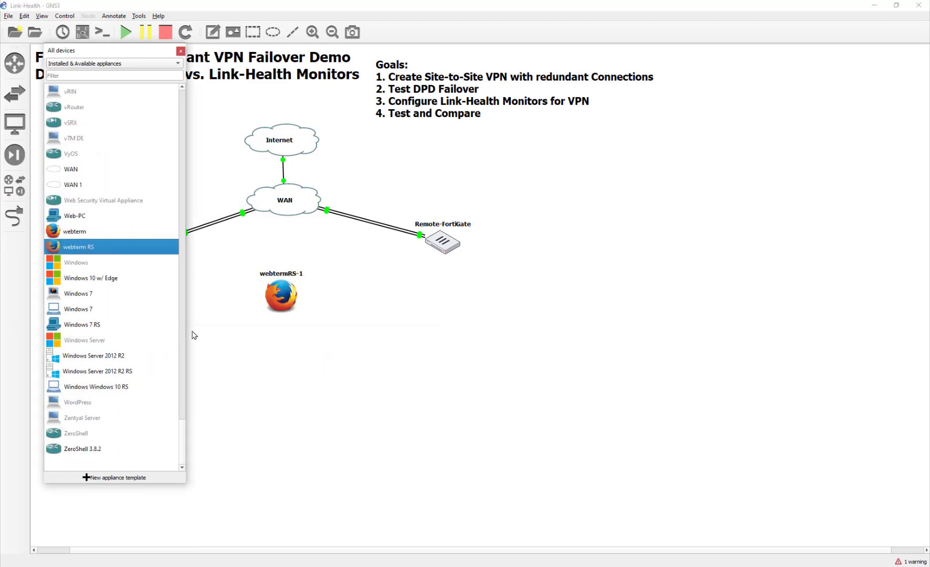
left_click(181, 51)
- Arrange webtermRS-1 and webtermRS-2 below the firewalls and open webtermRS-1's configuration
left_click_drag(281, 310, 209, 320)
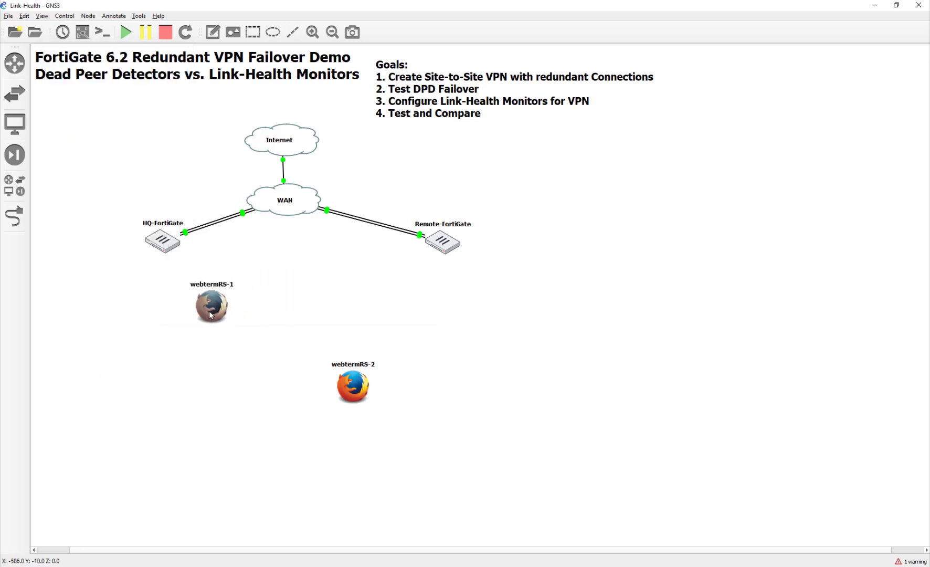
left_click_drag(352, 389, 341, 335)
left_click_drag(217, 299, 211, 312)
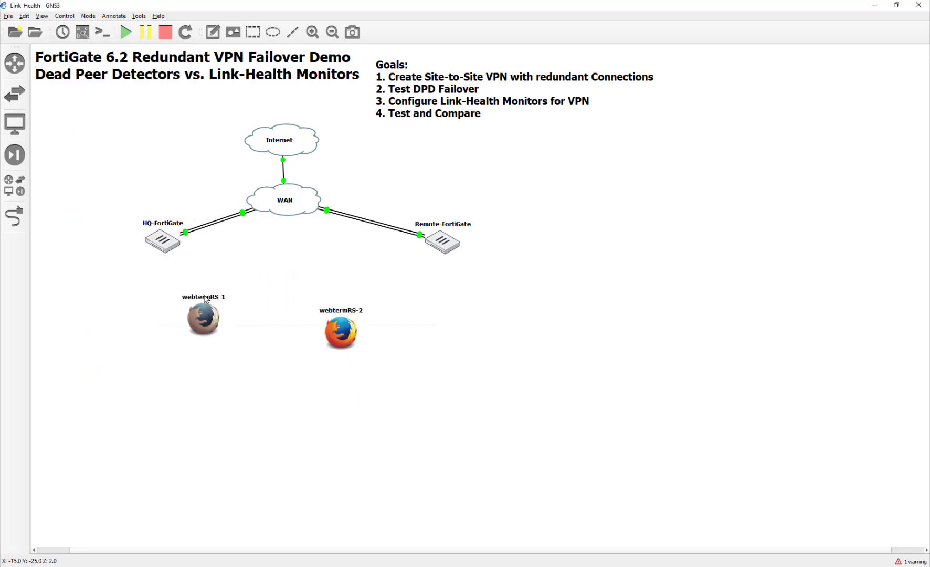
right_click(205, 325)
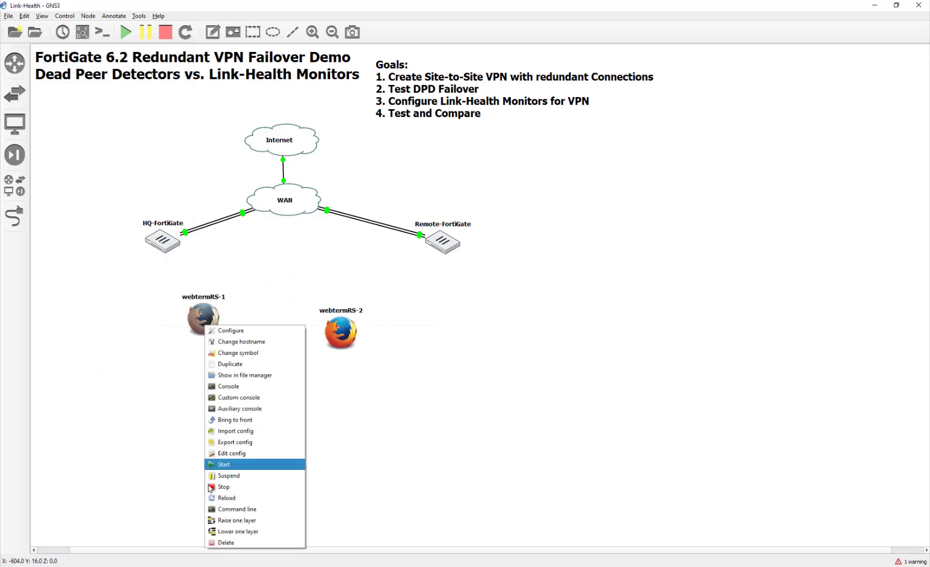
left_click(227, 330)
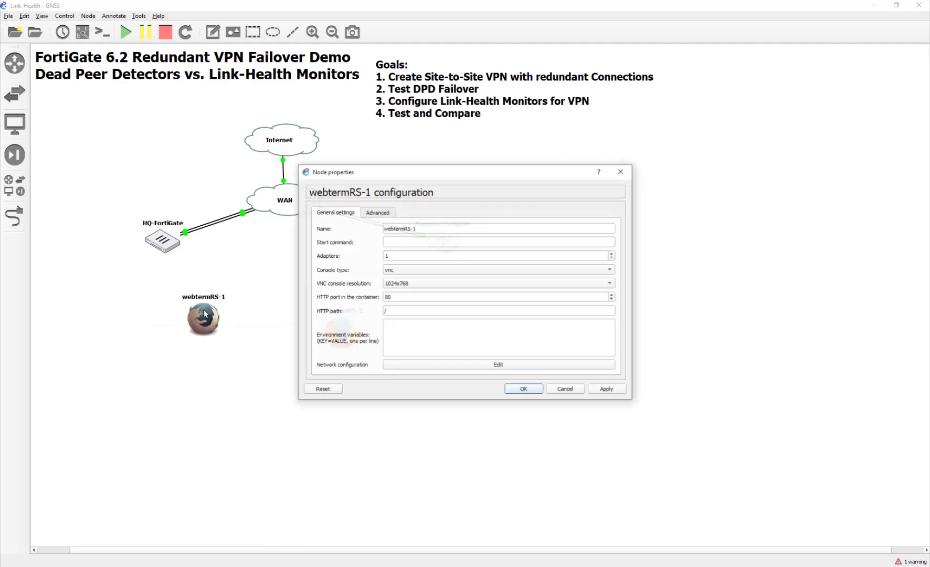
- Give webtermRS-1 static eth0 10.10.1.10, gateway 10.10.1.254, nameserver 8.8.8.8, and save
left_click(445, 366)
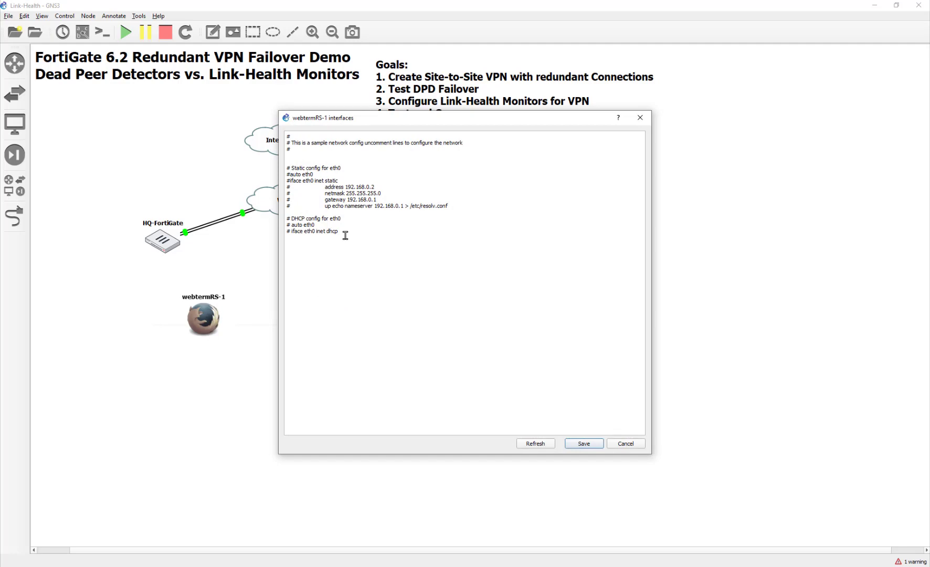
key("BackSpace")
key("Down")
key("Delete")
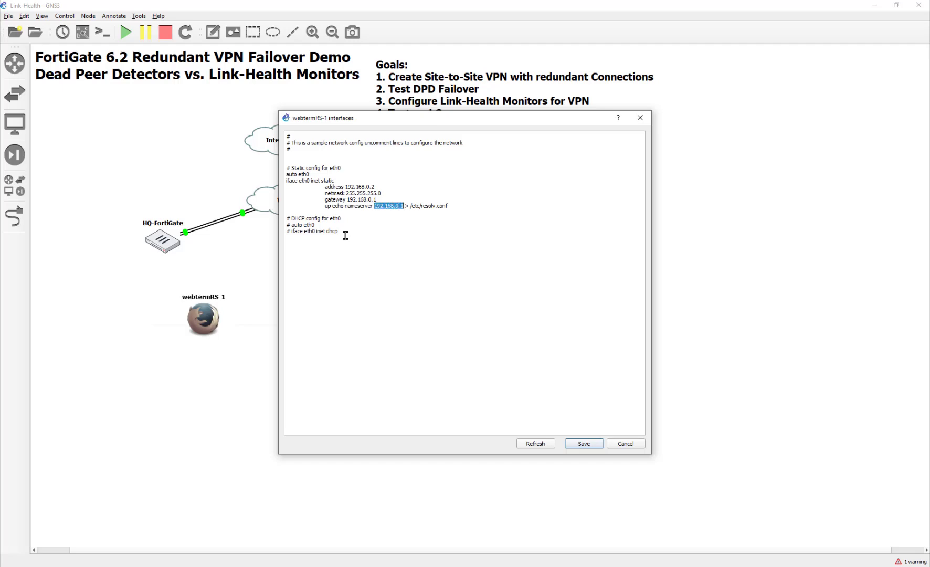
type("8.8.8.8")
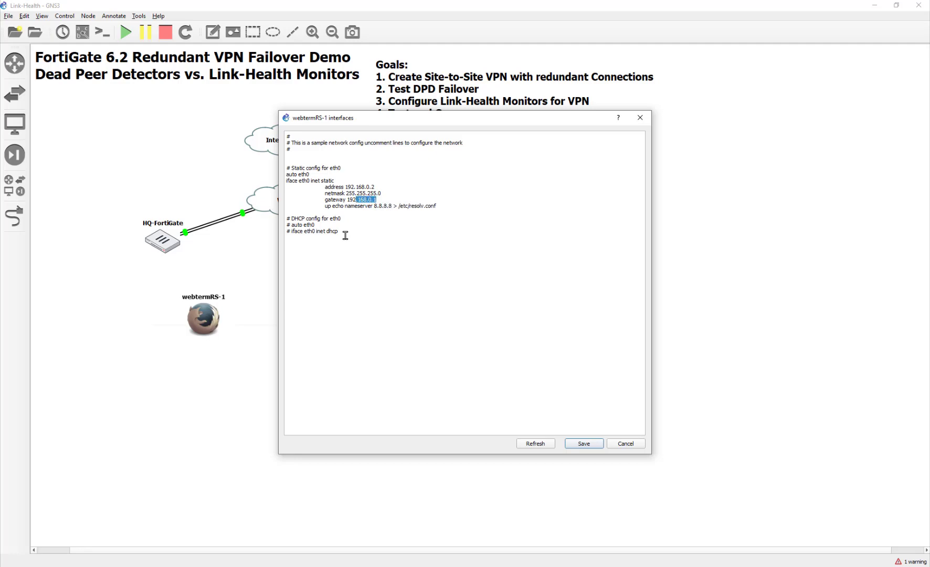
type("1")
type("10")
left_click(584, 444)
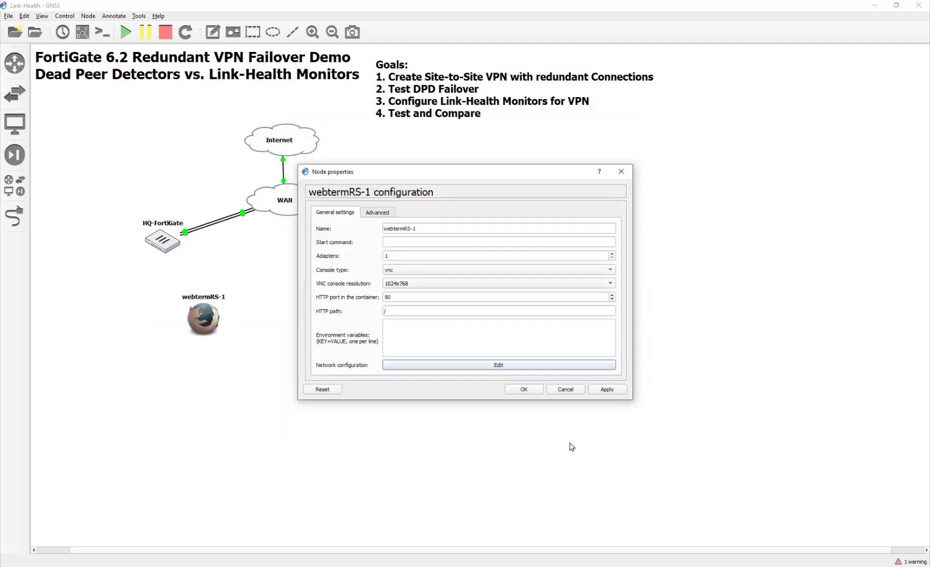
left_click(607, 389)
left_click(532, 391)
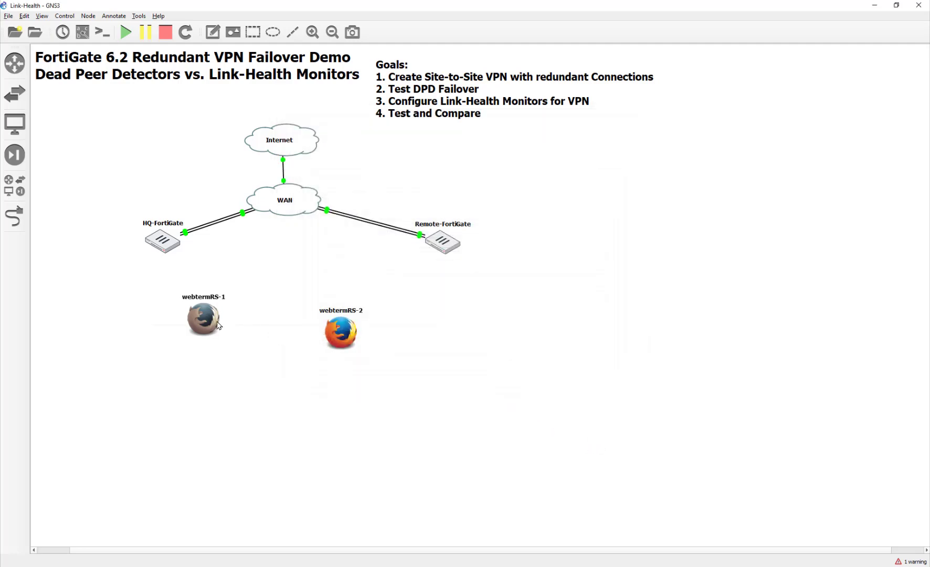
- Give webtermRS-1 the Desktop symbol and rename it HQPC1
right_click(213, 324)
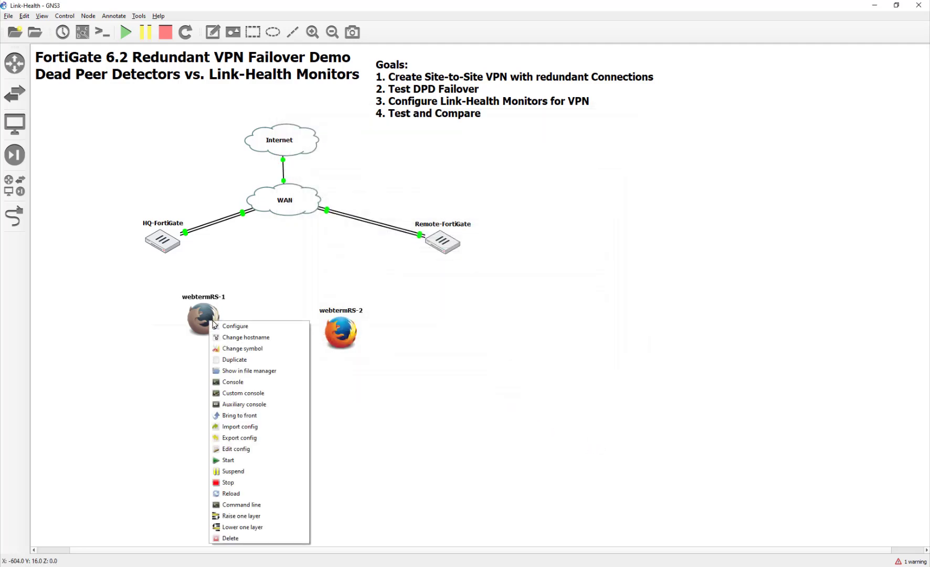
left_click(242, 348)
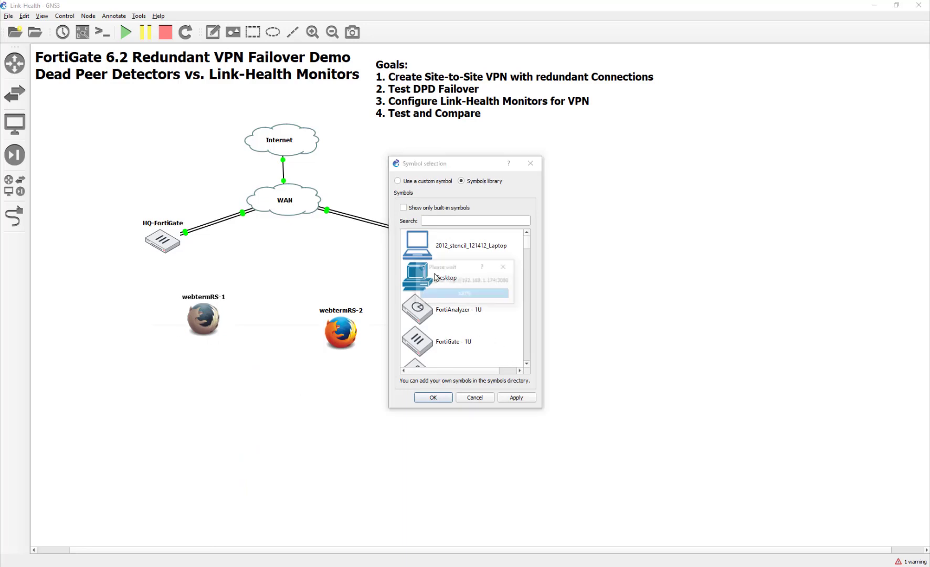
left_click(435, 277)
left_click(444, 398)
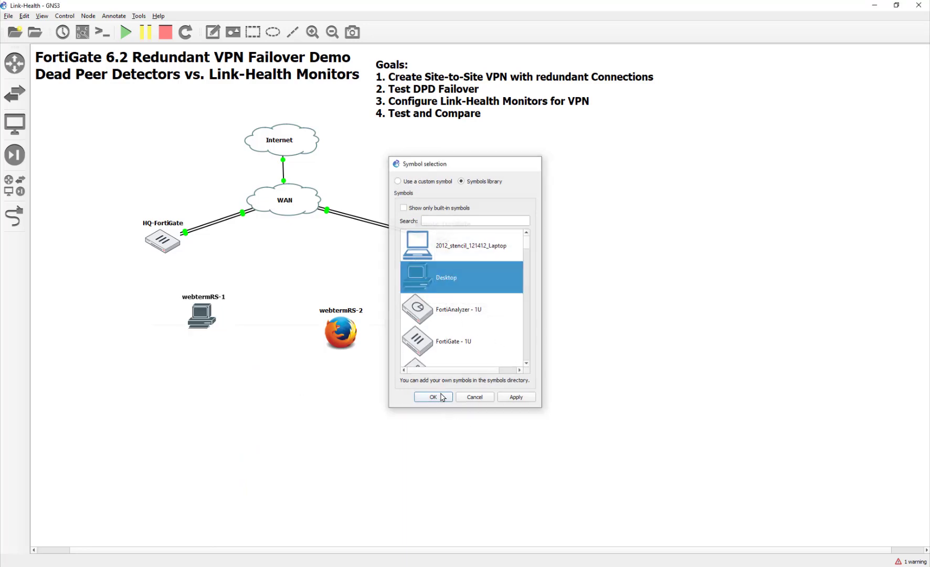
double_click(213, 297)
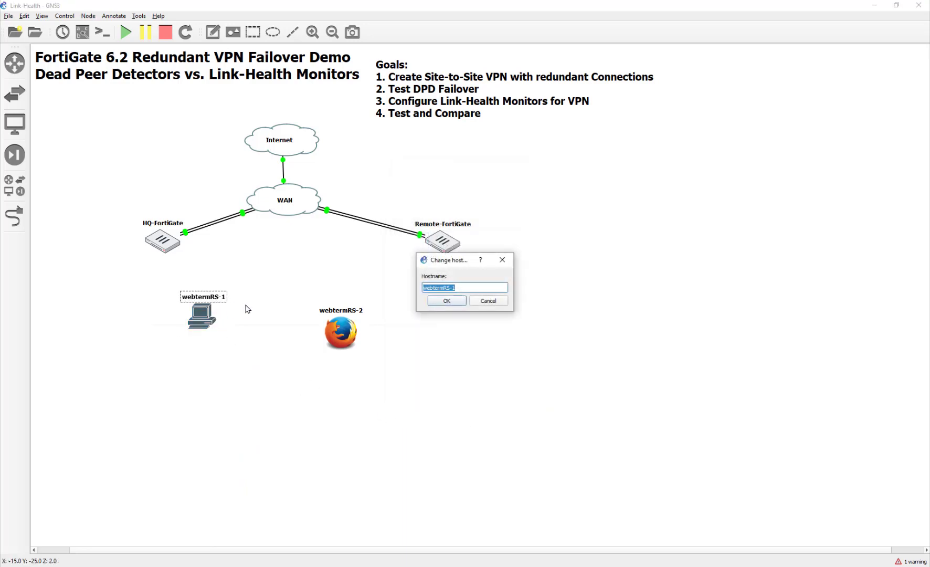
type("HQPC1")
key("Return")
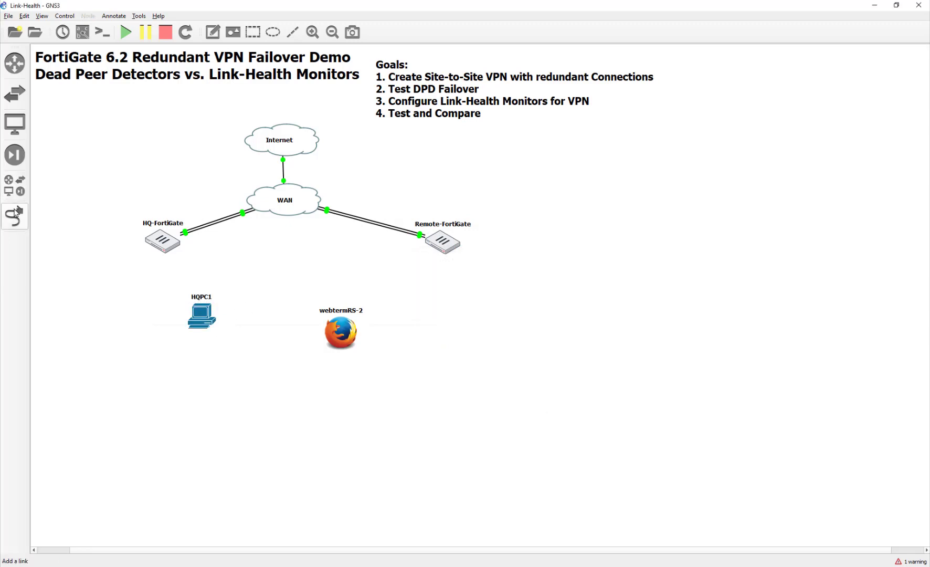
- Link HQ-FortiGate to HQPC1 and move HQPC1 beside HQ-FortiGate
left_click(14, 215)
left_click(162, 244)
left_click(182, 265)
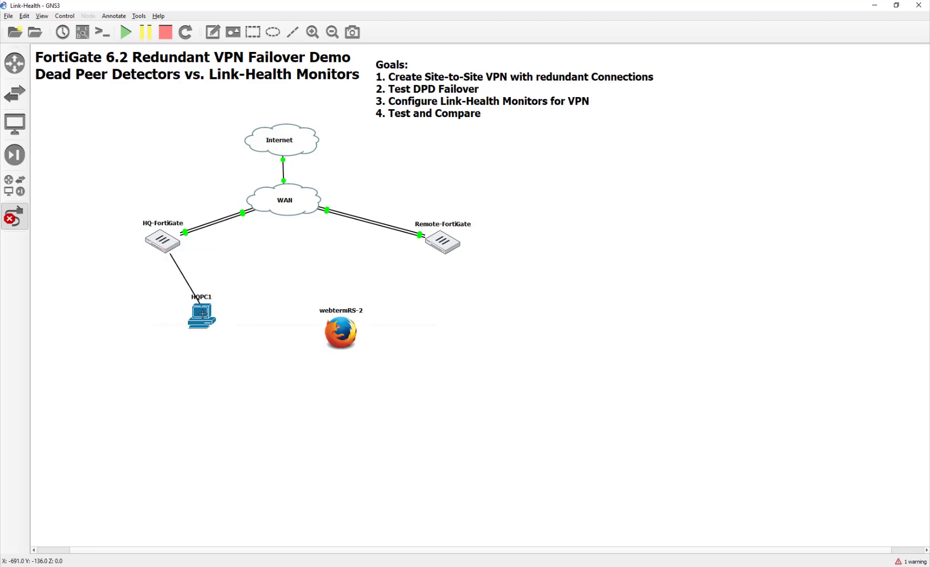
left_click(203, 314)
left_click(220, 318)
left_click(14, 216)
left_click_drag(201, 321, 107, 269)
right_click(107, 269)
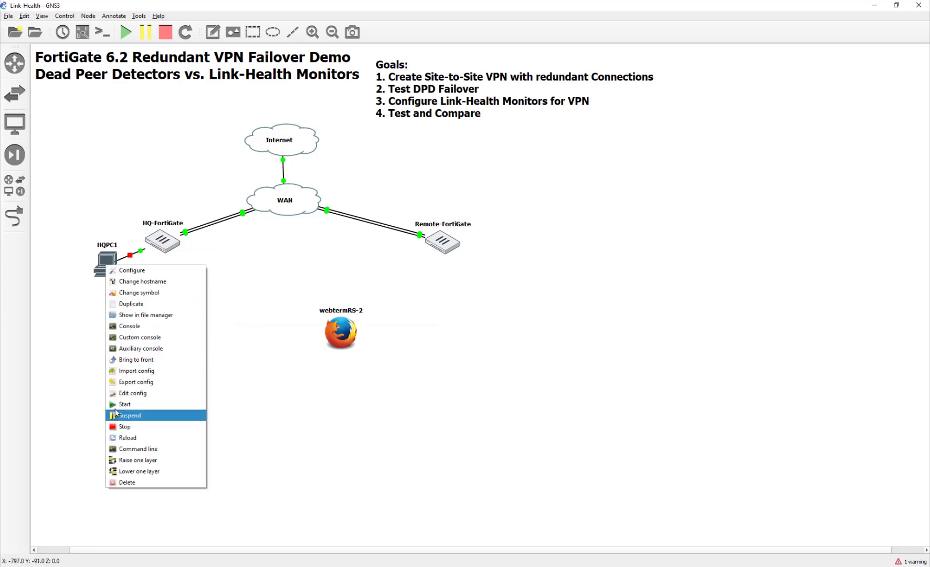
left_click(266, 411)
- Move webtermRS-2 below Remote-FortiGate and rename it Remote-PC1
left_click_drag(330, 341, 498, 317)
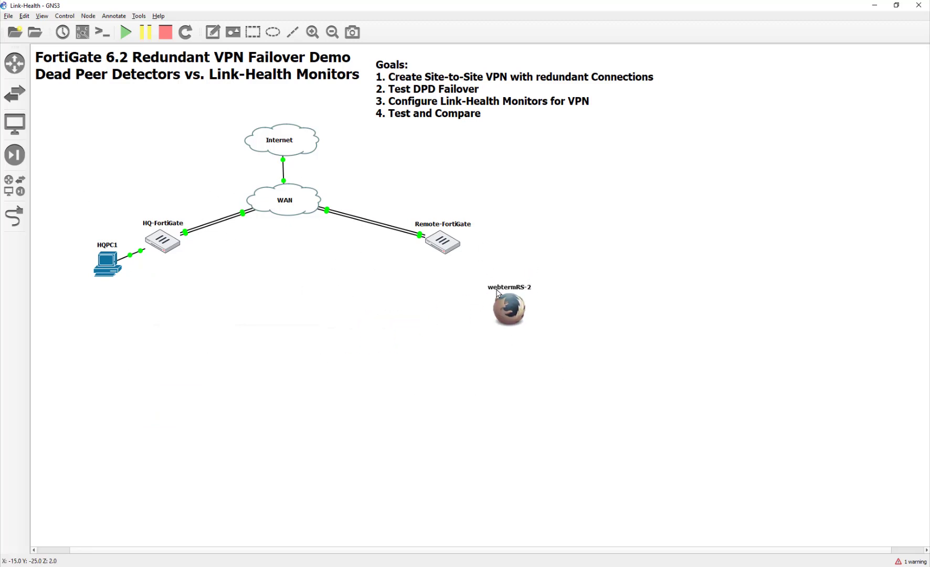
double_click(498, 289)
type("R")
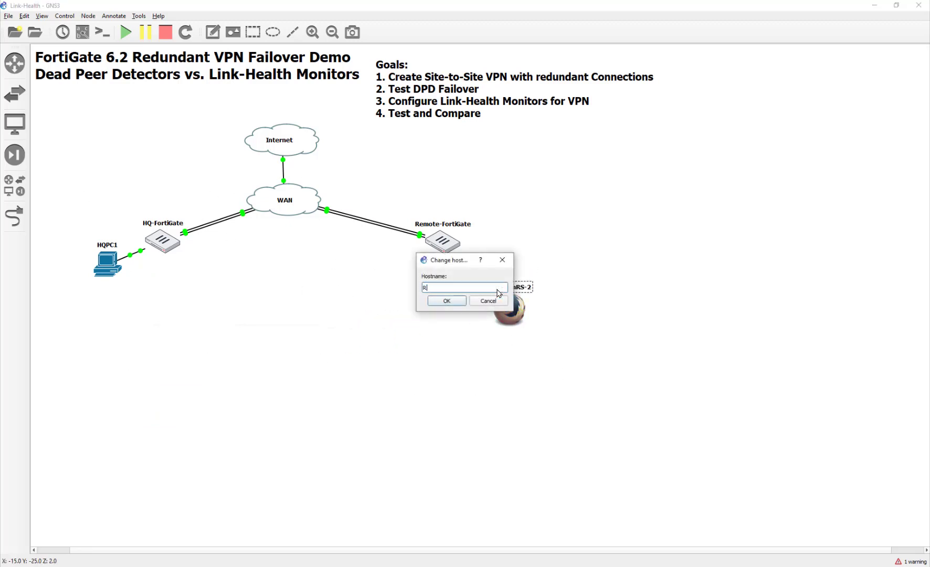
type("emote-PC1")
key("Return")
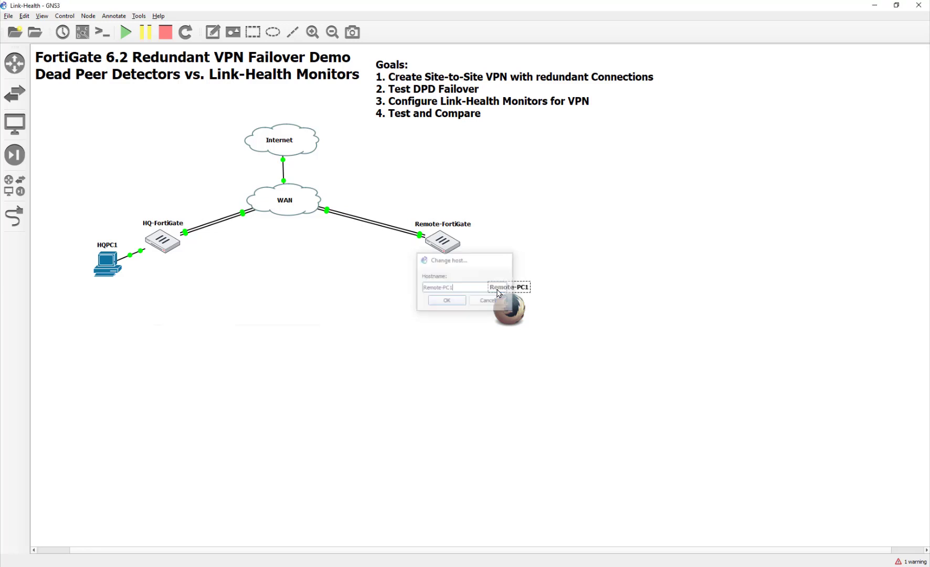
- Uncomment Remote-PC1's auto eth0 and static eth0 lines in its network configuration
right_click(515, 312)
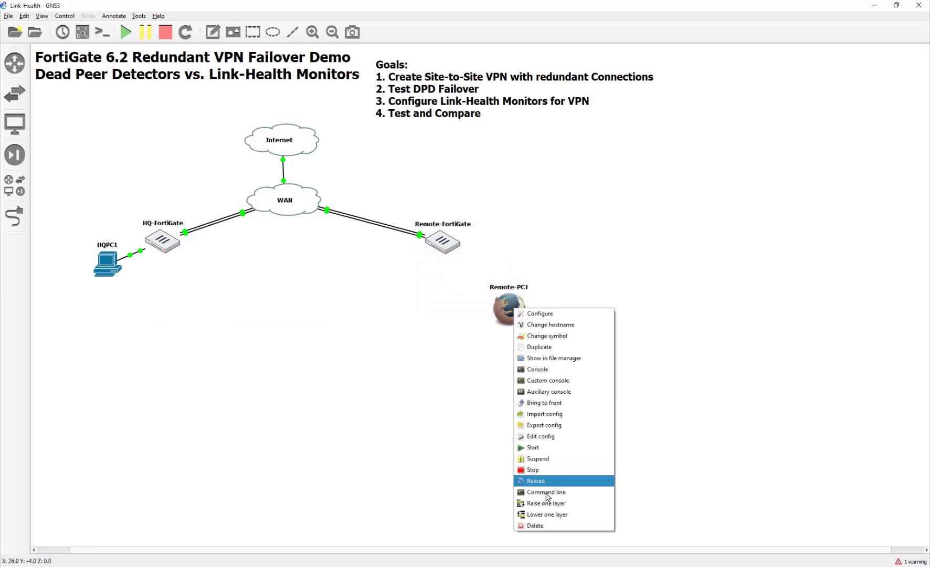
left_click(538, 313)
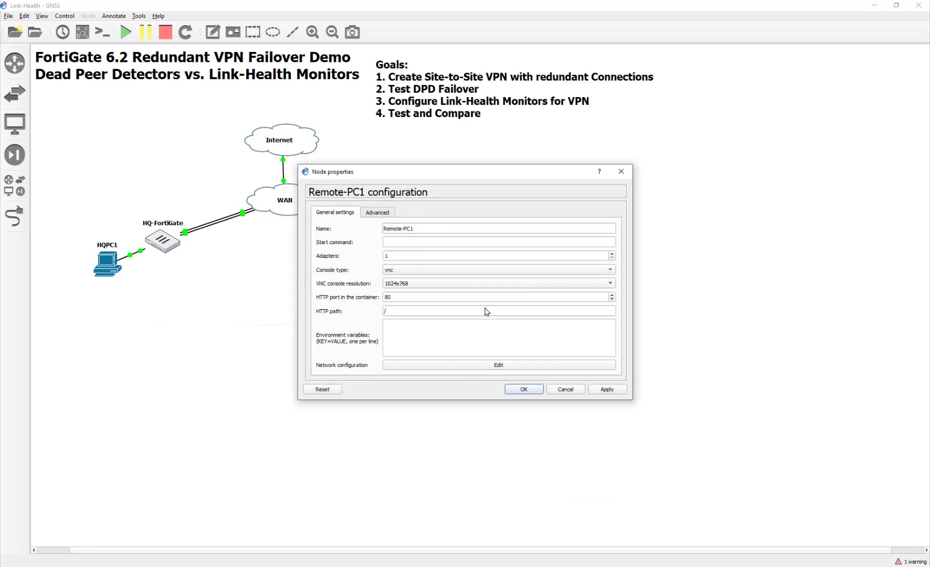
left_click(541, 366)
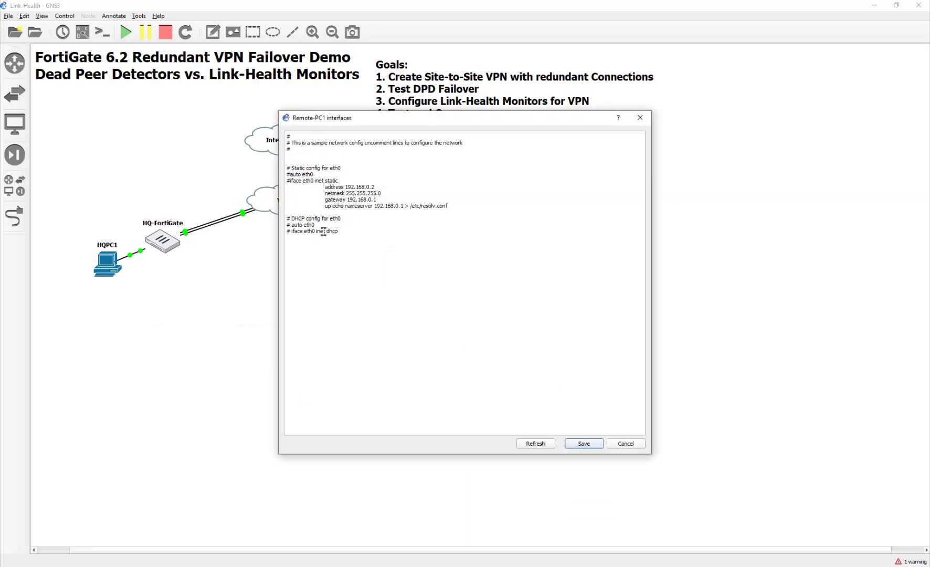
key("Delete")
key("Up")
key("BackSpace")
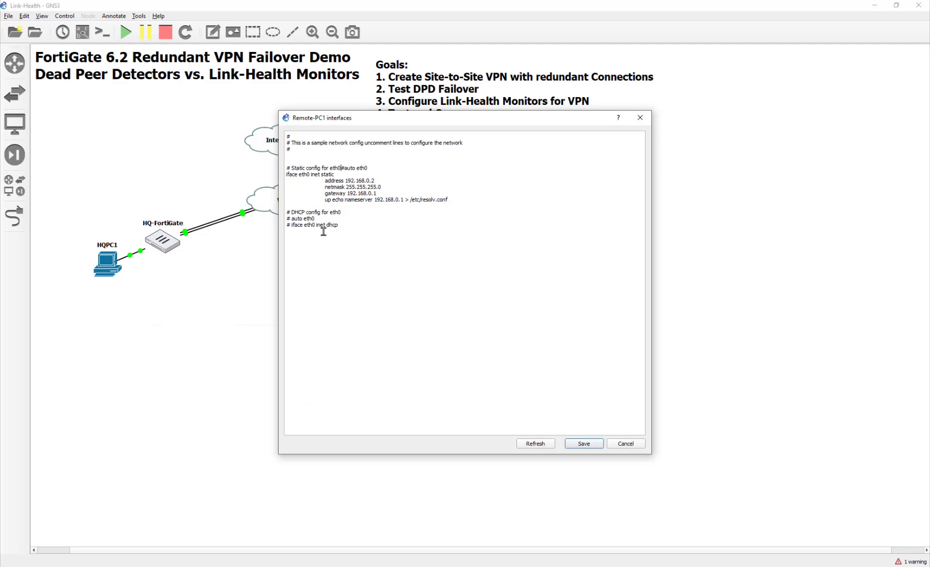
key("Return")
key("Delete")
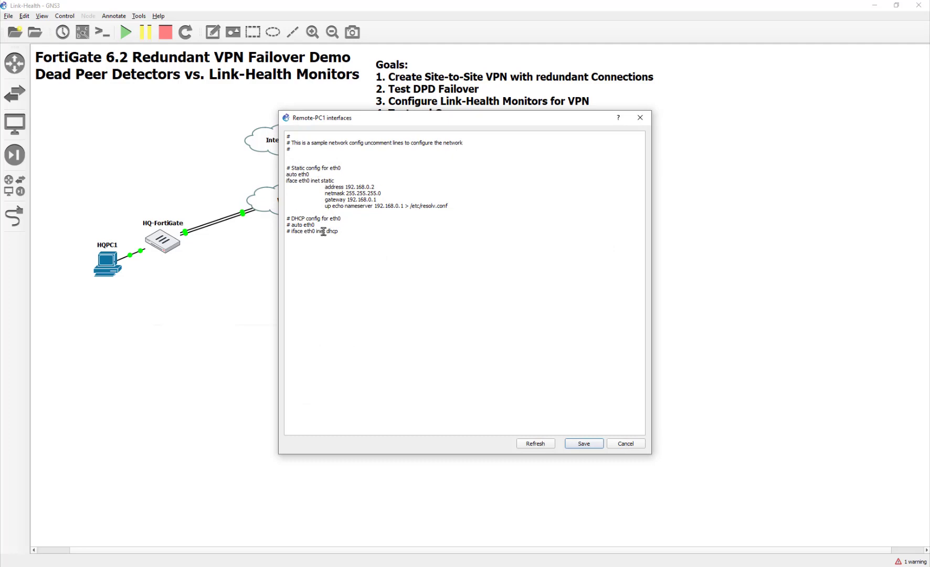
- Set Remote-PC1's nameserver to 8.8.8.8 and save its node settings
key("shift+Right")
key("shift+Right")
key("shift+Right")
key("shift+Right")
key("shift+Right")
key("shift+Right")
key("shift+Right")
key("shift+Right")
key("shift+Right")
key("shift+Right")
type("8.8.8.8")
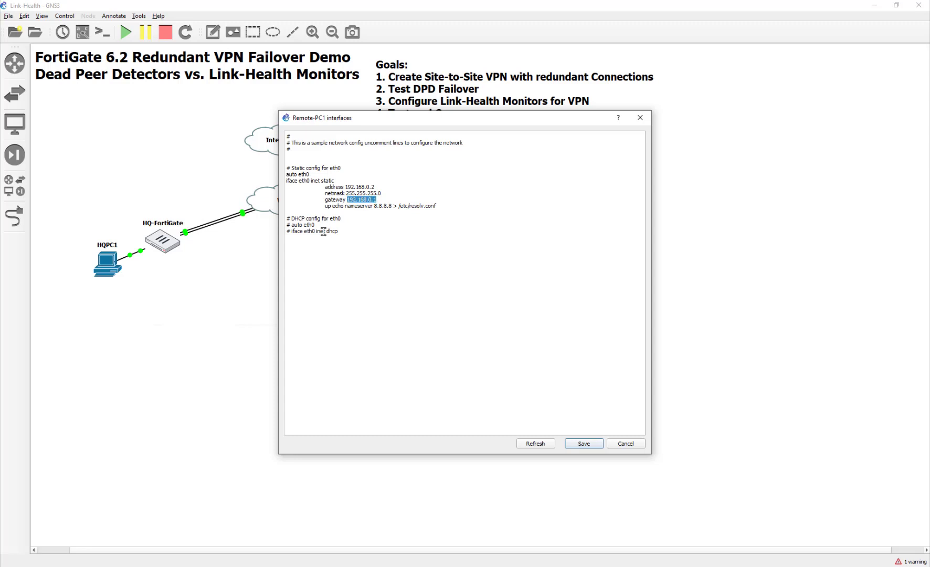
type("10")
left_click(584, 444)
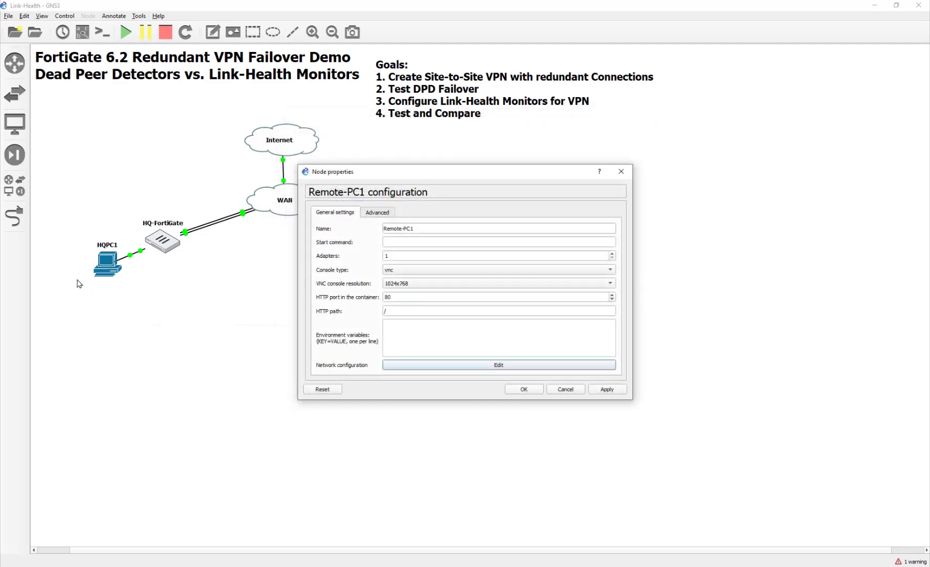
left_click(519, 390)
right_click(112, 268)
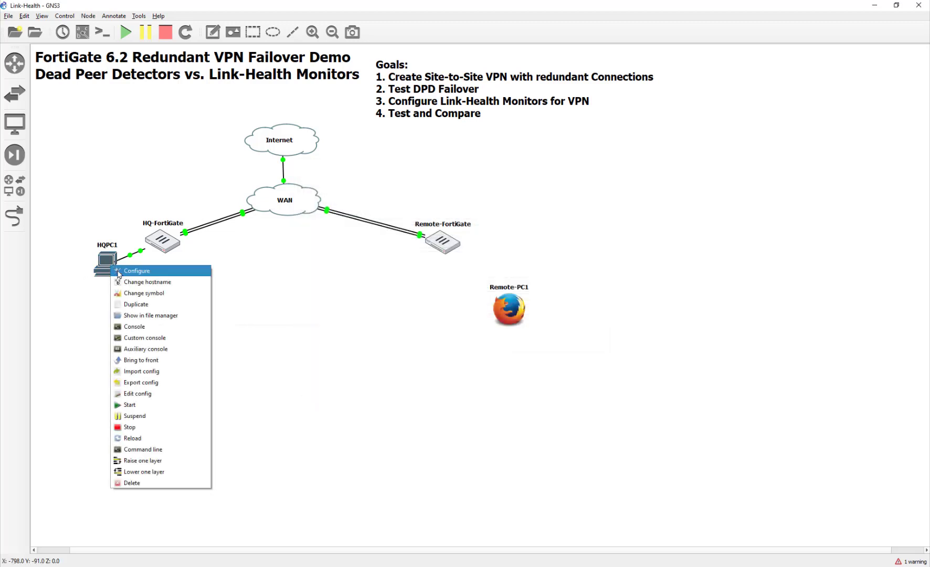
- Copy HQPC1's address 10.10.1.10 from its network configuration
left_click(117, 271)
left_click(566, 366)
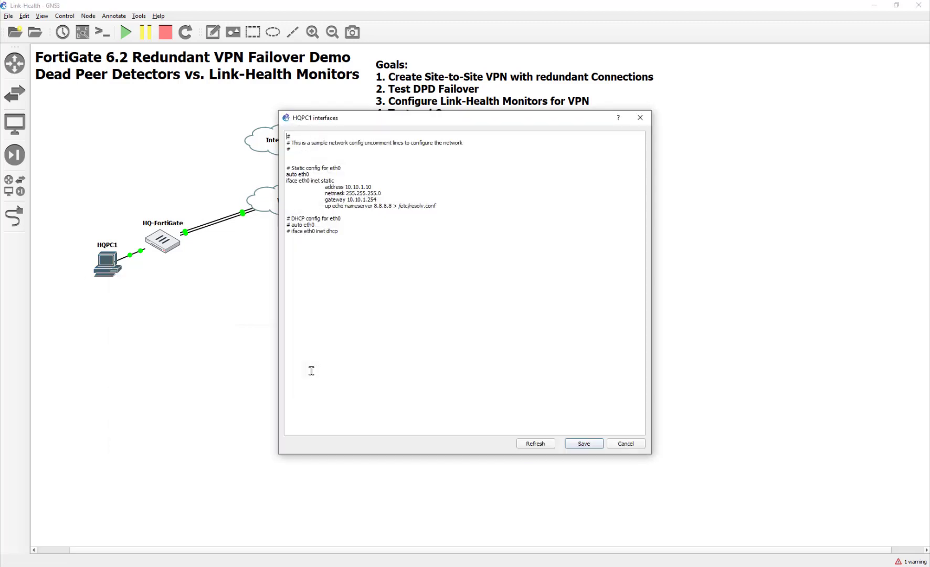
left_click_drag(373, 188, 346, 188)
right_click(353, 186)
left_click(409, 227)
left_click(594, 445)
left_click(531, 390)
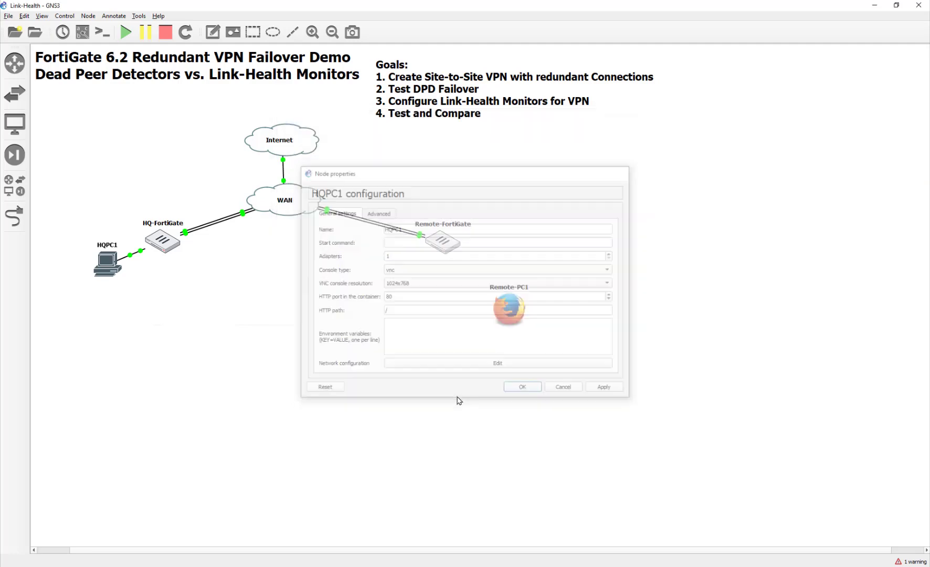
- Rename HQPC1 to HQPC1-10.10.1.10 and begin editing Remote-PC1's name
double_click(107, 246)
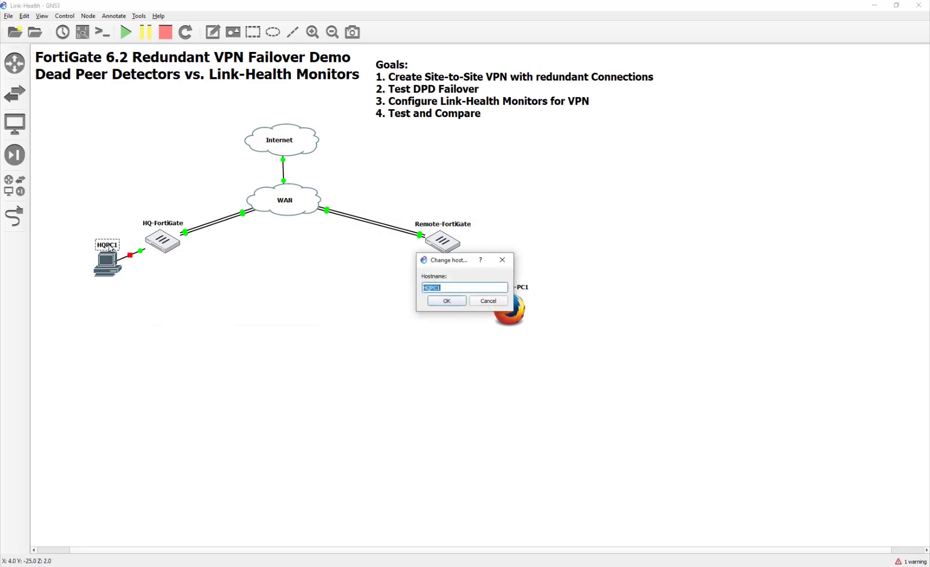
left_click(457, 287)
type("-10.10.1.10")
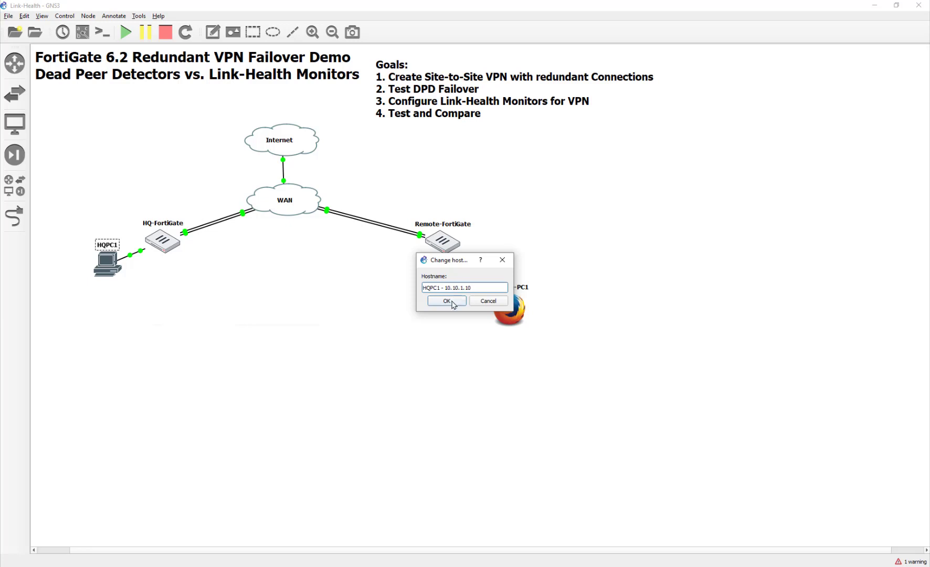
left_click(447, 301)
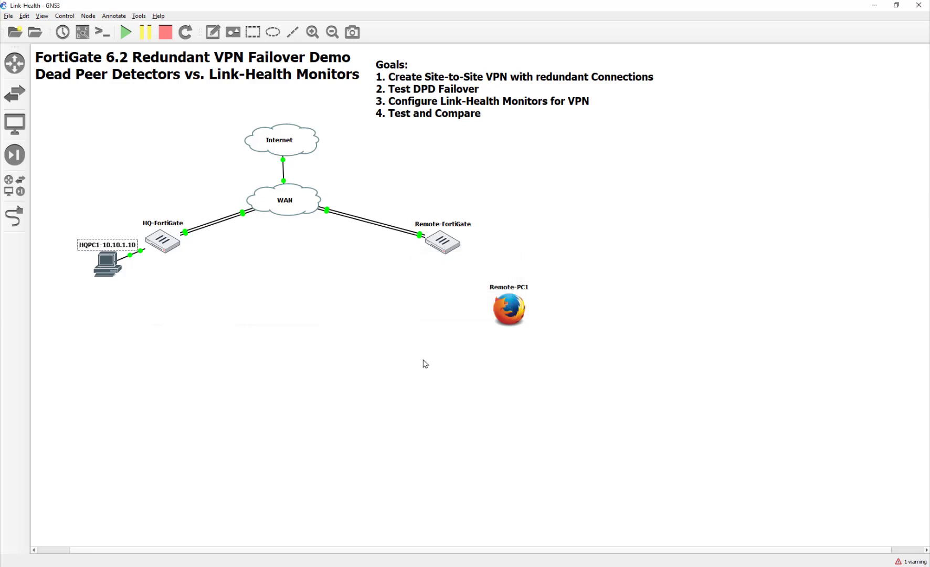
double_click(516, 287)
key("End")
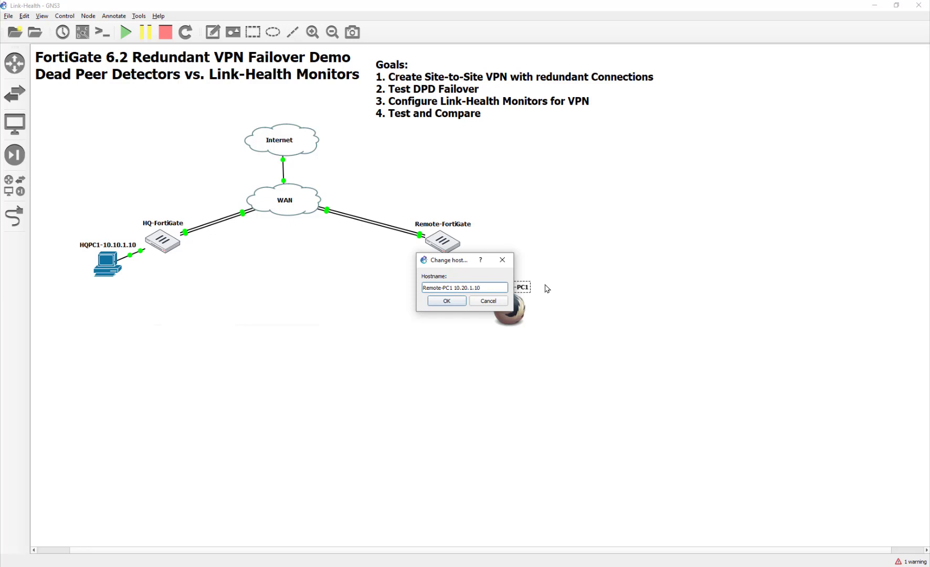
- Confirm Remote-PC1's new name containing 10.20.1.10
left_click(447, 300)
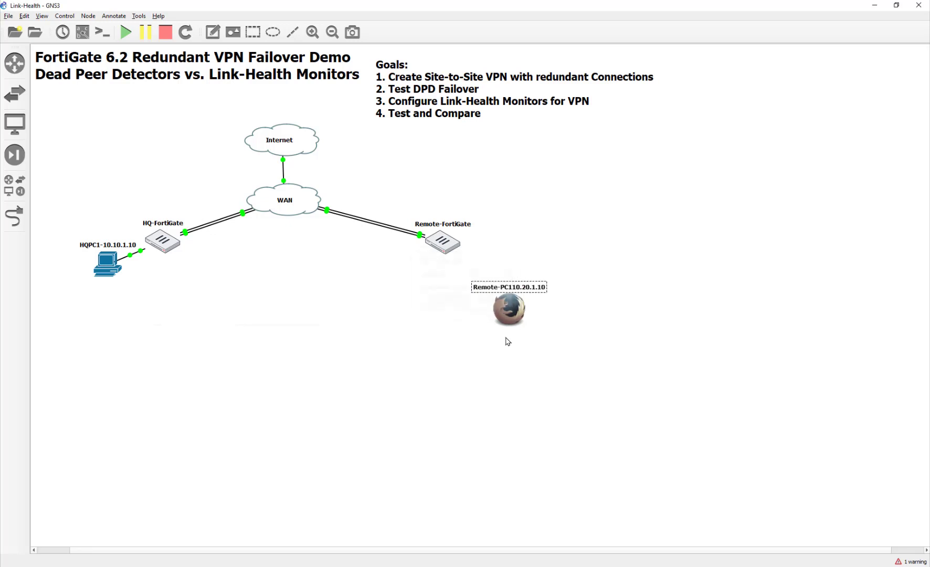
double_click(509, 292)
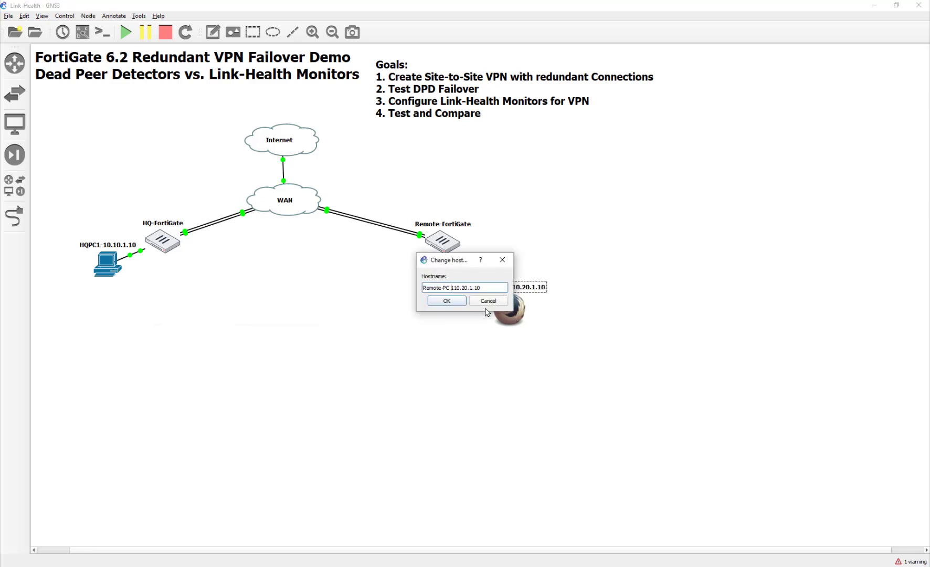
left_click(459, 302)
- Replace Remote-PC's 192.168.0.2 static address with 10.20.1.10 and apply the node settings
right_click(508, 320)
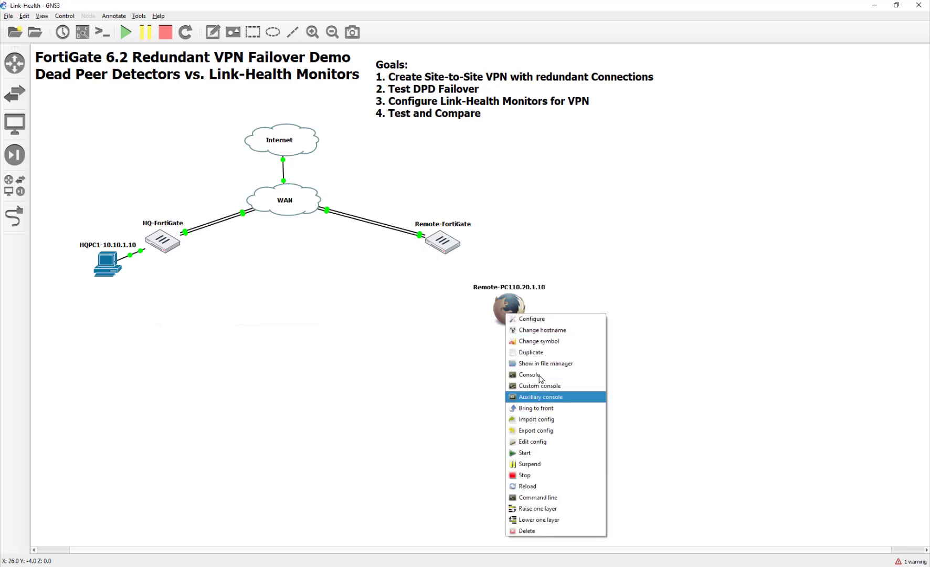
left_click(523, 318)
left_click(546, 367)
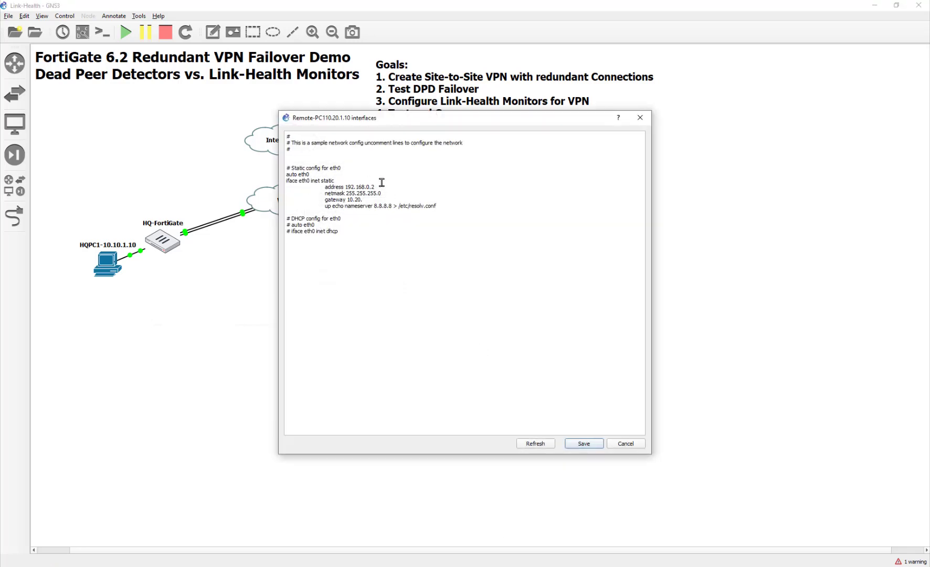
left_click_drag(382, 182, 352, 185)
left_click(378, 203)
left_click_drag(375, 187, 345, 188)
type("10")
left_click(573, 444)
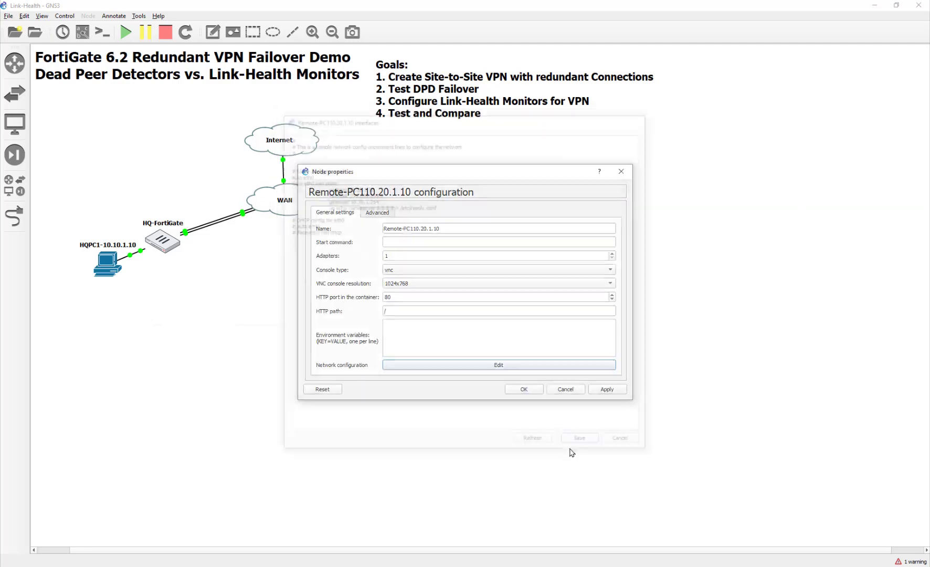
left_click(623, 392)
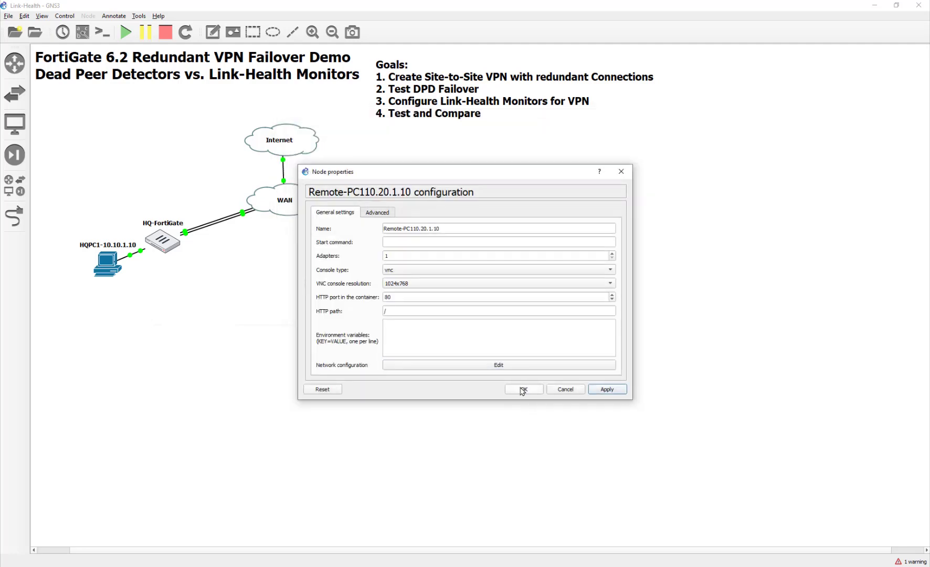
left_click(523, 390)
right_click(519, 304)
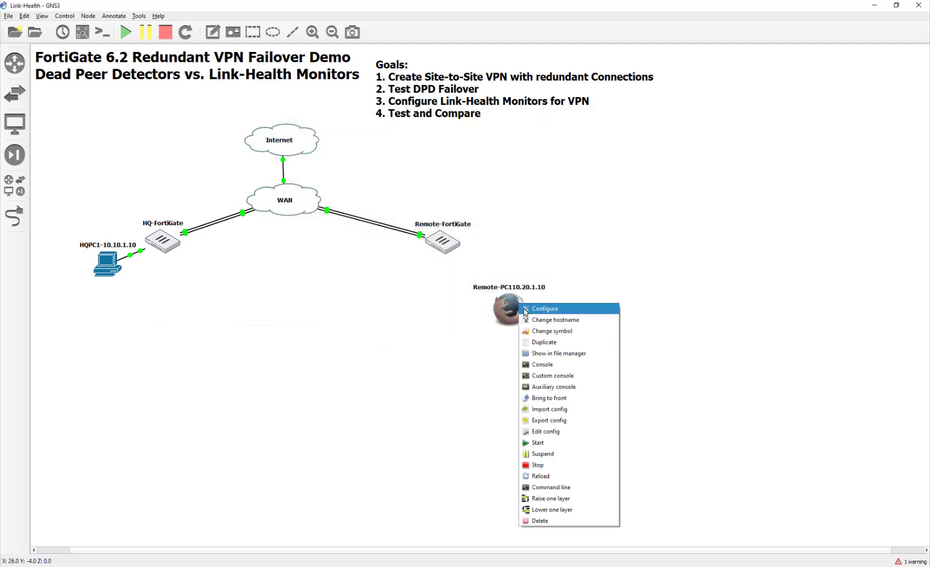
left_click(526, 310)
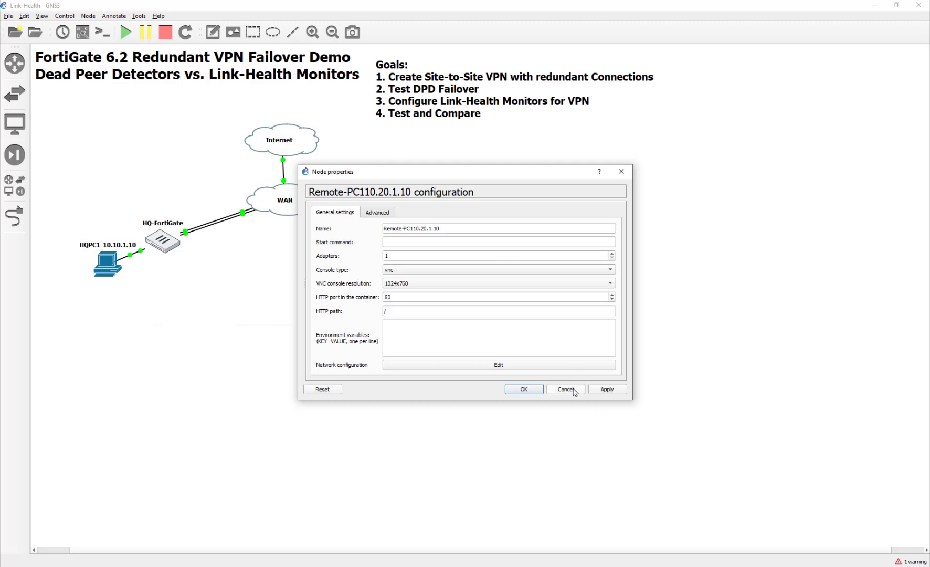
- Change Remote-PC's symbol to a laptop and place it beside Remote-FortiGate
left_click(575, 392)
right_click(505, 312)
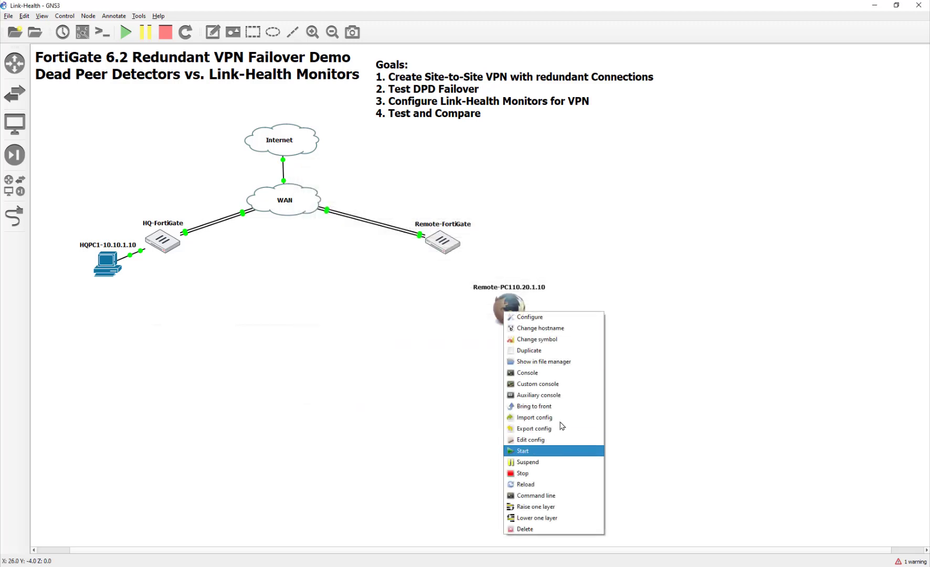
left_click(547, 342)
left_click(417, 251)
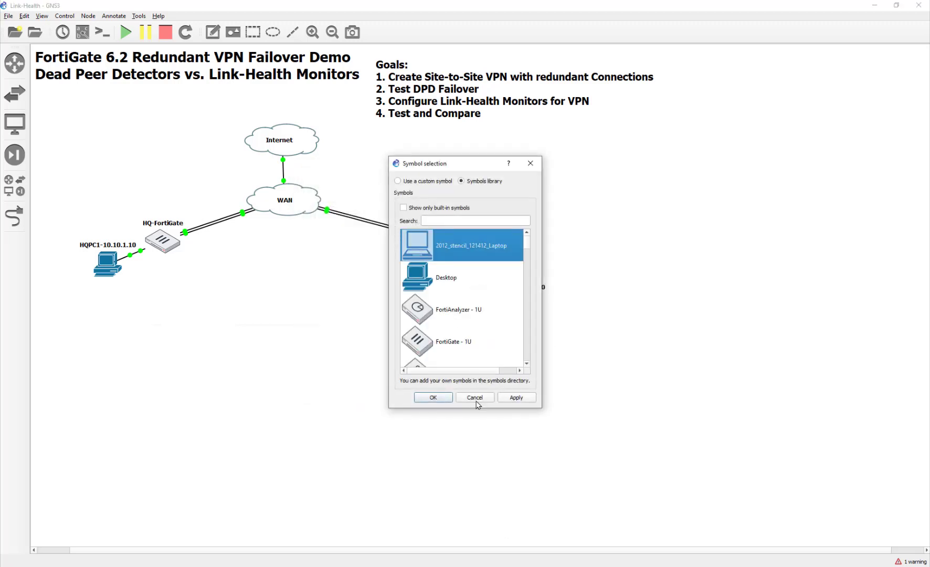
left_click(443, 399)
left_click_drag(481, 311, 496, 265)
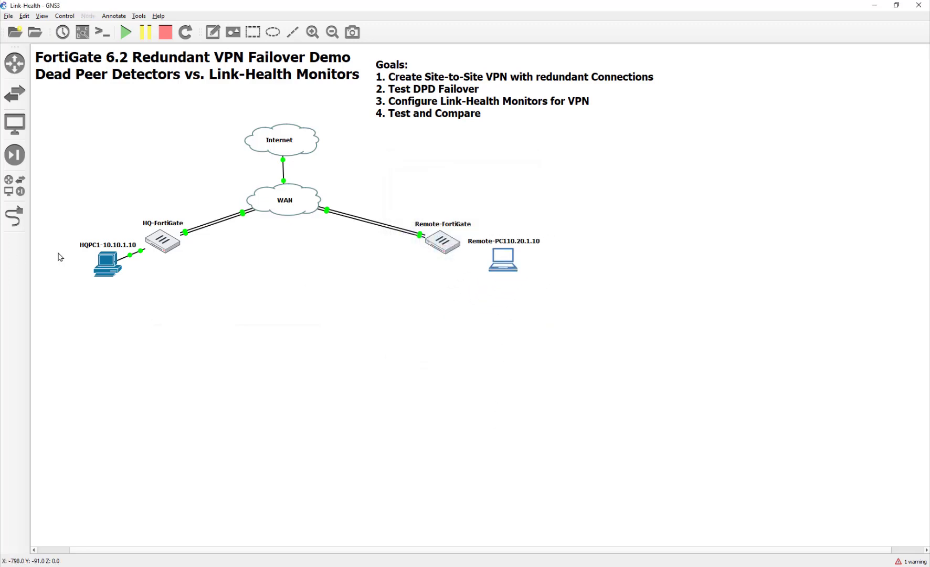
- Link Remote-FortiGate's Port3 to the laptop's interface
left_click(14, 216)
left_click(452, 247)
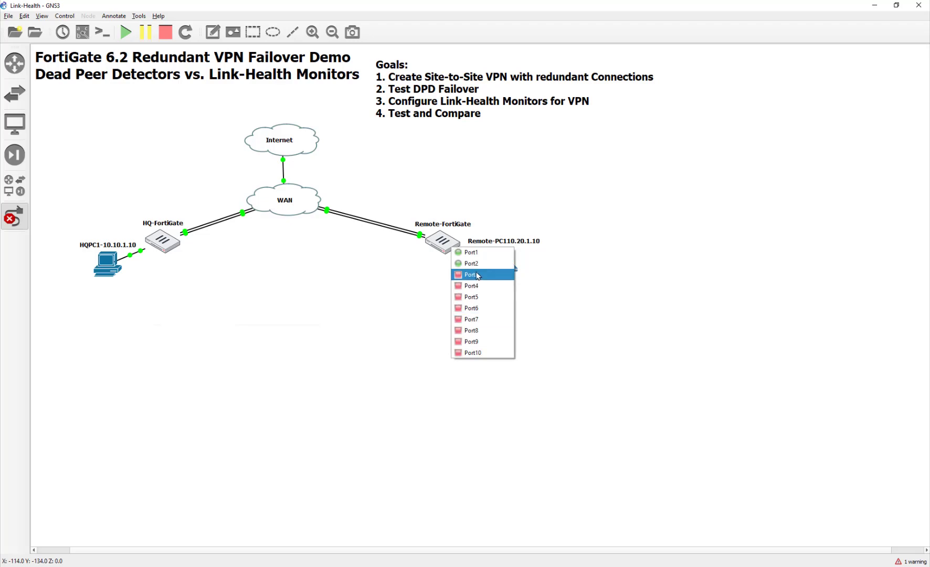
left_click(479, 276)
left_click(501, 263)
left_click(520, 270)
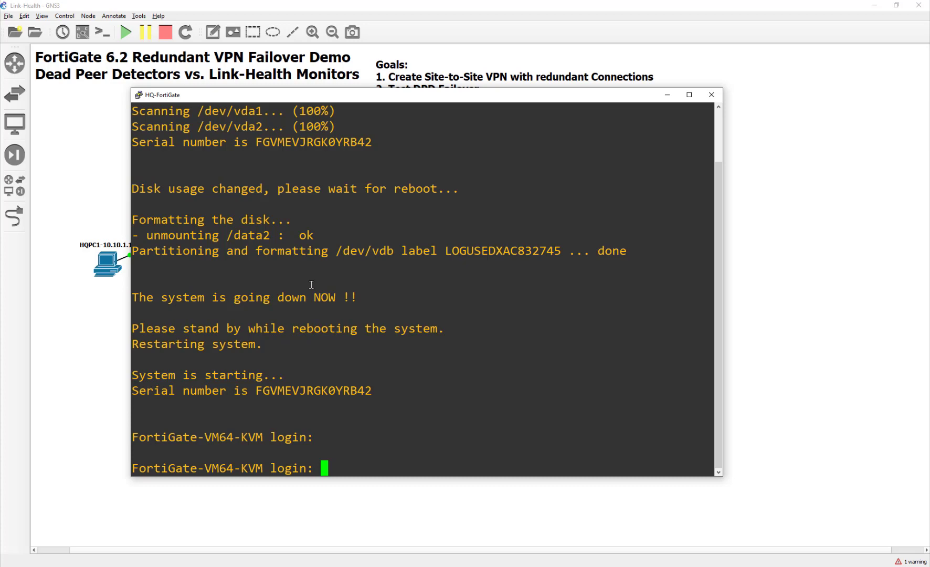
- Log in to HQ-FortiGate as admin and set a new password
type("admin")
key("Return")
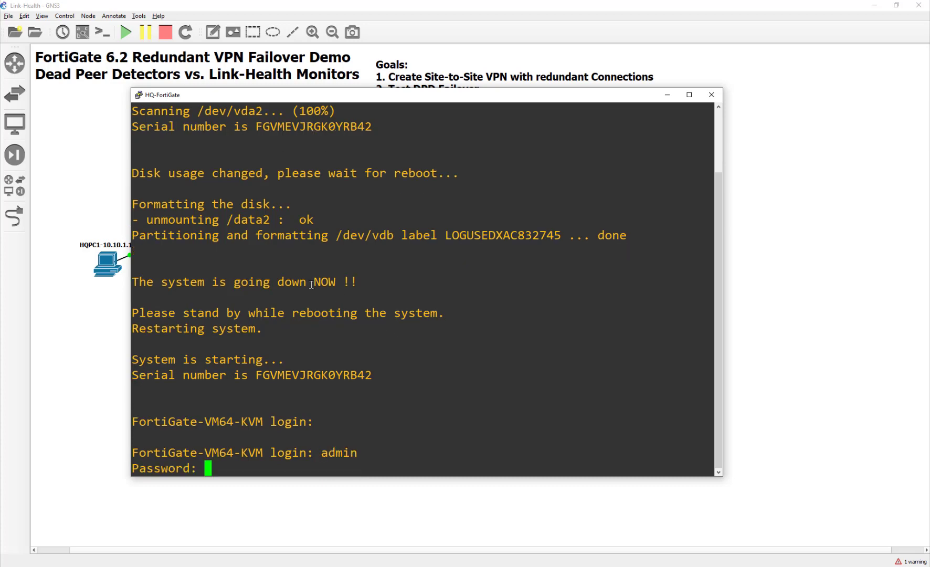
key("Return")
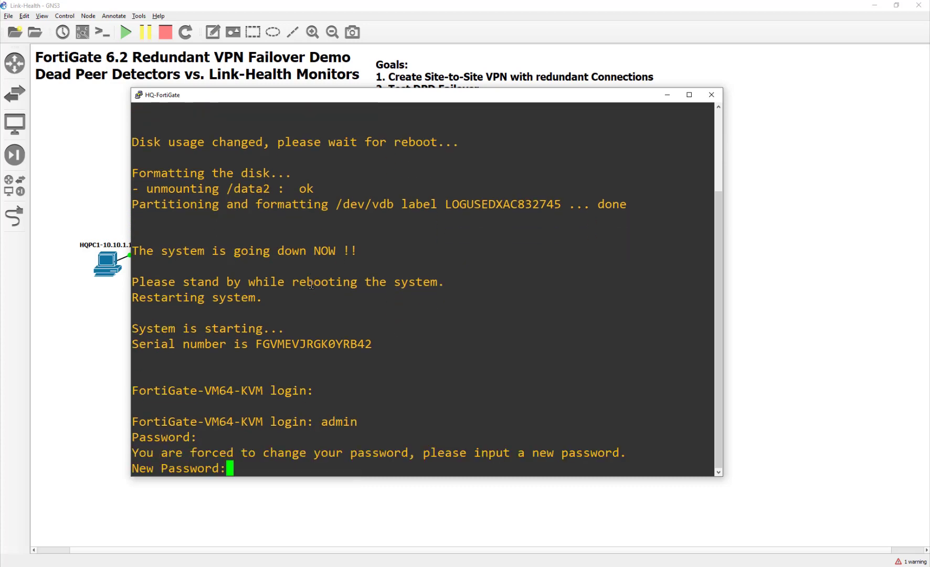
type("********")
key("Return")
type("**")
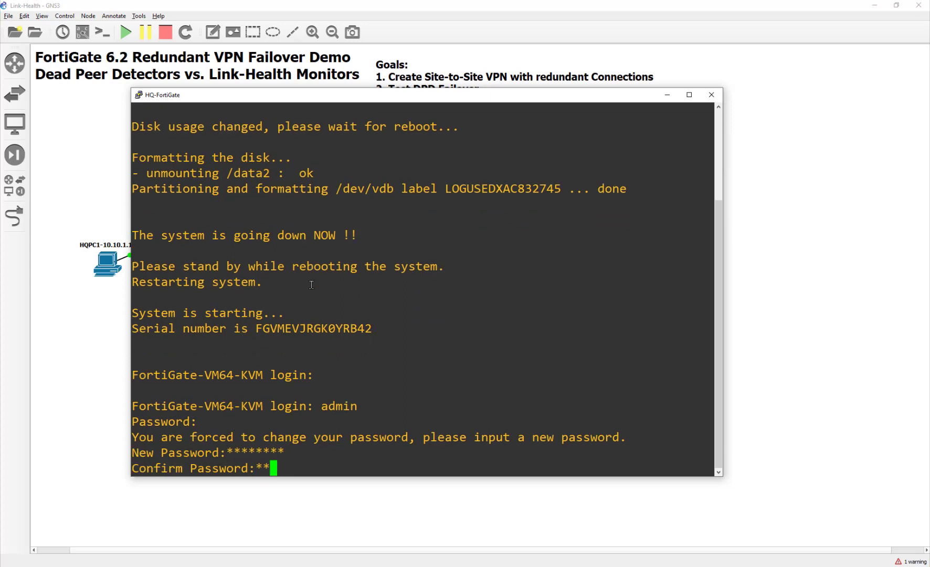
type("******")
key("Return")
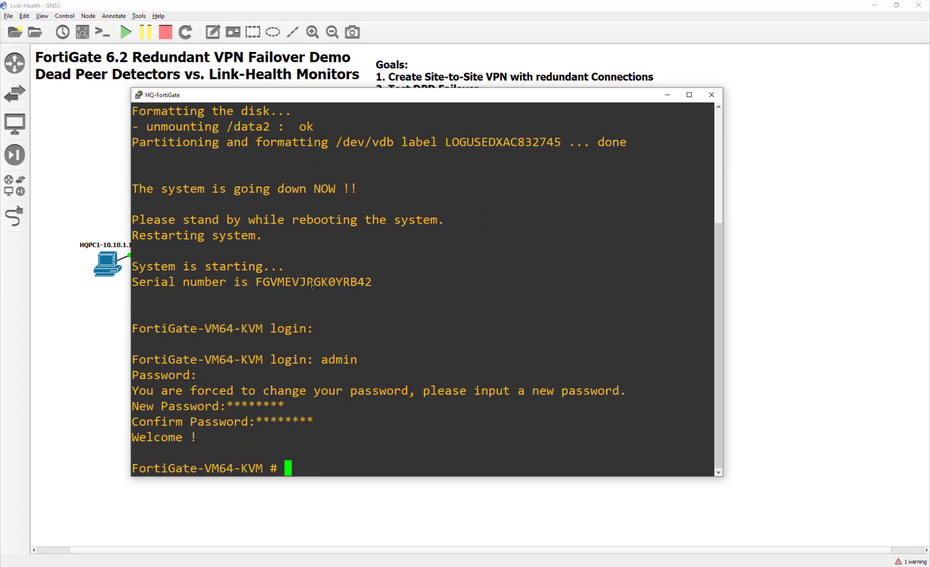
- Enter HQ-FortiGate's port3 interface configuration and show its current settings
type("config ")
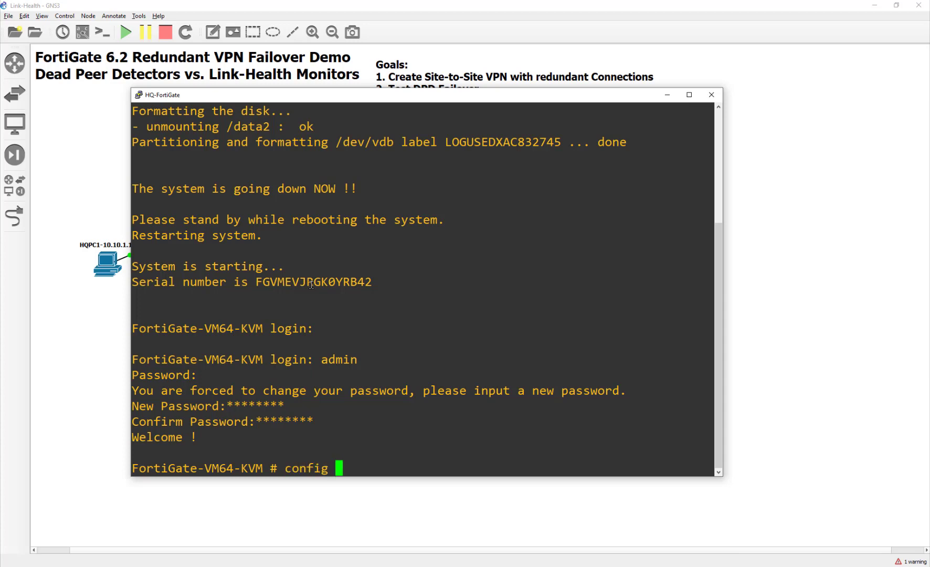
type("sys int port3")
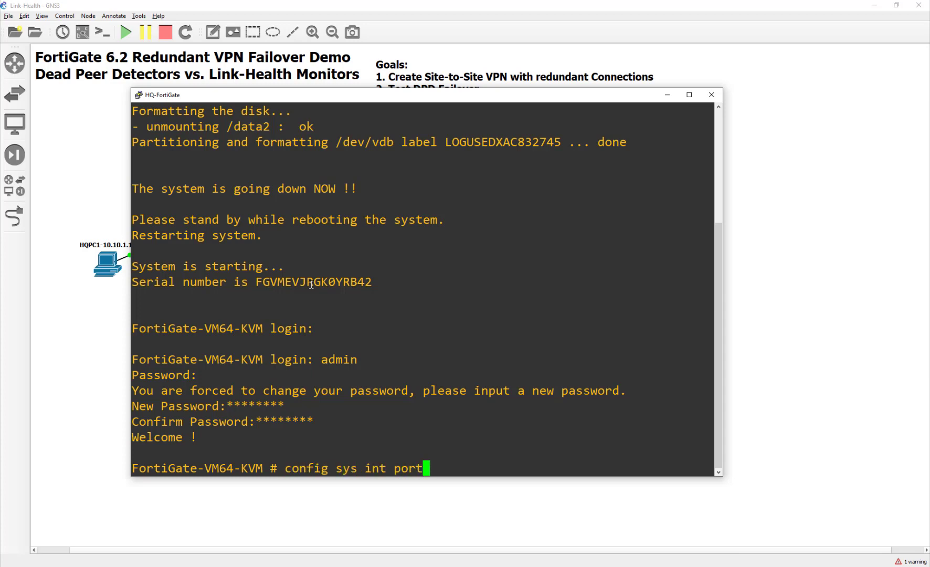
key("Return")
key("Up")
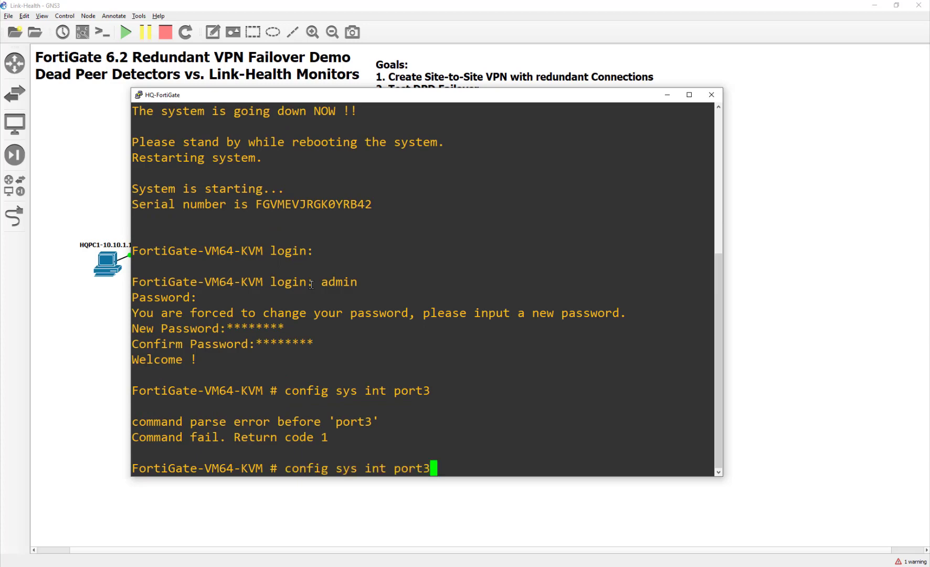
key("BackSpace")
key("BackSpace")
key("BackSpace")
key("BackSpace")
key("BackSpace")
key("Return")
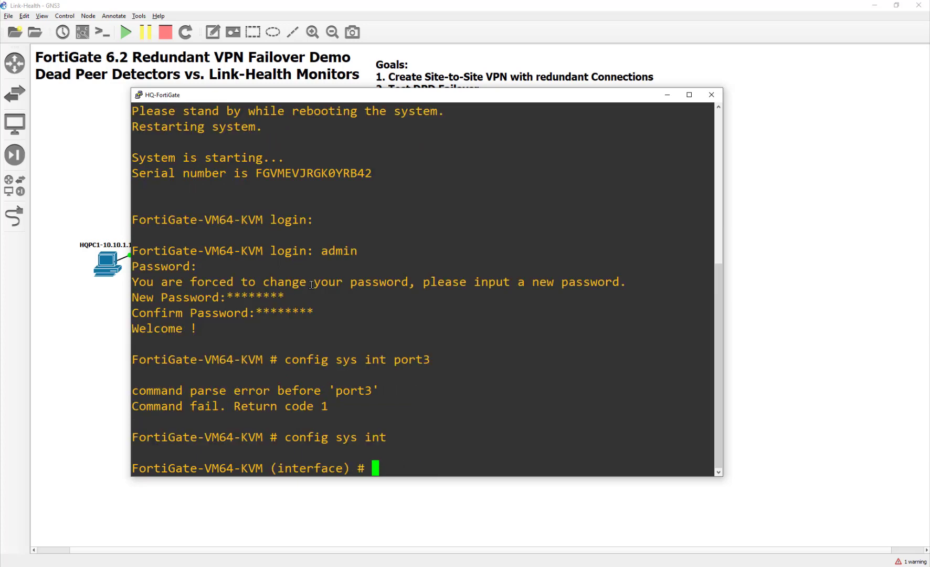
type("edit port3")
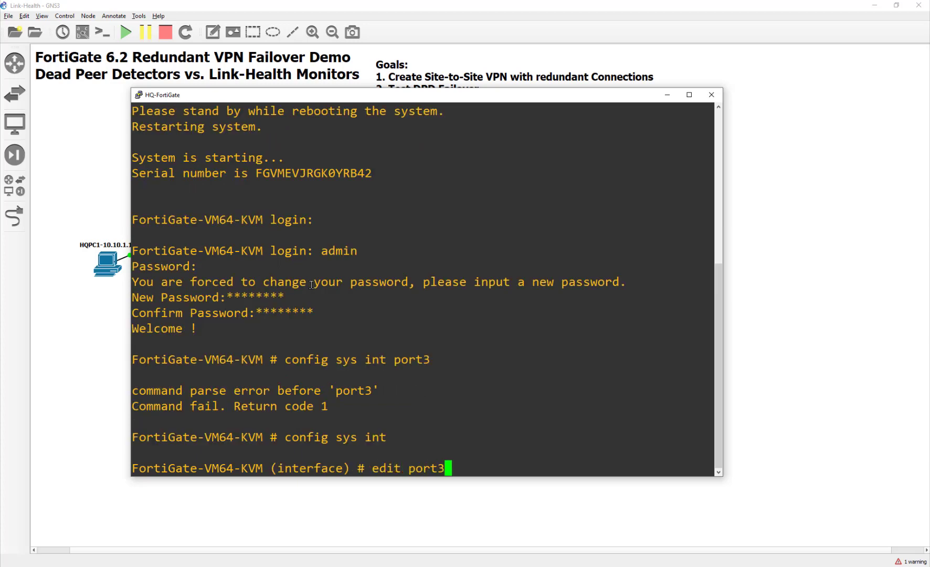
key("Return")
type("show")
key("Return")
- Give port3 the address 10.10.1.254/24 with ping, http, https and ssh access
type("set ")
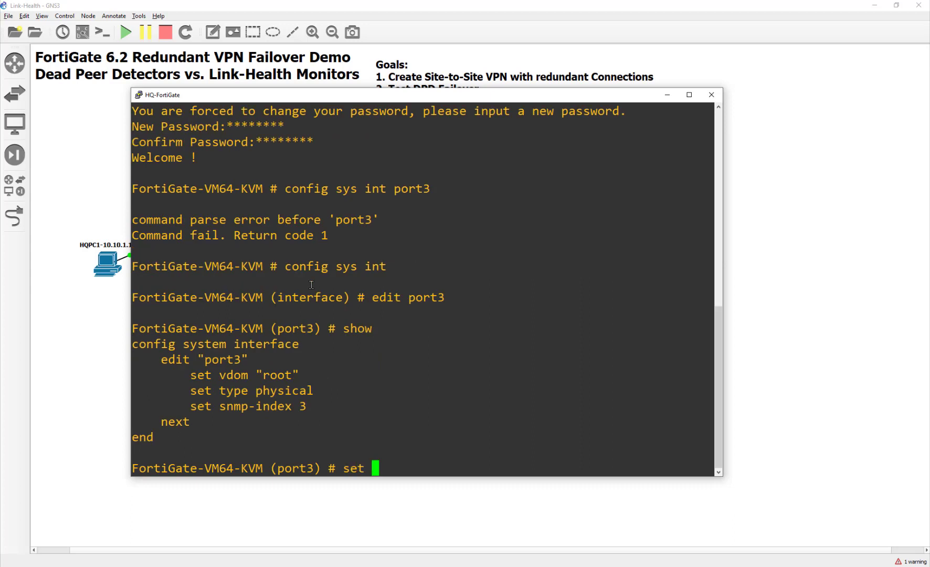
type("ip 10.10.1.254/2")
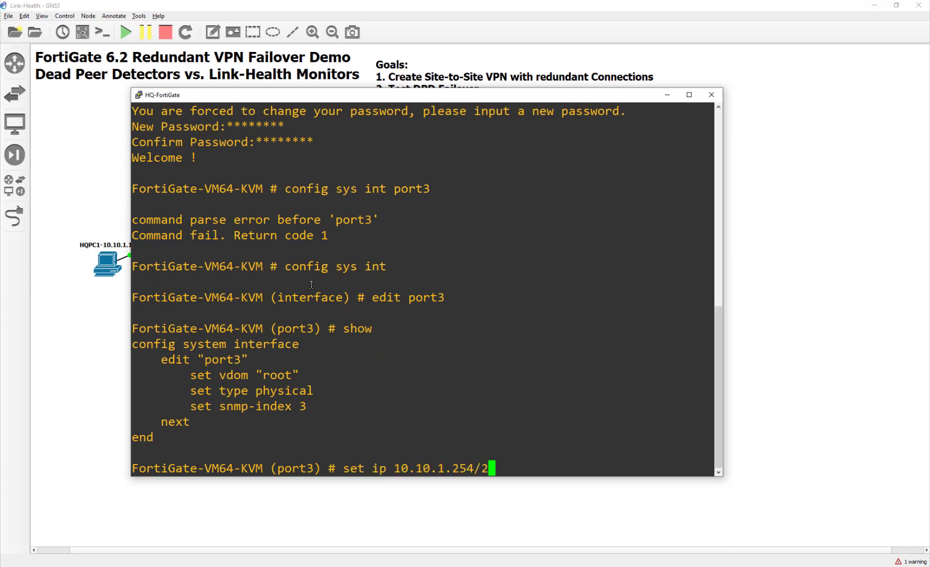
type("4")
key("Return")
type("set allowaccess ")
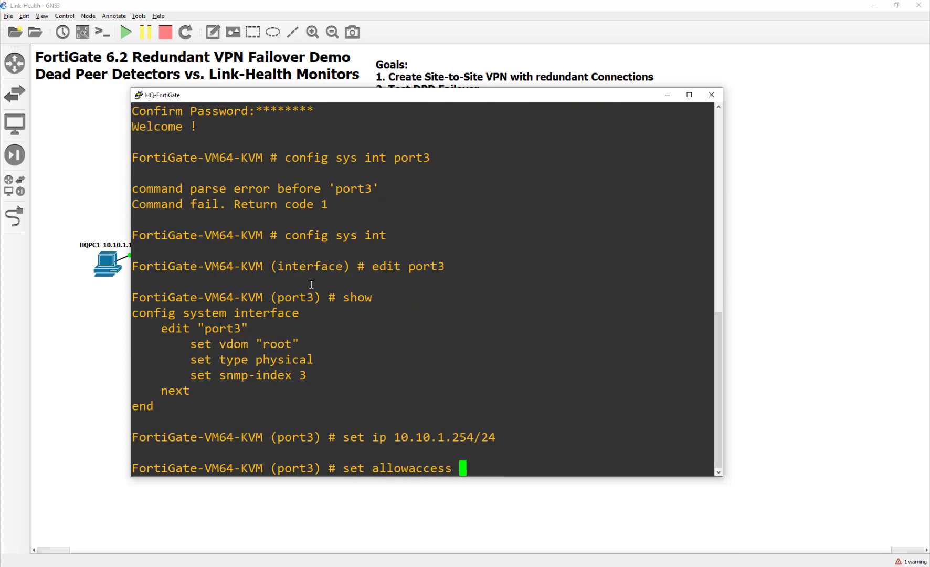
type("ping http")
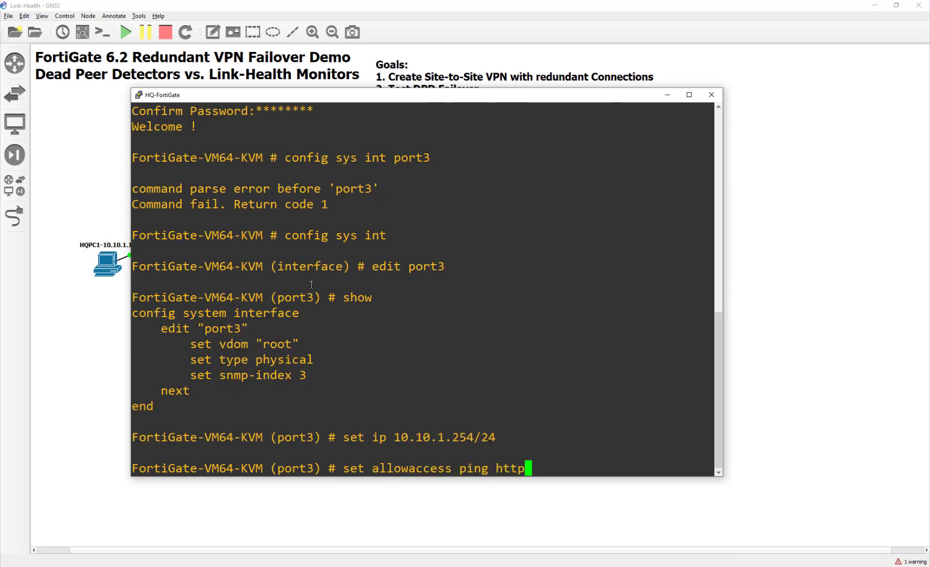
type(" https")
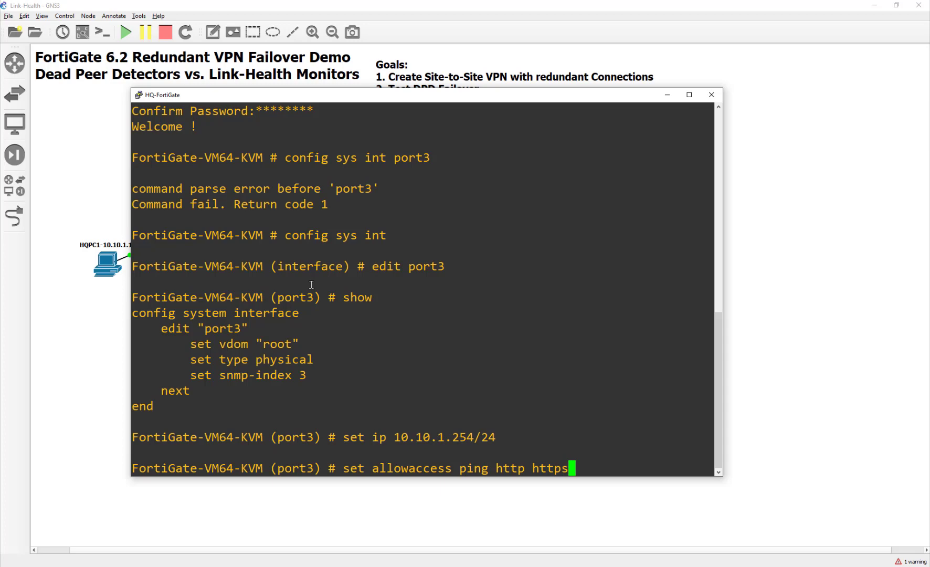
type(" ssh")
key("Return")
type("end")
key("Return")
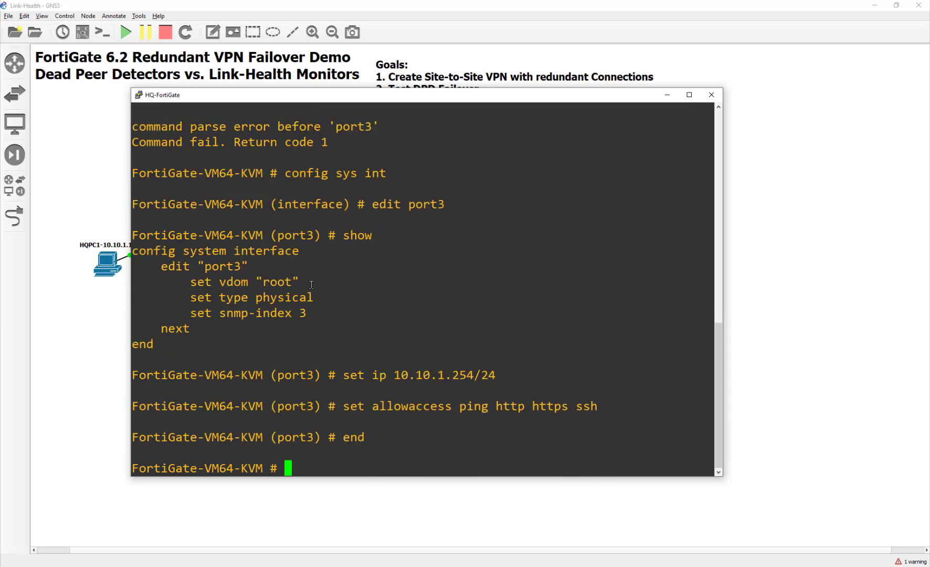
- Ping HQPC1 at 10.10.1.10 successfully, then start the Remote-PC node
type("exe ping 10.10.1.10")
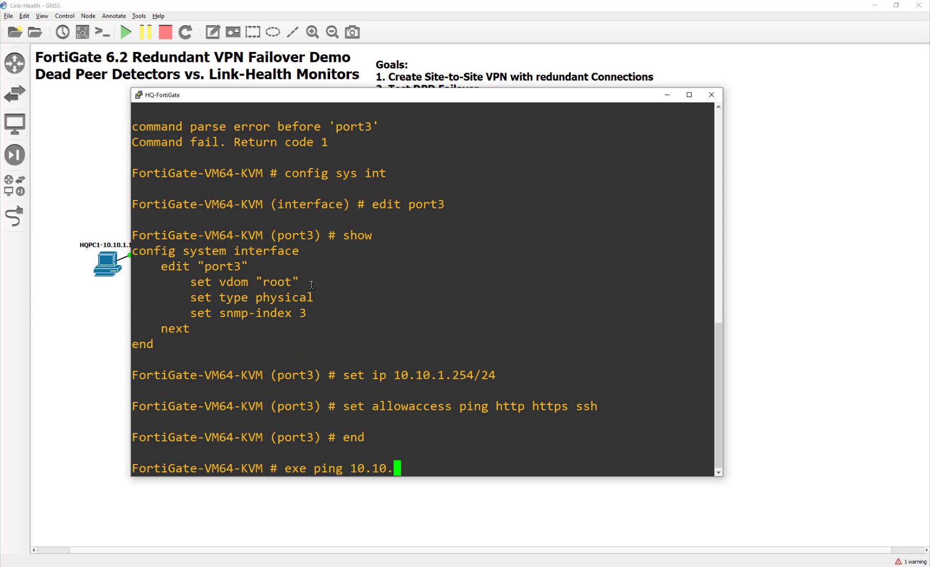
key("Return")
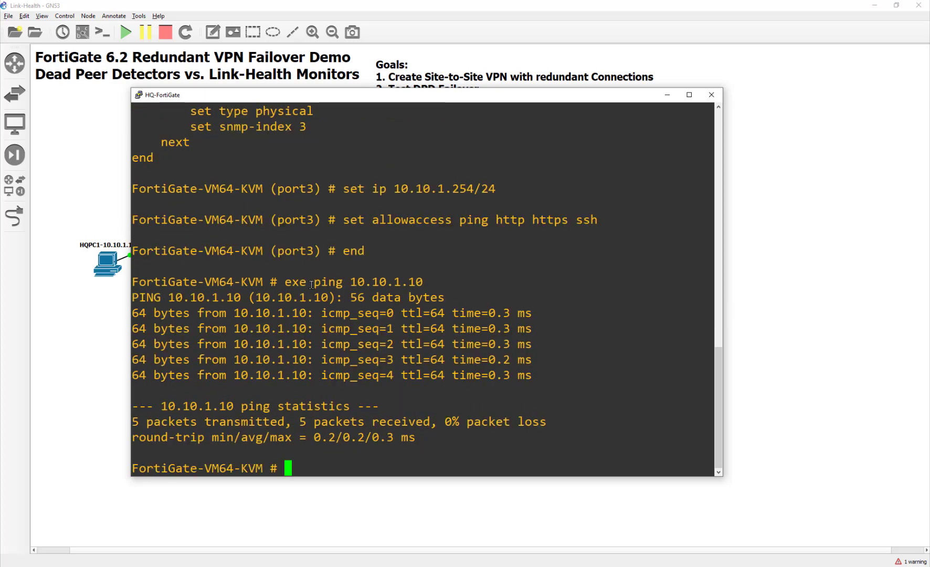
left_click(711, 95)
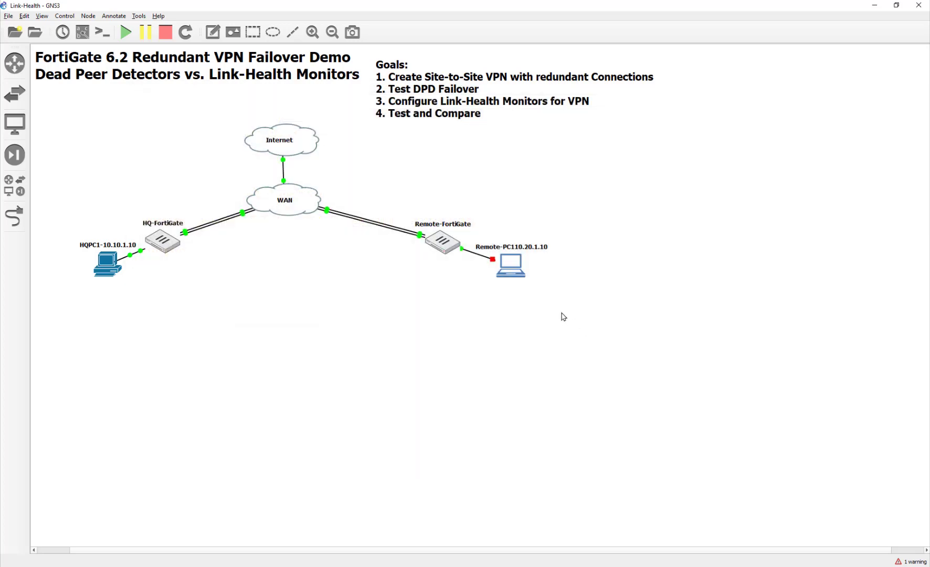
right_click(554, 270)
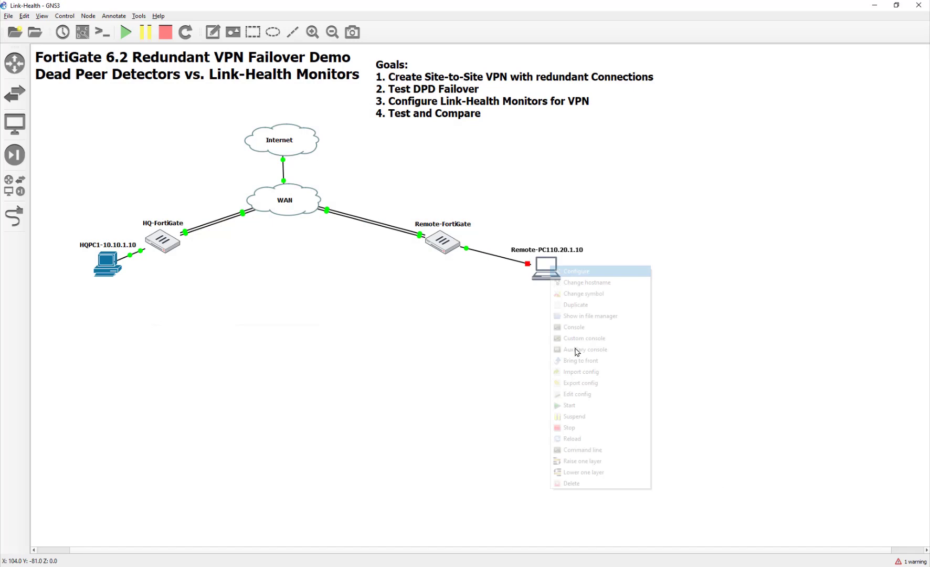
left_click(577, 415)
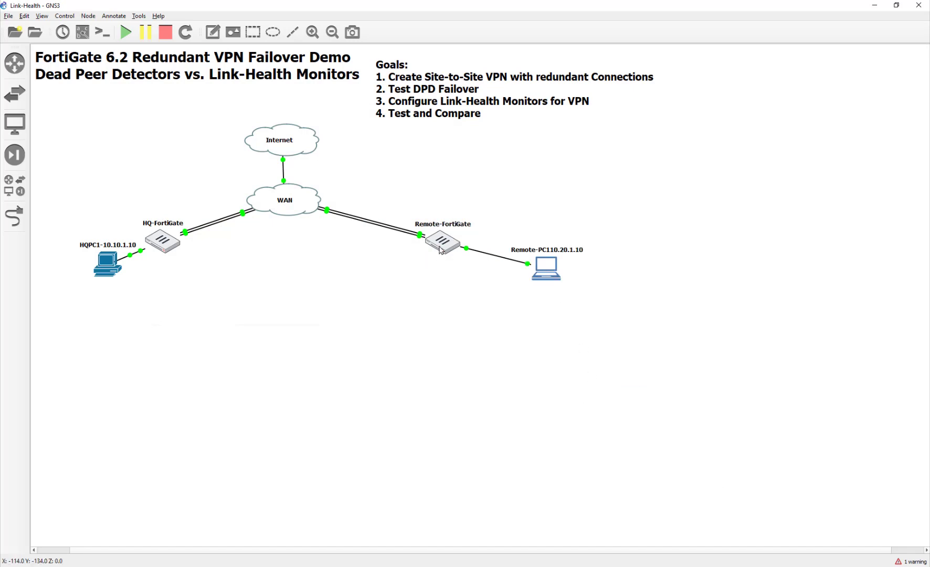
- Log in to the Remote-FortiGate console as admin and set a new password
key("alt+Tab")
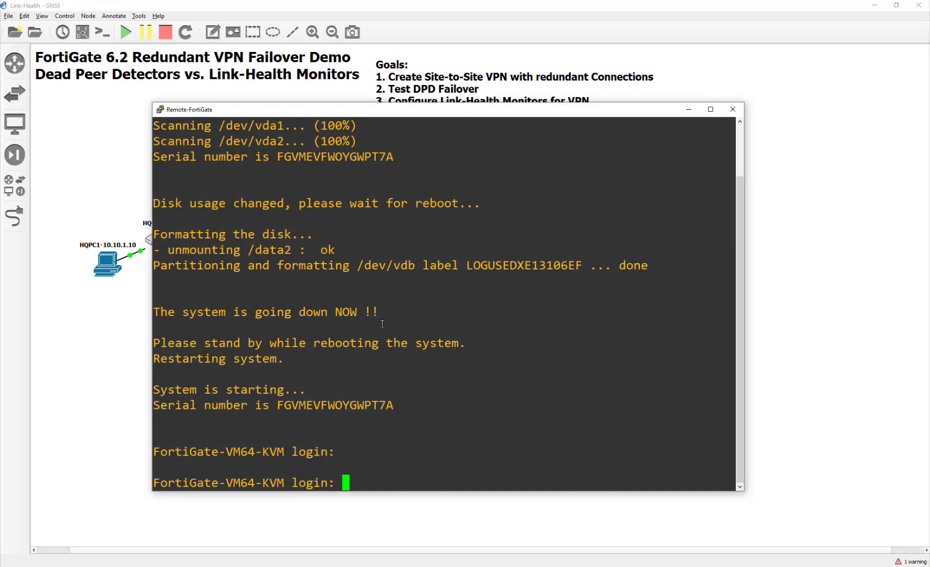
type("admin")
key("Return")
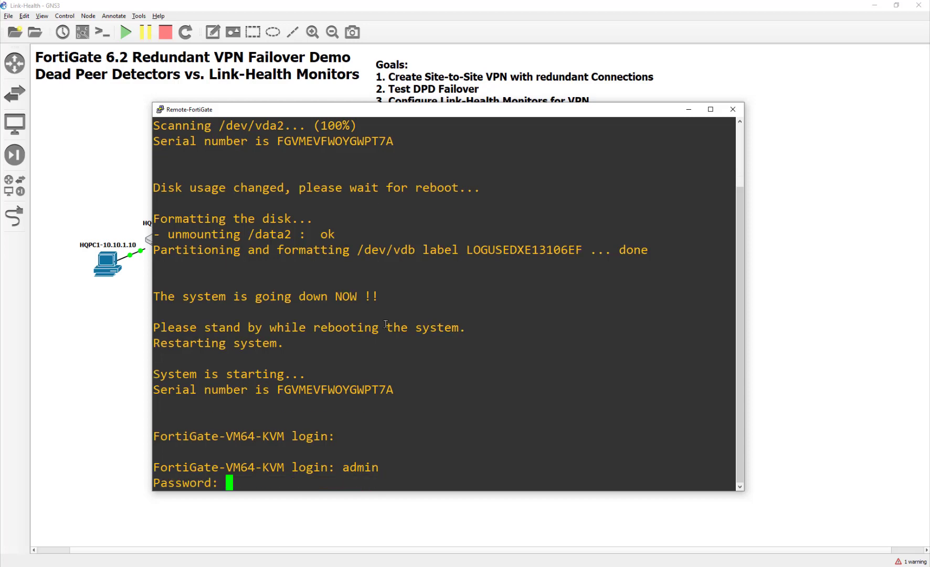
key("Return")
type("********")
key("Return")
type("***")
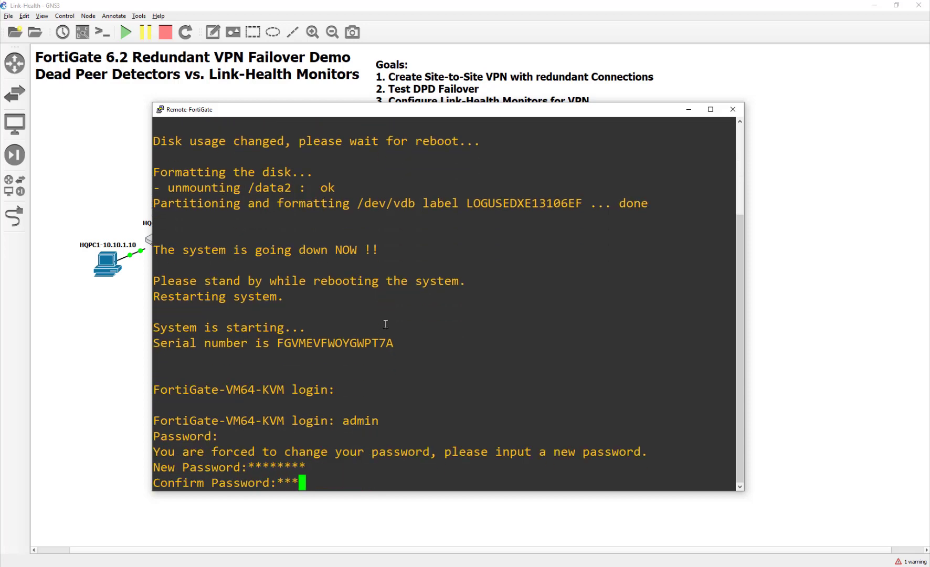
type("*****")
key("Return")
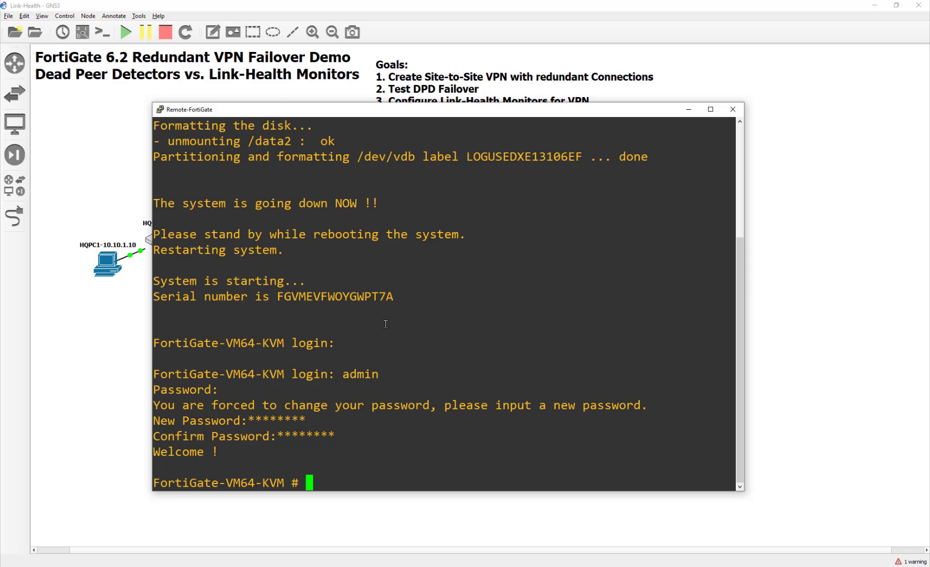
- Set port3 to 10.20.1.254/24 with ping, http, https and ssh access
type("config sys int")
key("Return")
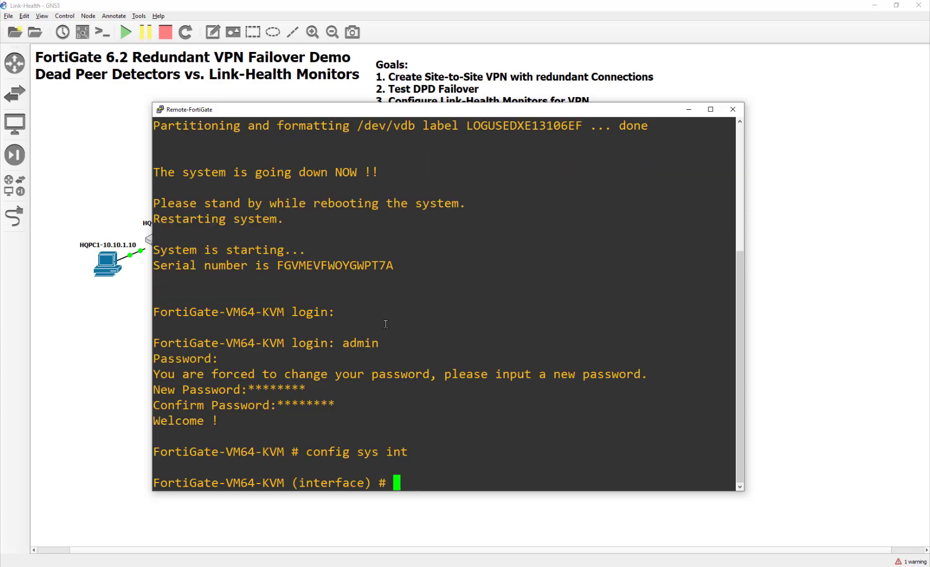
type("edit portr")
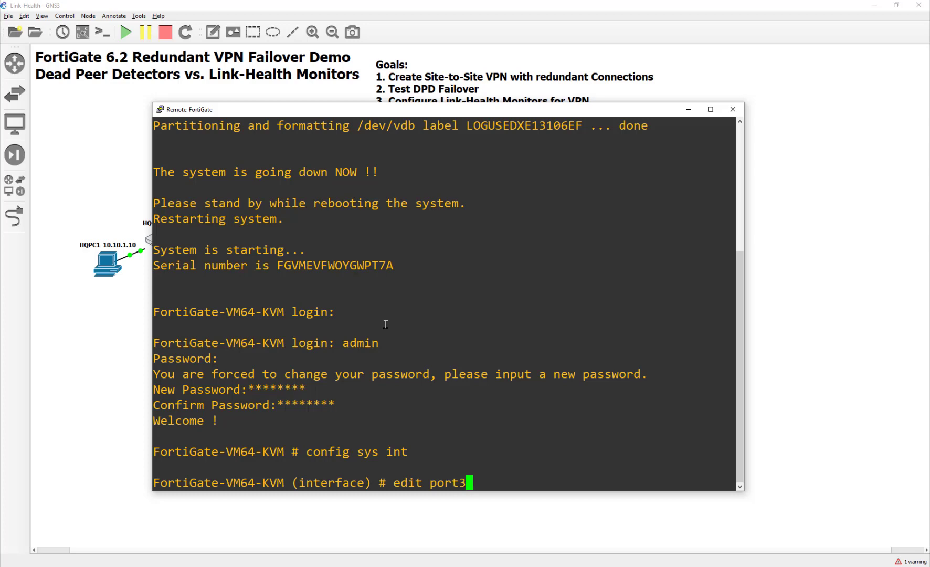
key("Return")
type("set ip 10.")
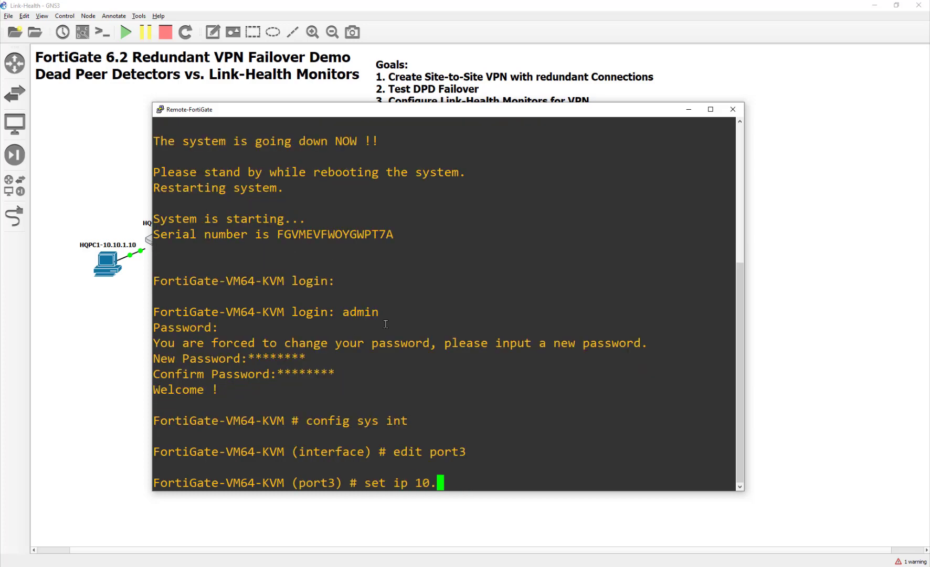
type("20.1.254/24")
key("Return")
type("set a")
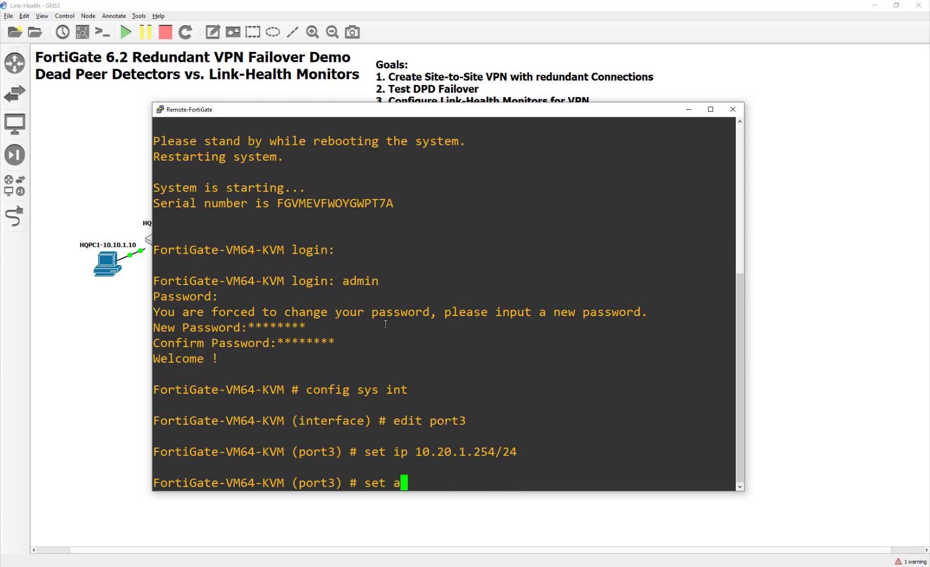
type("llowaccess 10")
key("BackSpace")
key("BackSpace")
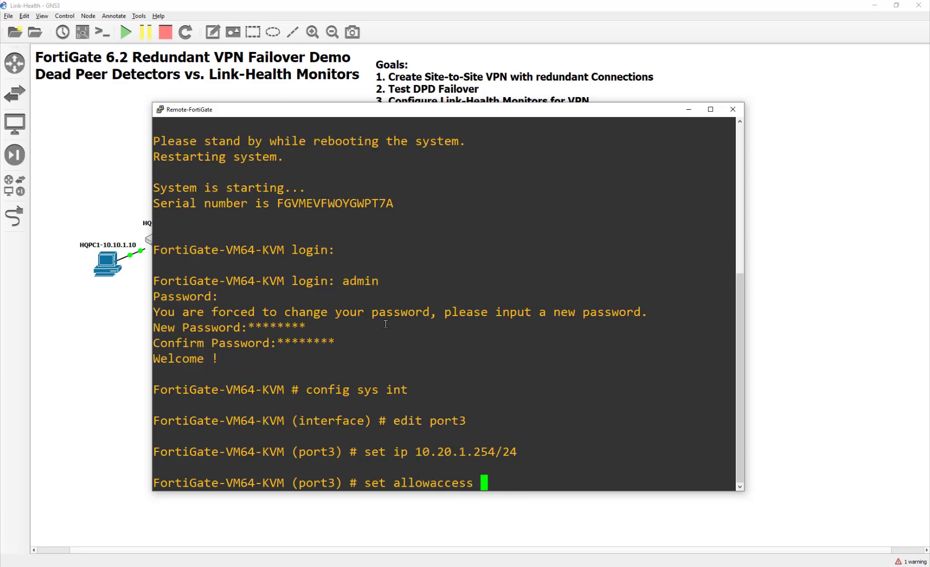
type("ping http  h")
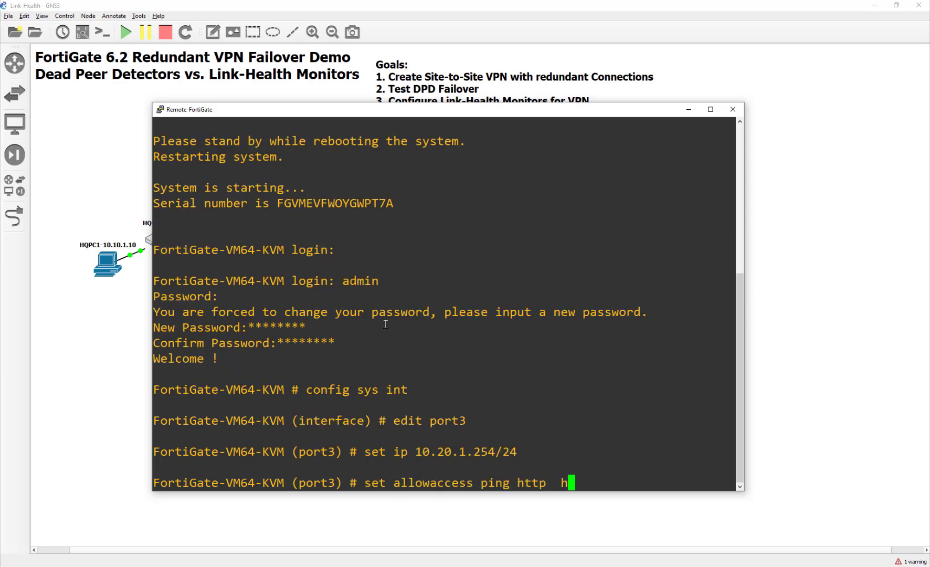
type("ttps ssh")
key("Return")
type("end")
key("Return")
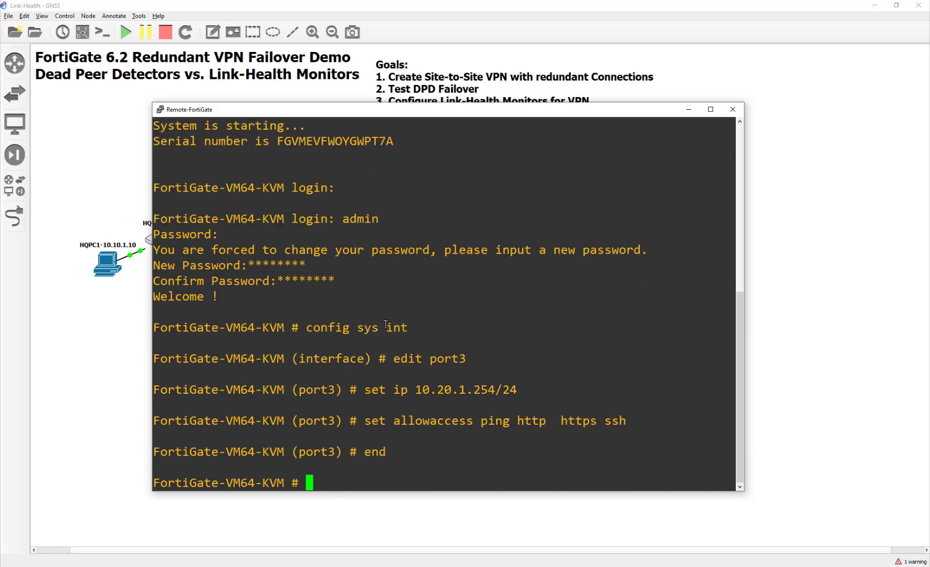
- Ping 10.20.1.10 with 0% loss, then move Remote-FortiGate and Remote-PC closer together
type("exe ping 1")
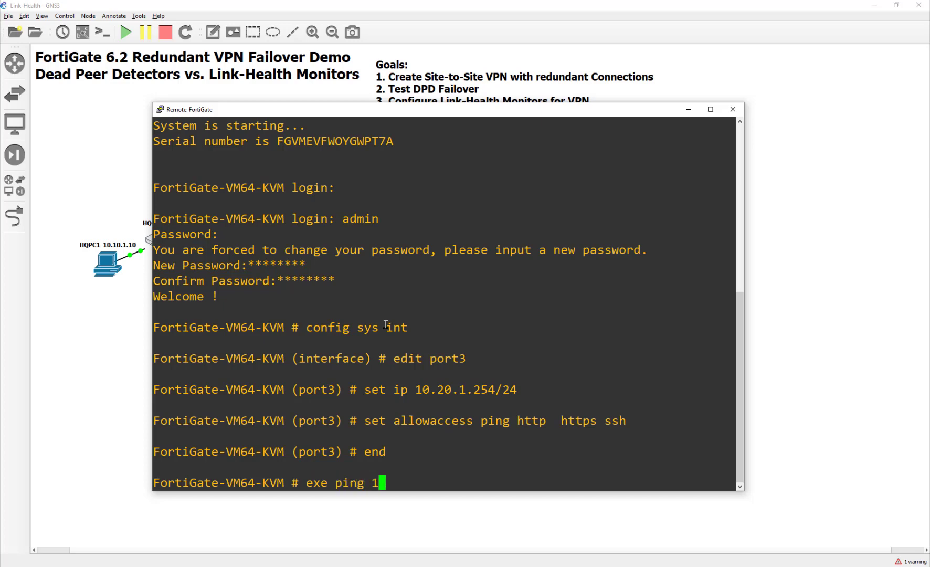
type("0.20.1.10")
key("Return")
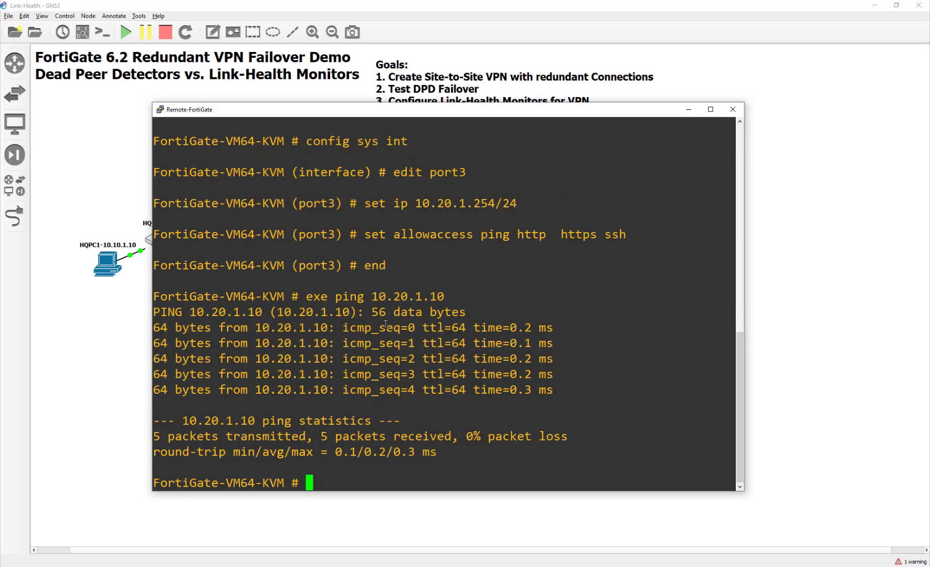
left_click(733, 109)
left_click_drag(466, 251, 401, 234)
left_click_drag(563, 269, 456, 251)
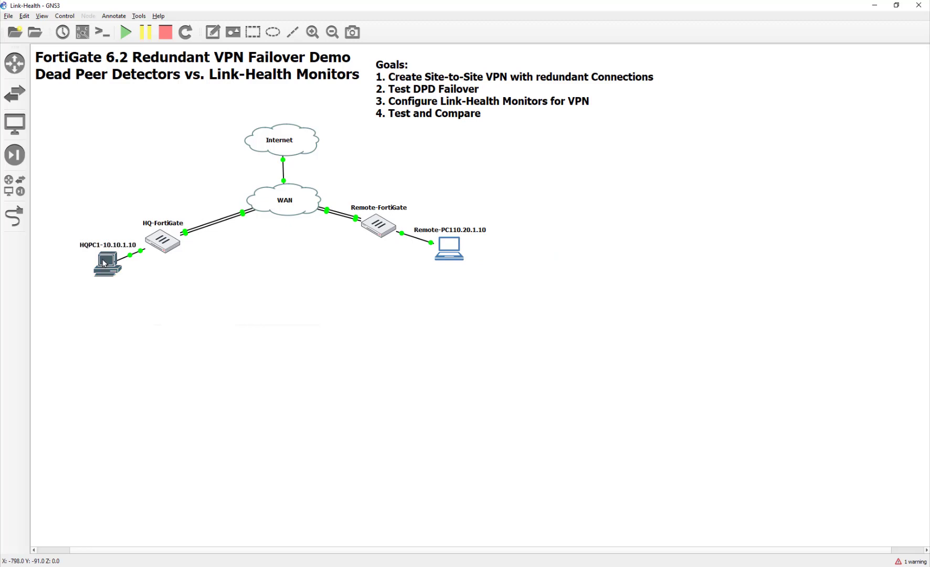
- Load the FortiGate web page at 10.10.1.254 in the HQ PC's browser
left_click_drag(106, 262, 105, 263)
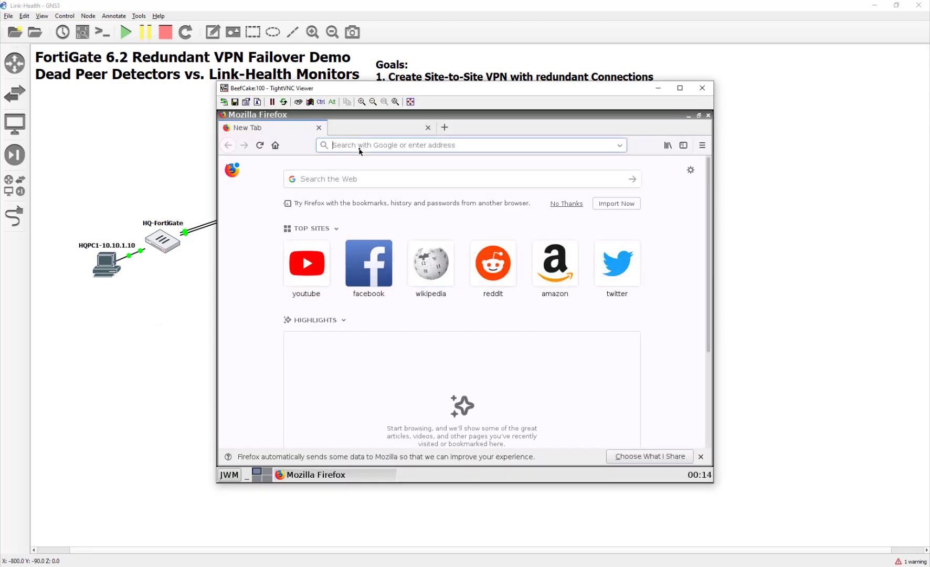
type("10.10.")
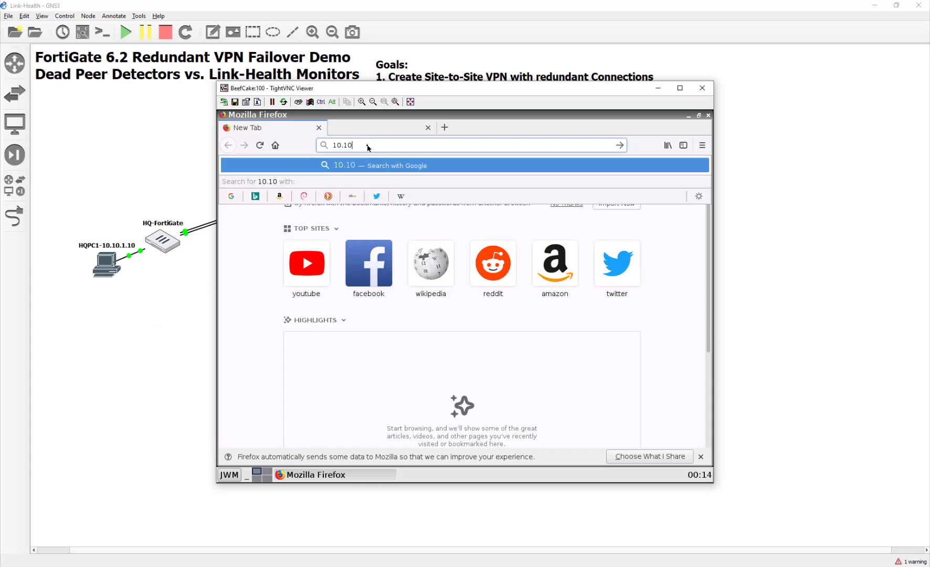
type("254")
key("Return")
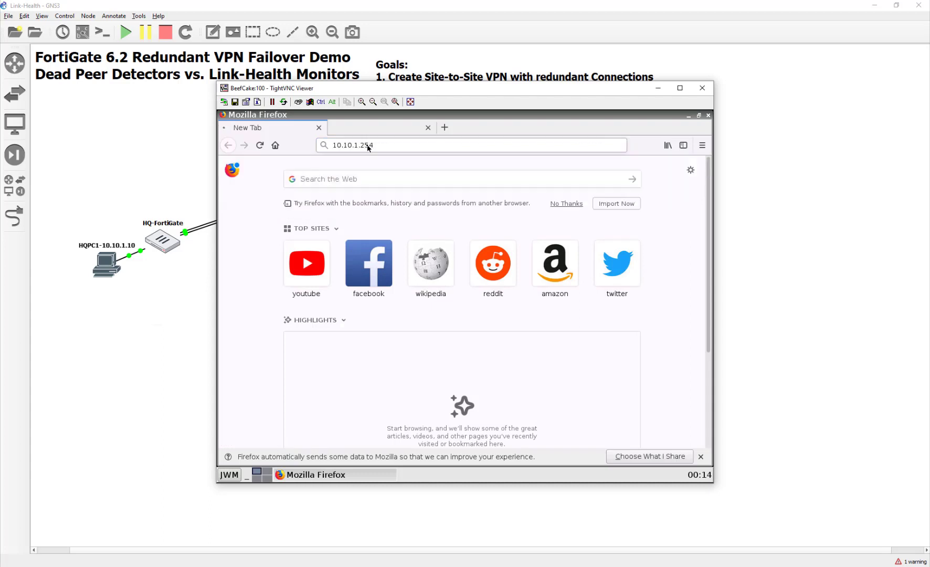
- Log in as admin with the account password, retrying after the first attempt fails
type("admi")
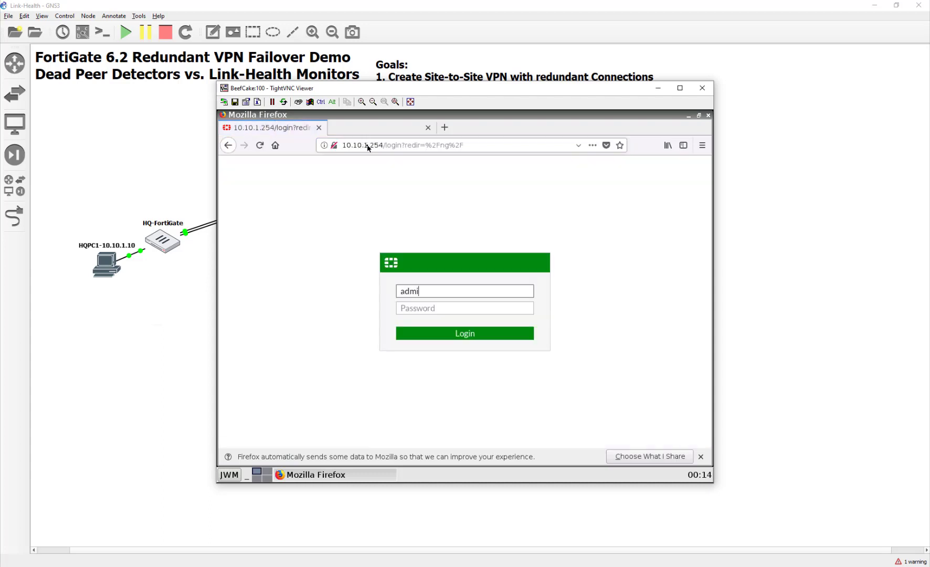
type("n")
key("Tab")
type("fortinet")
key("Return")
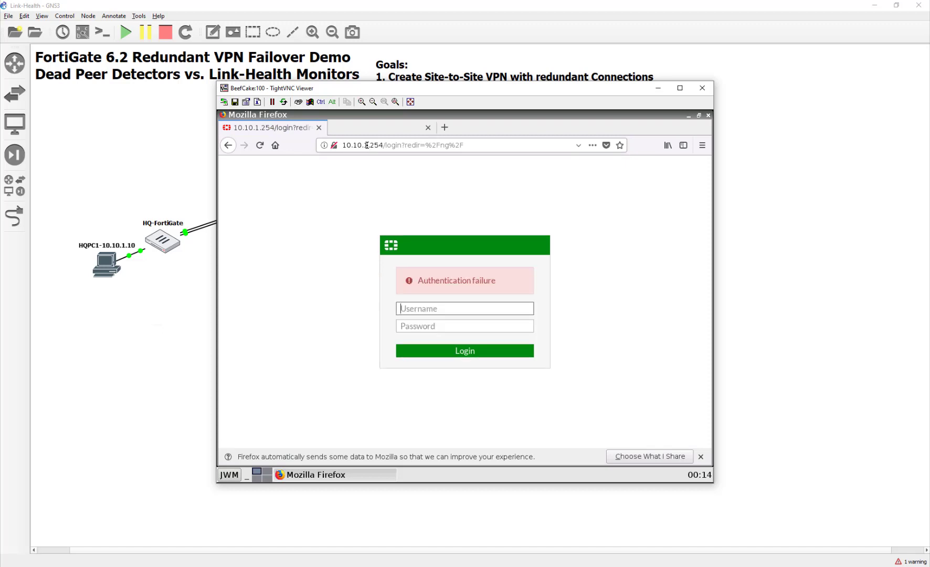
type("admin")
key("Tab")
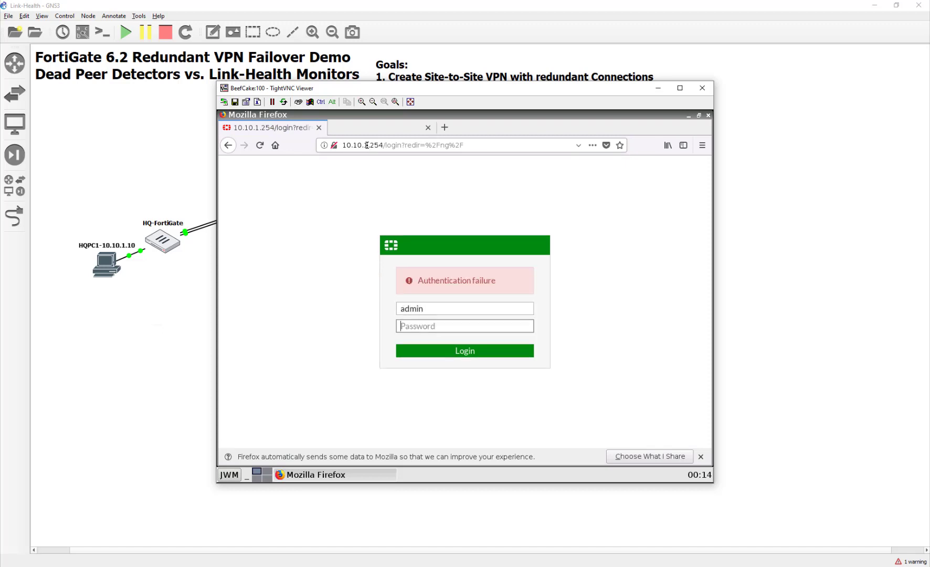
type("fortinet")
key("Return")
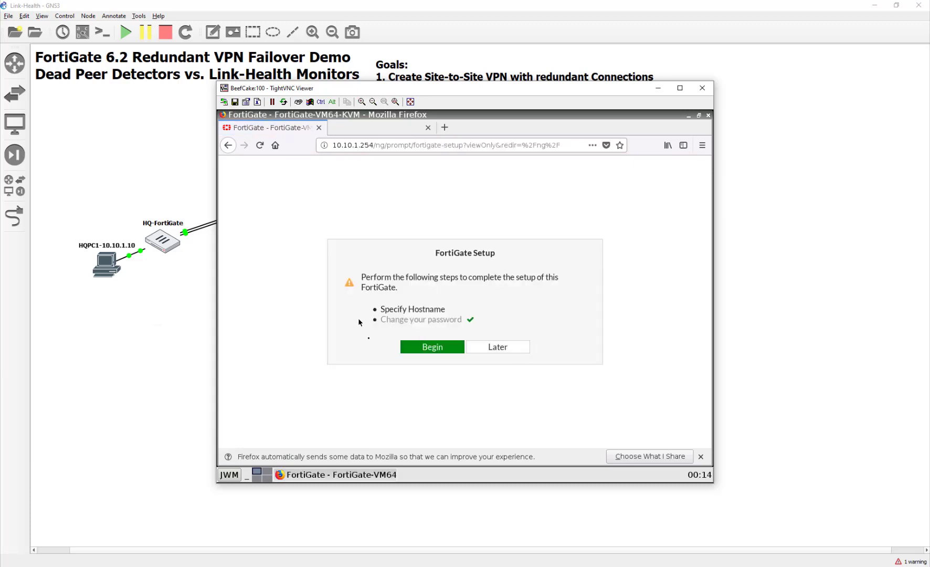
- Set the FortiGate hostname to HQ-FortiGate in the guided setup
left_click(458, 349)
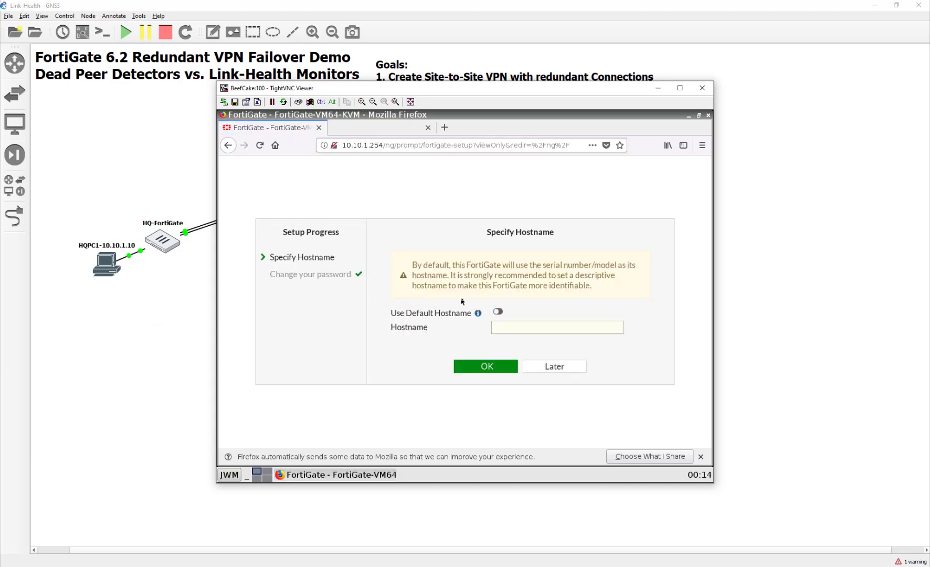
left_click(510, 328)
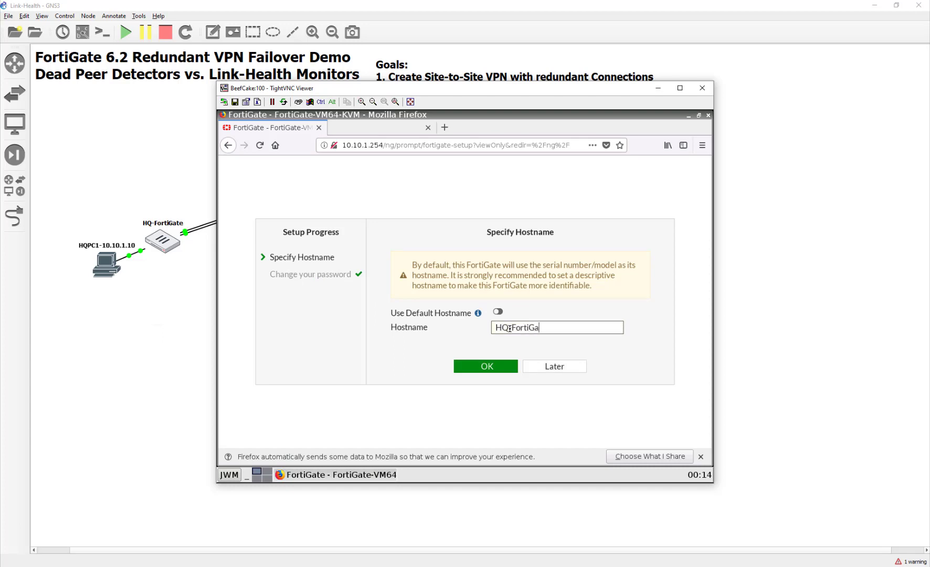
left_click(487, 366)
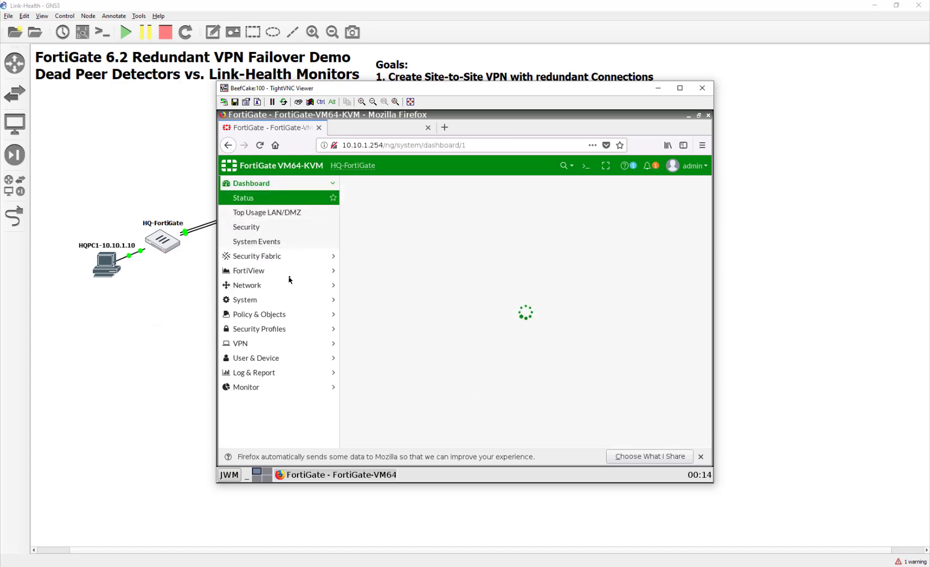
- Navigate to the Network > Interfaces list
left_click(278, 285)
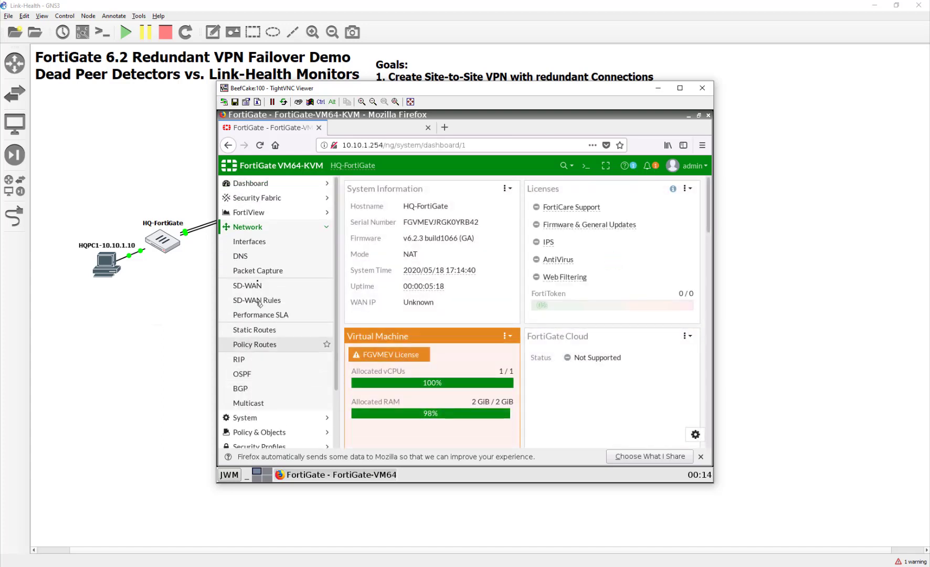
left_click(263, 255)
left_click(263, 243)
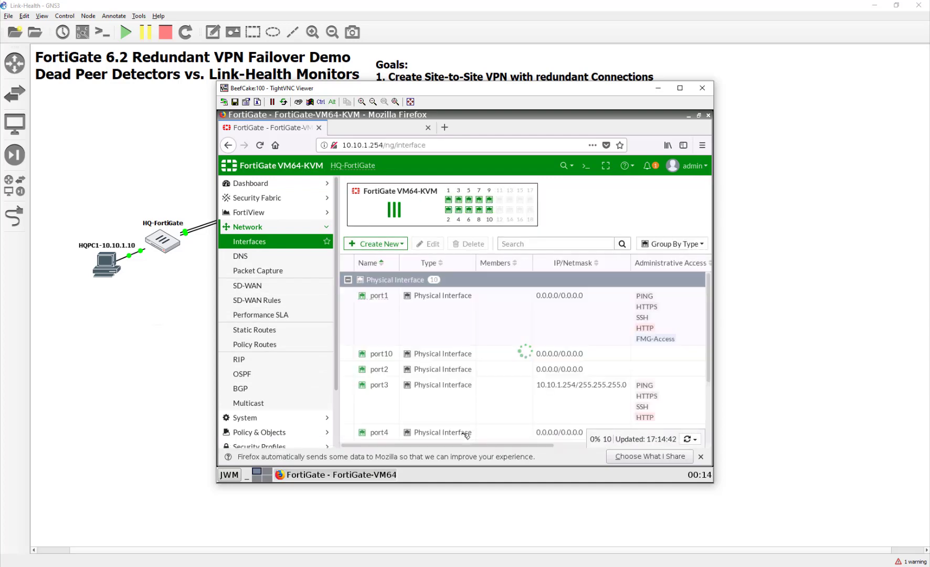
- Edit port1 with alias WAN1 and manual address 10.200.1.1/24, and save it
double_click(439, 323)
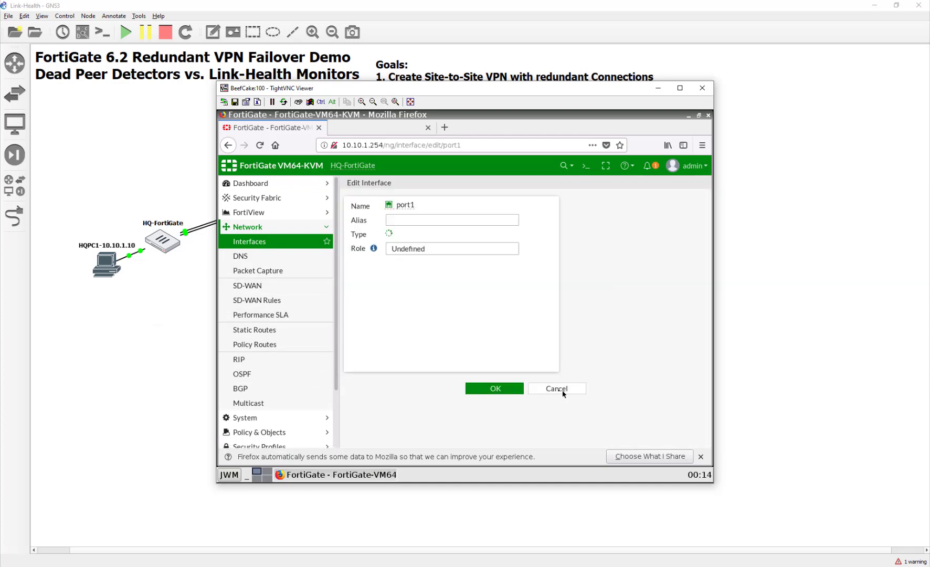
left_click(430, 219)
left_click_drag(504, 92, 489, 256)
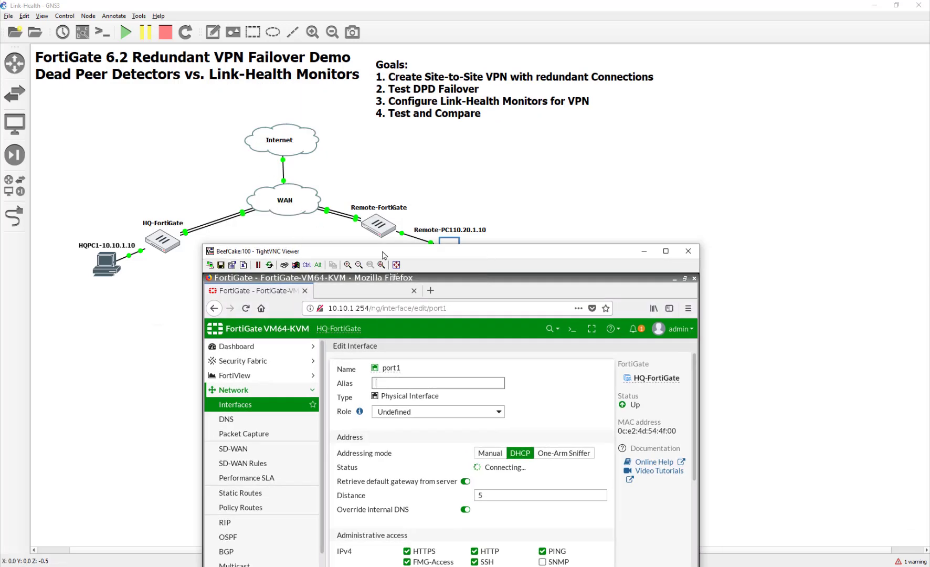
left_click_drag(385, 254, 370, 119)
left_click(422, 250)
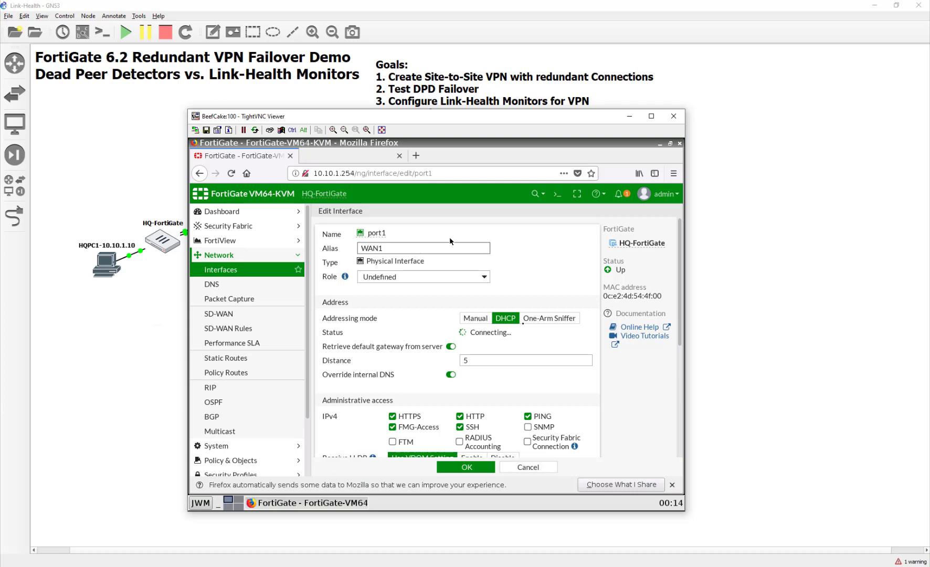
left_click(475, 318)
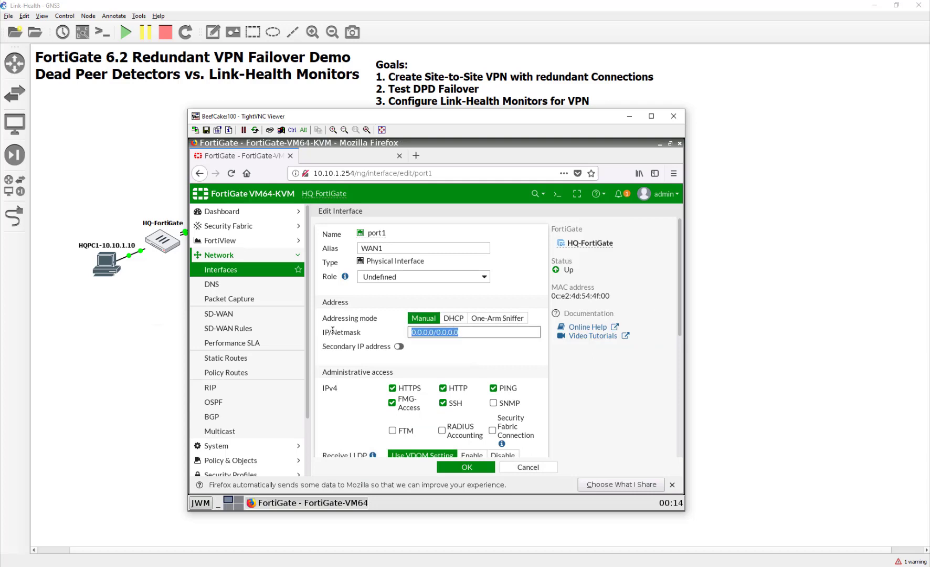
type("10.200.1.1")
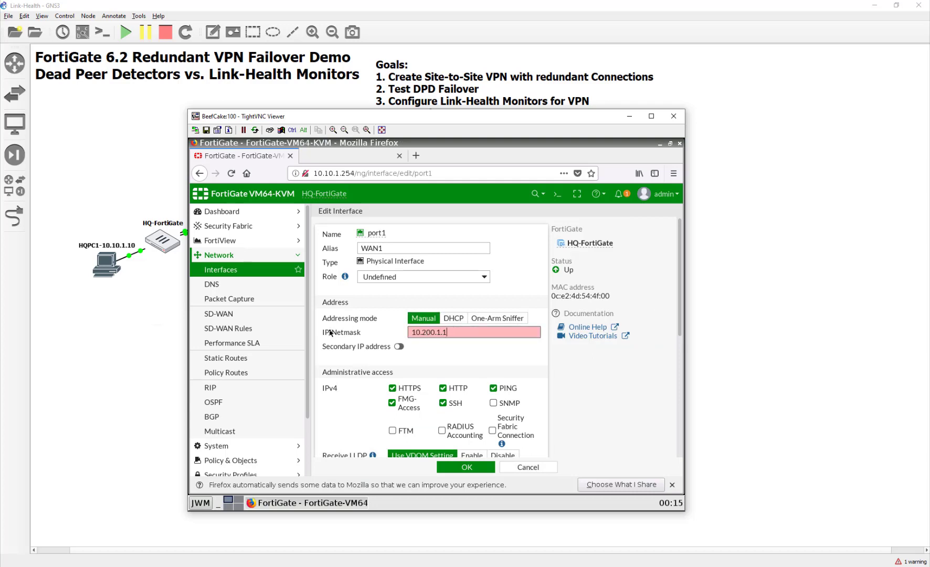
type("/24")
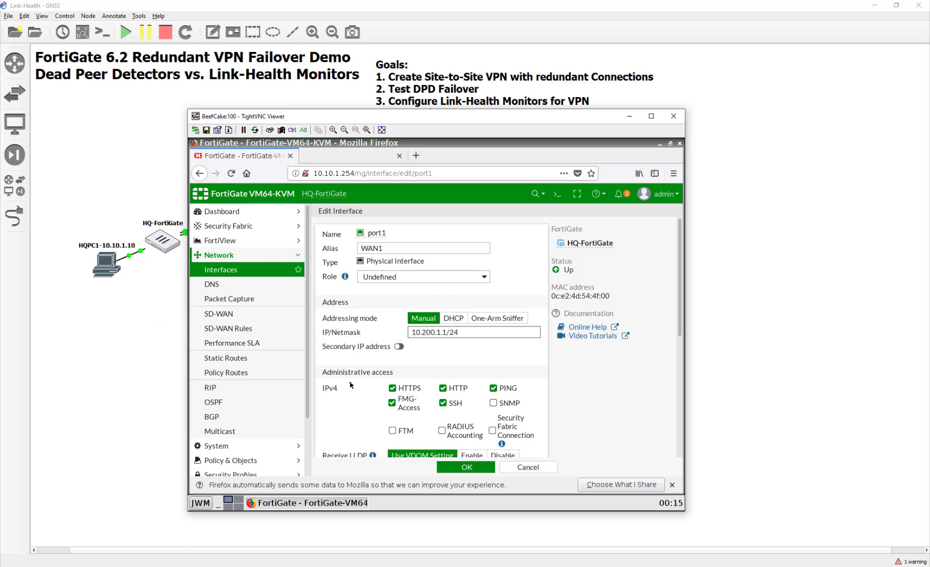
scroll(351, 384, "down", 2)
left_click(457, 467)
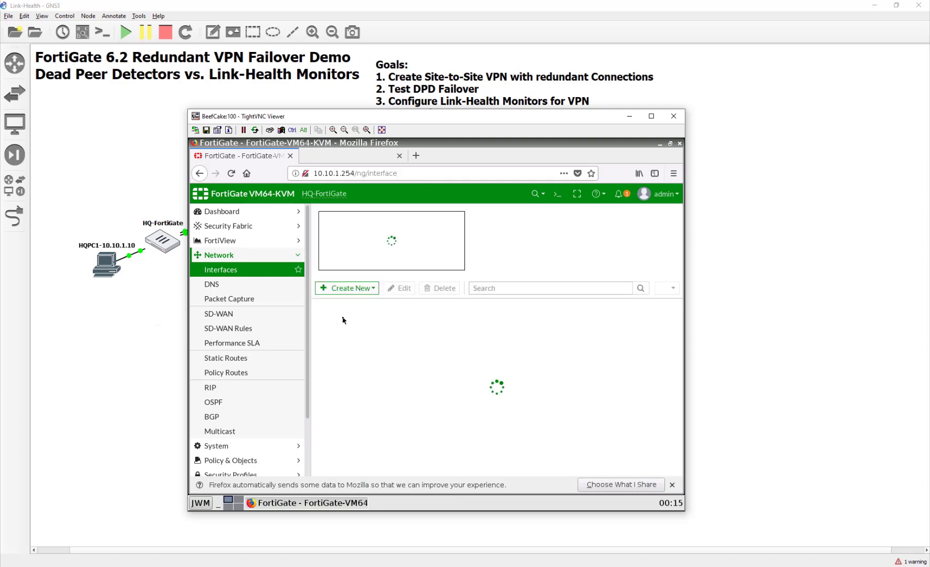
double_click(353, 339)
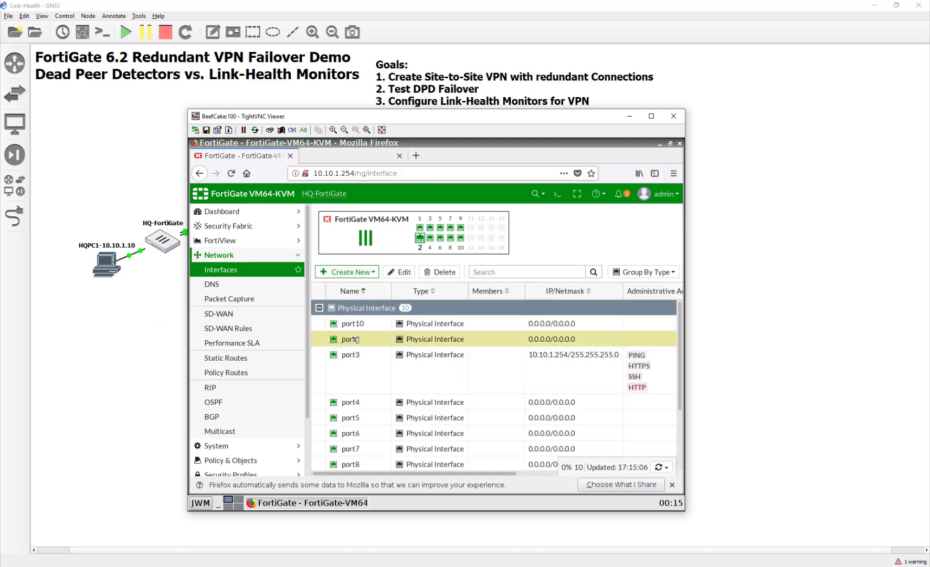
- Configure port2 as WAN2 at 10.200.2.1/24 with PING and HTTPS allowed
left_click(399, 248)
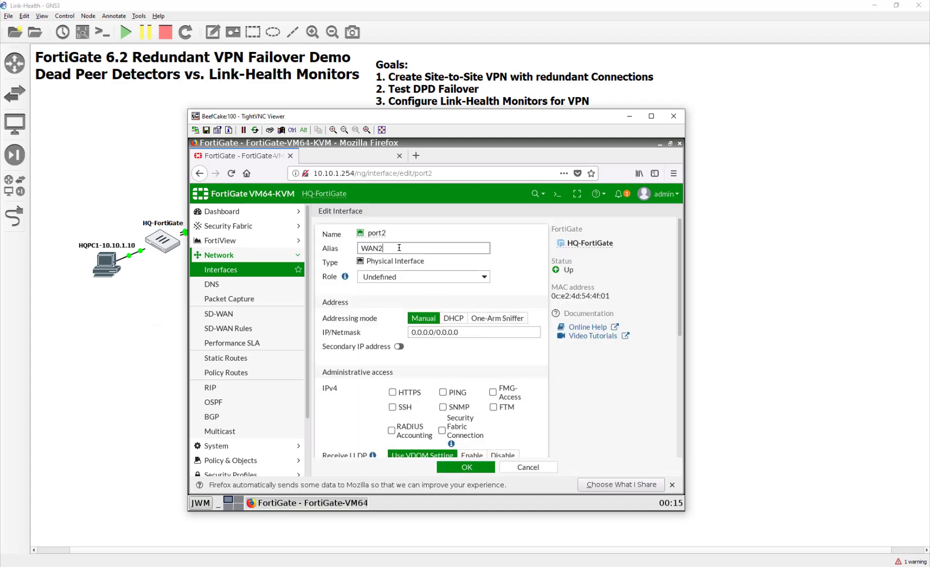
left_click_drag(475, 333, 401, 333)
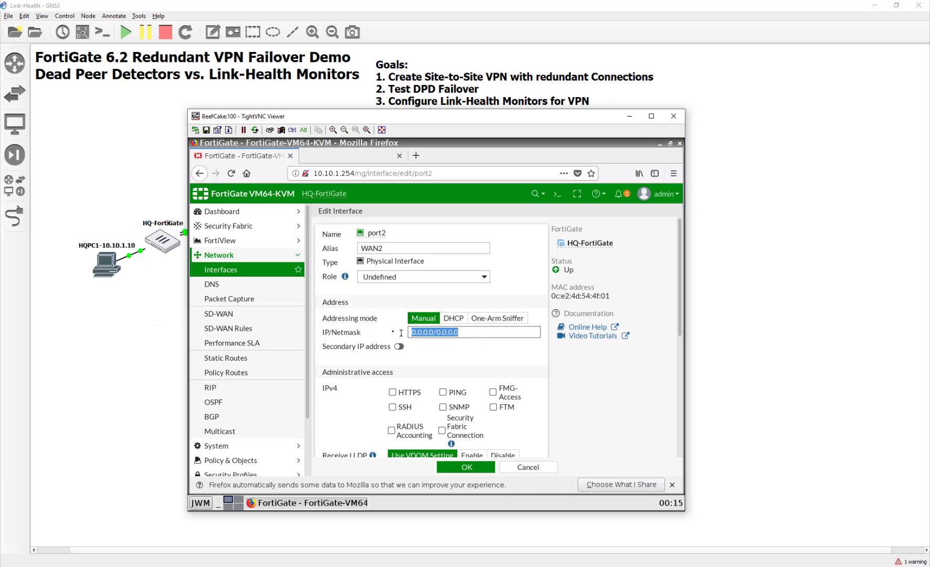
type("10.200")
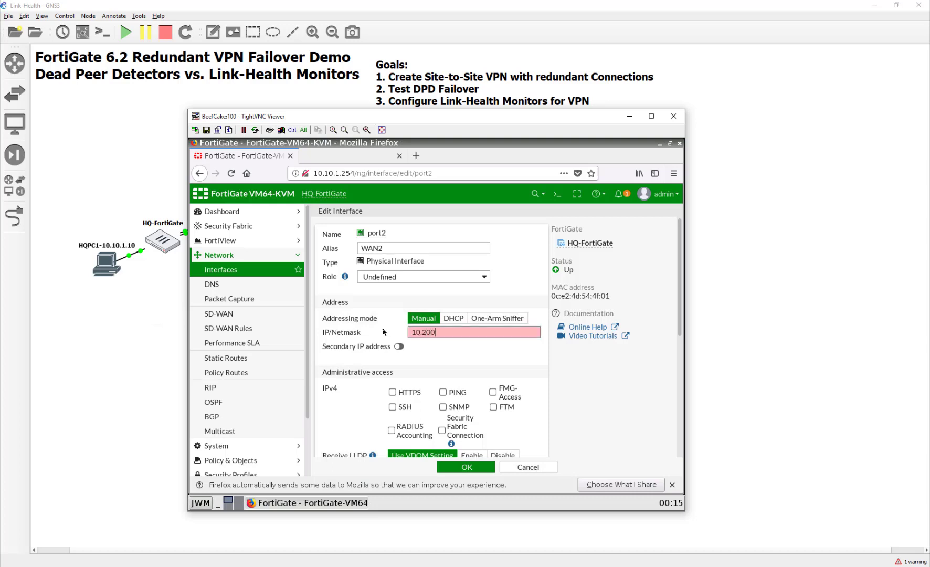
type(".2.1/24")
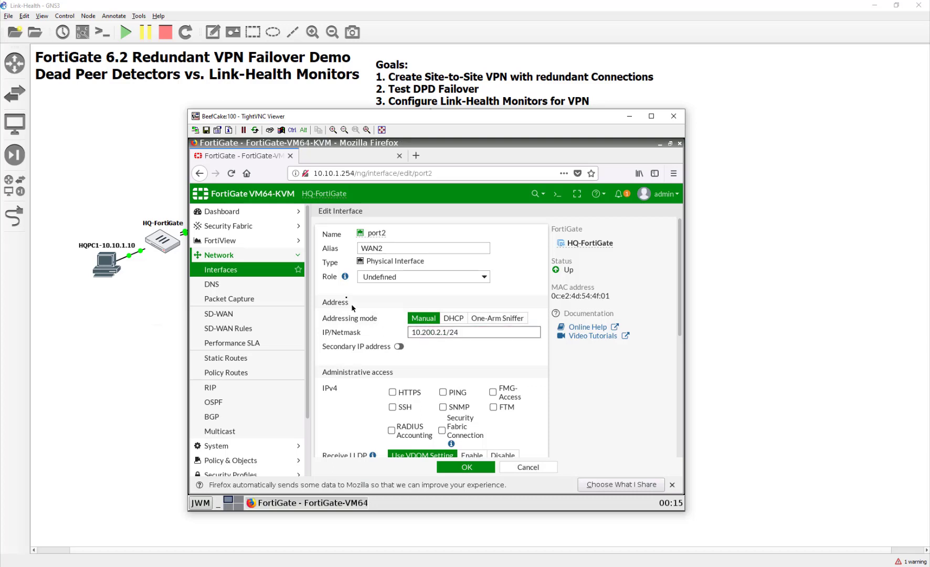
left_click(443, 392)
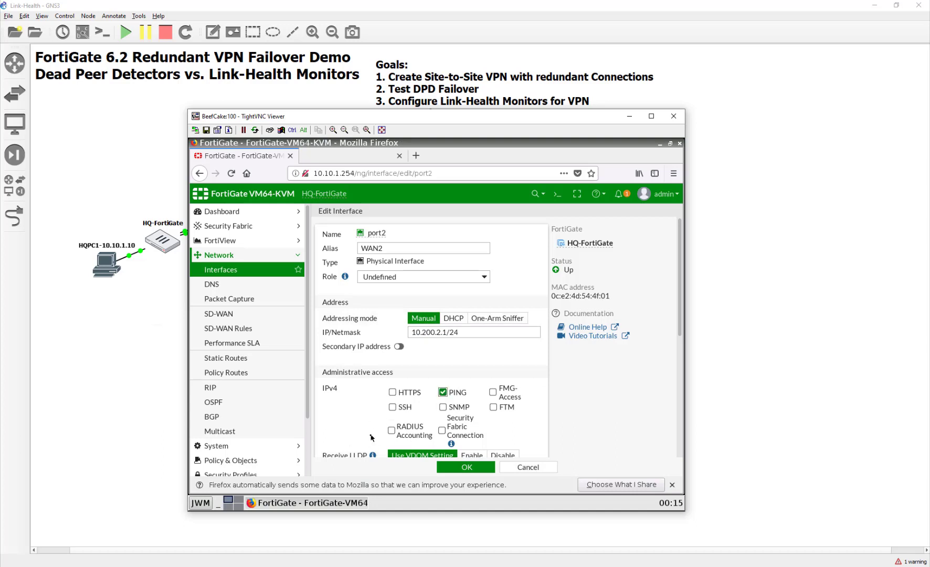
scroll(371, 436, "down", 1)
left_click(392, 366)
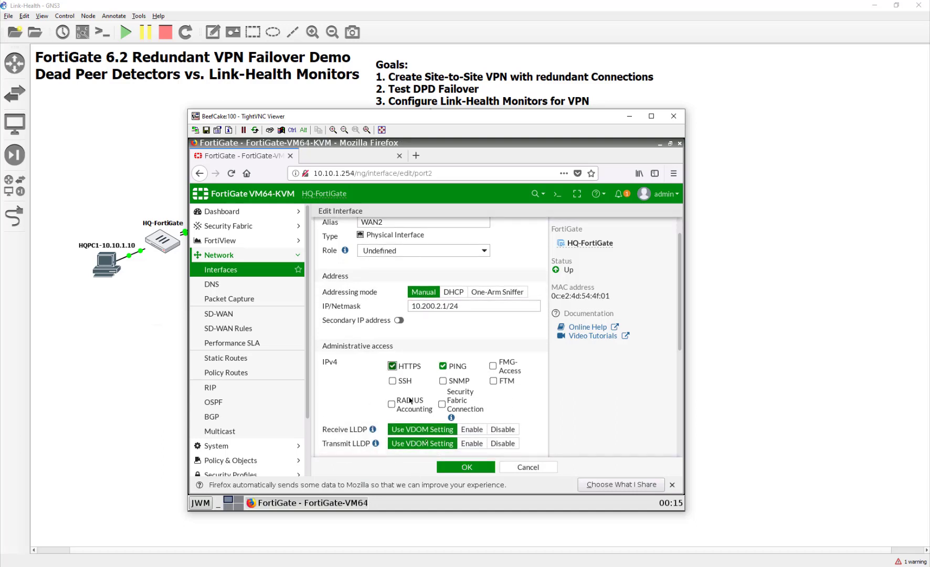
left_click(475, 468)
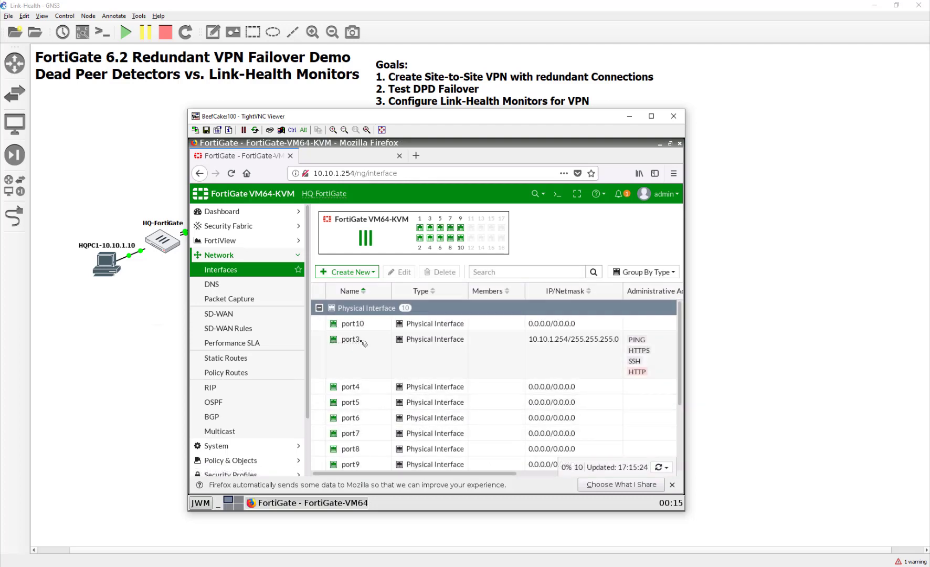
- Give port3 the alias LAN and save it
double_click(361, 343)
left_click(372, 249)
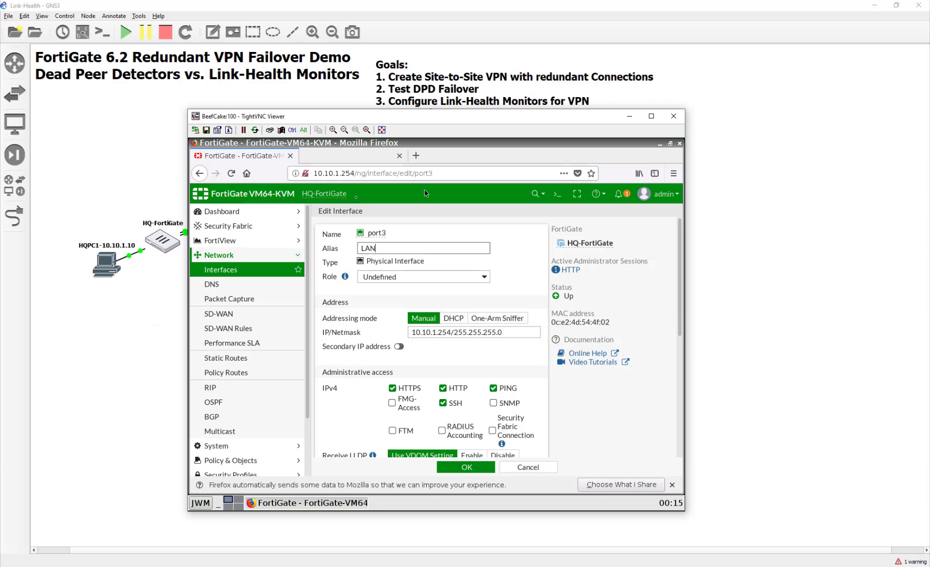
left_click(466, 467)
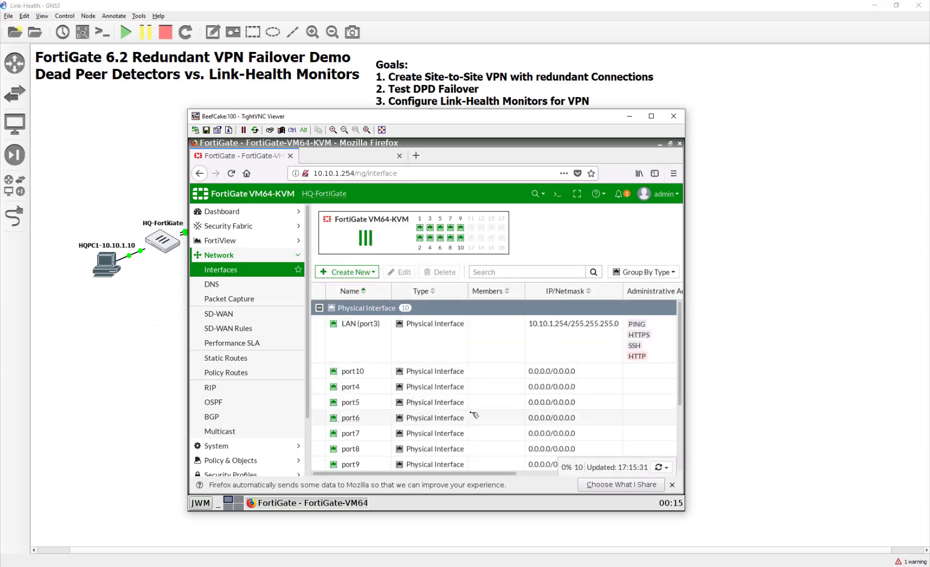
scroll(477, 399, "down", 5)
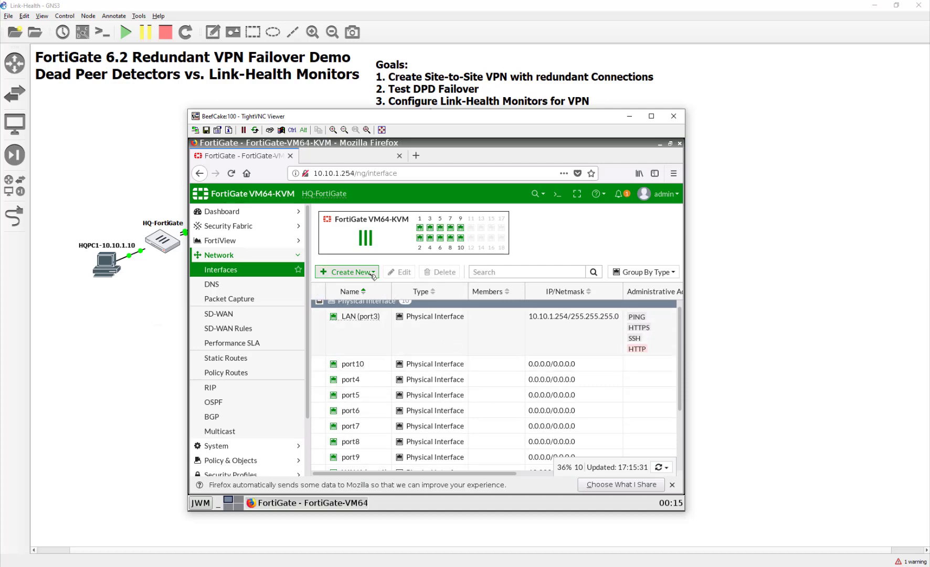
- Create the zone WANZone with members WAN1 (port1) and WAN2 (port2)
left_click(672, 486)
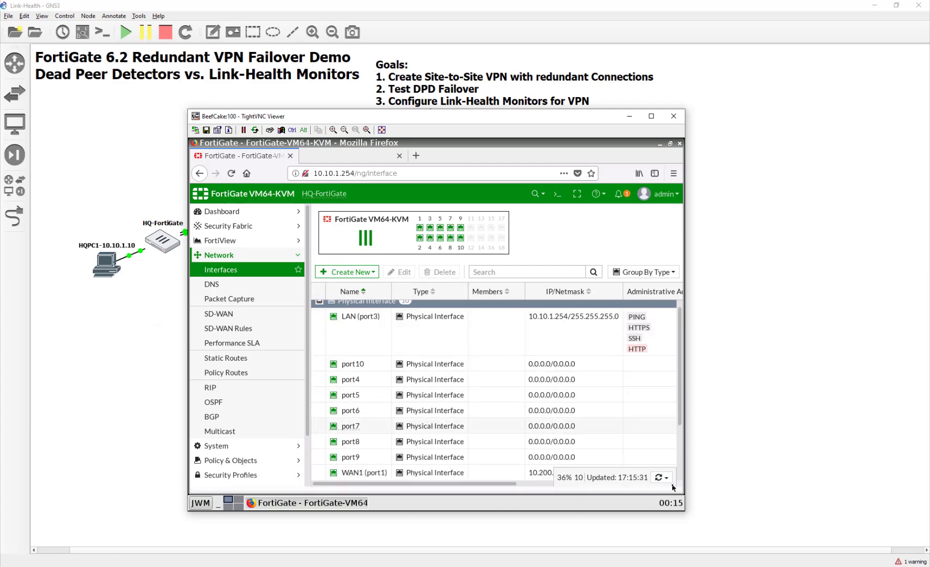
left_click(347, 271)
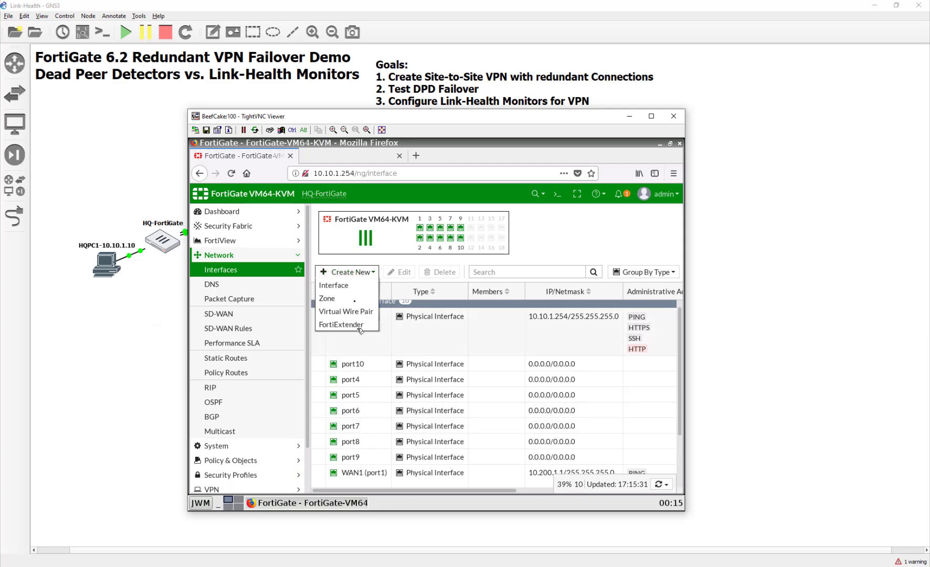
left_click(353, 299)
left_click(433, 234)
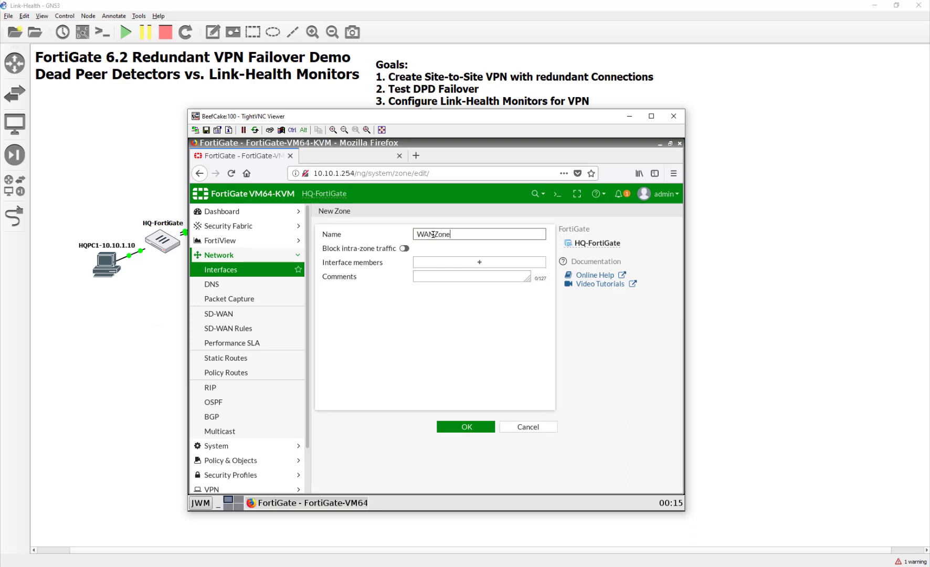
left_click(450, 264)
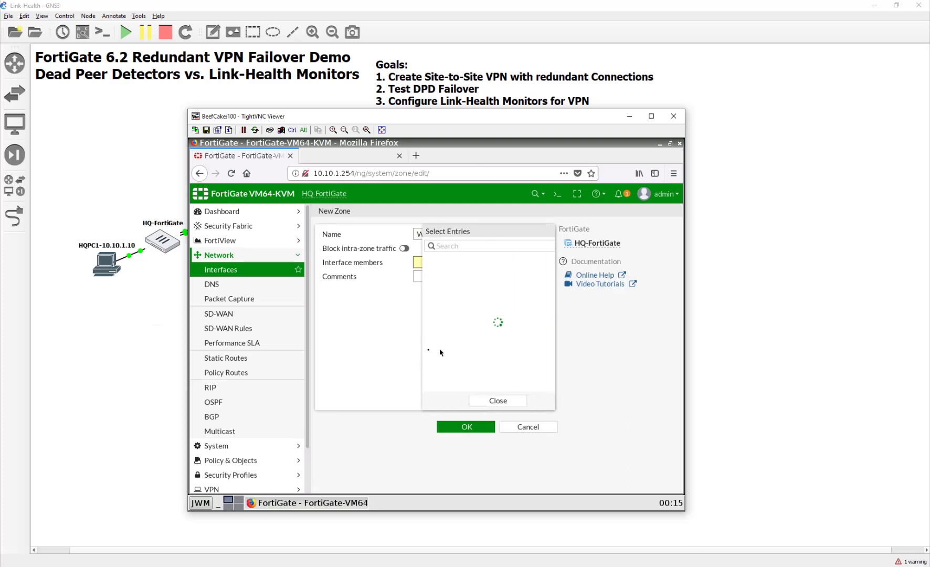
left_click(466, 273)
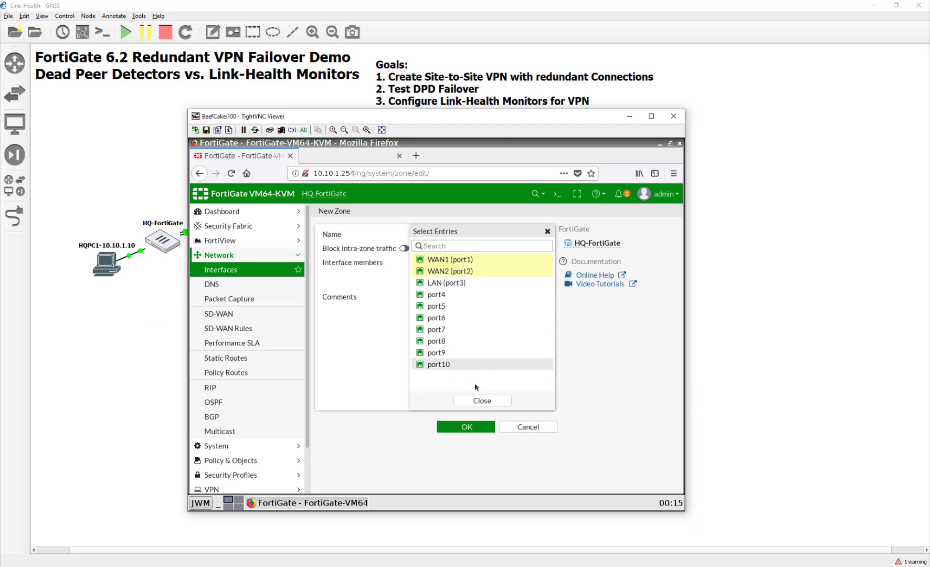
left_click(481, 401)
left_click(462, 431)
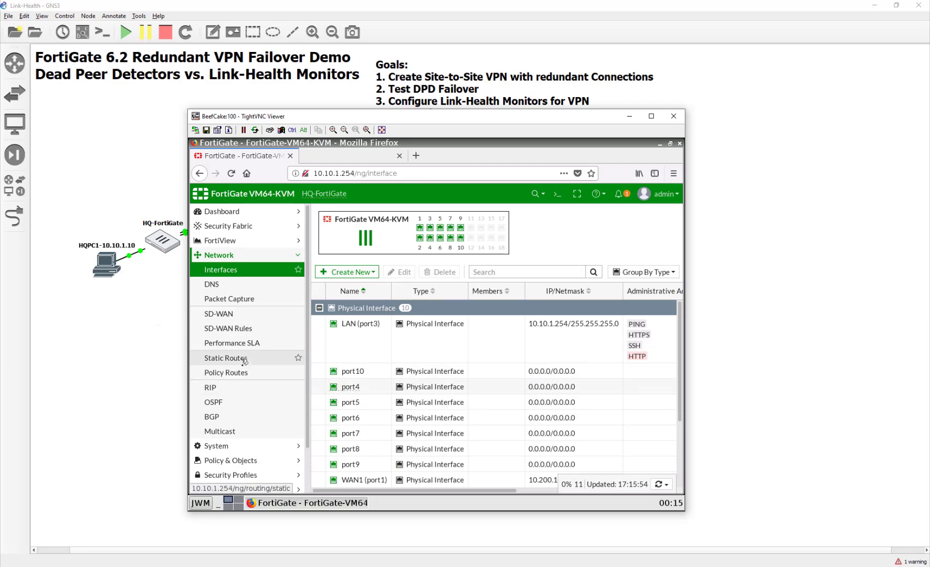
- Add a default static route via gateway 10.200.1.254 out WAN1 (port1)
left_click(226, 357)
left_click(344, 213)
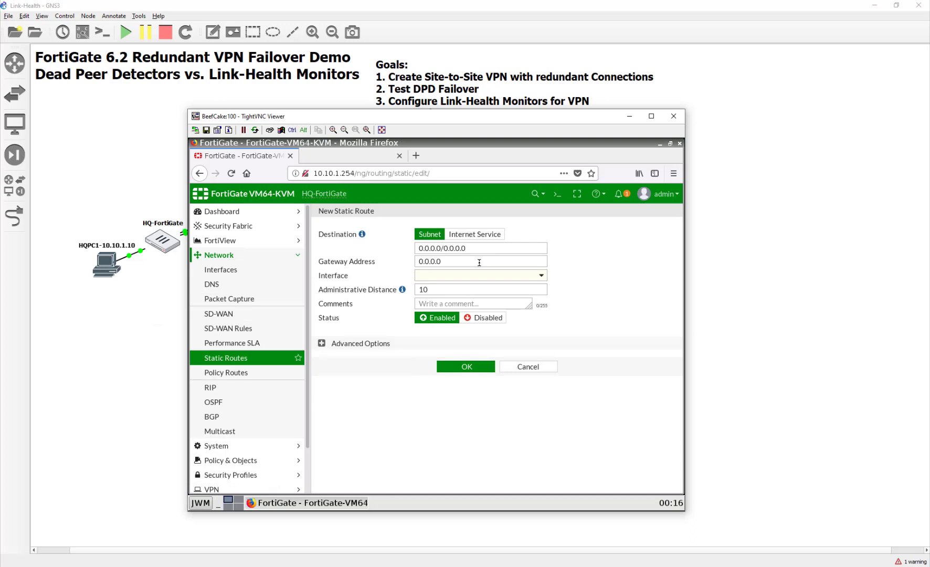
left_click_drag(479, 261, 384, 259)
type("10")
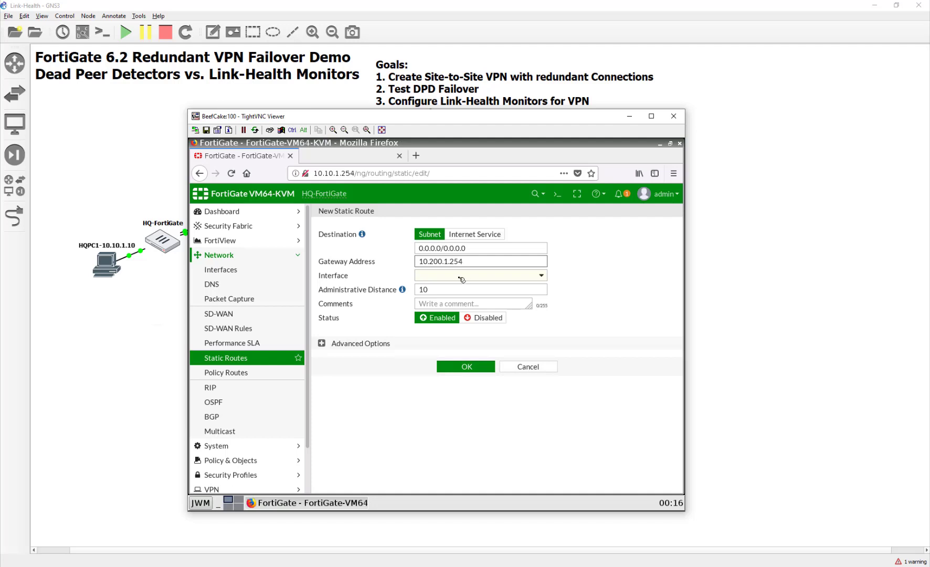
left_click(459, 278)
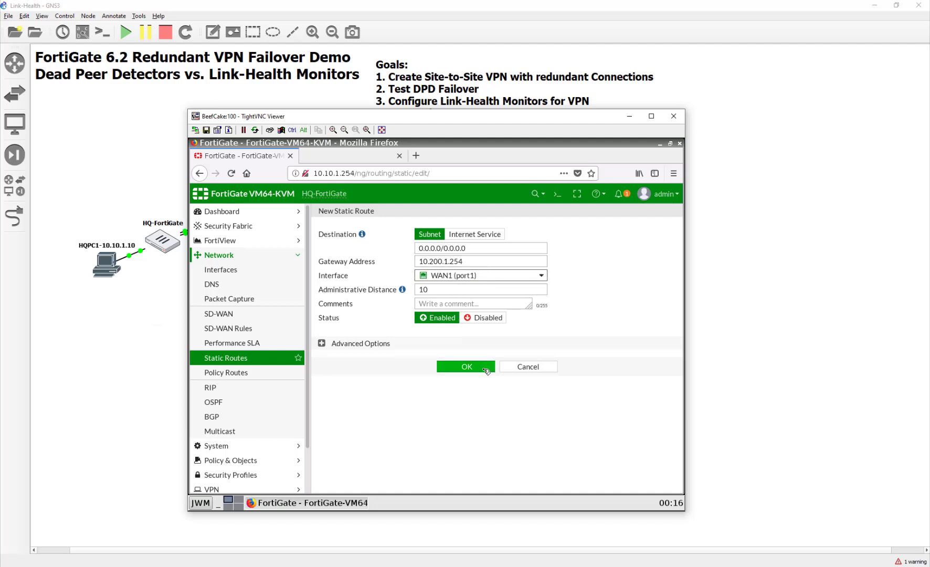
left_click(466, 367)
- Add a second default route via 10.200.2.254 out WAN2 (port2), then review the IPv4 group
left_click(338, 216)
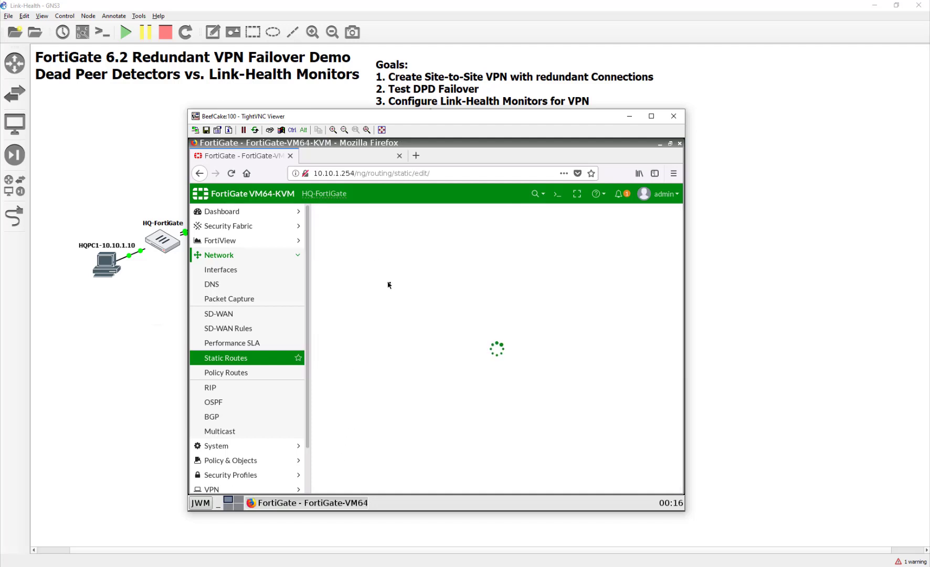
left_click_drag(457, 261, 392, 262)
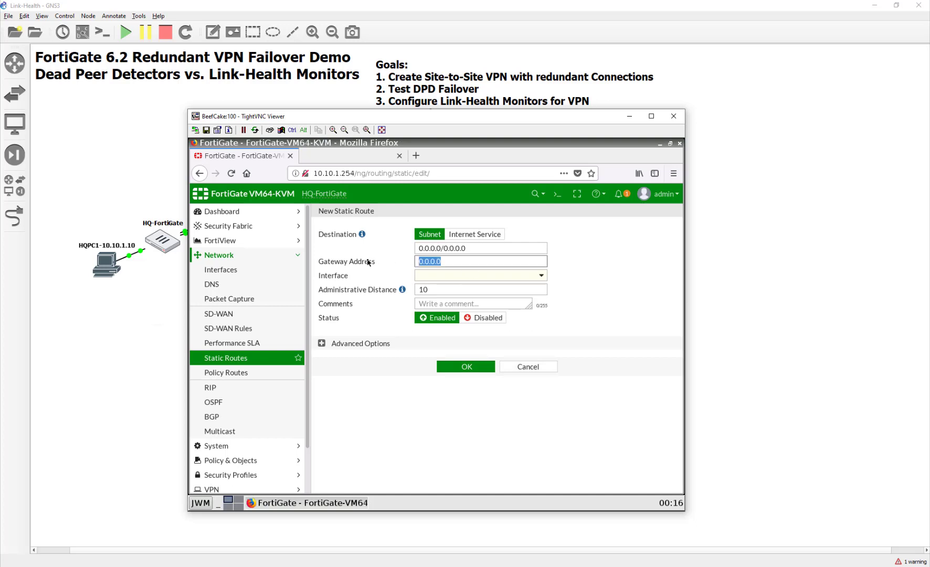
type("10")
left_click(583, 286)
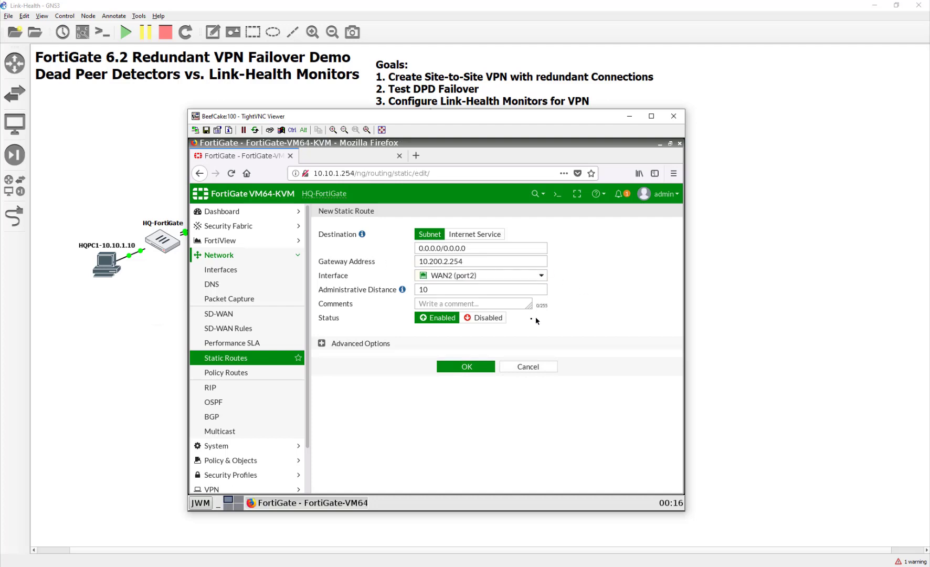
left_click(468, 367)
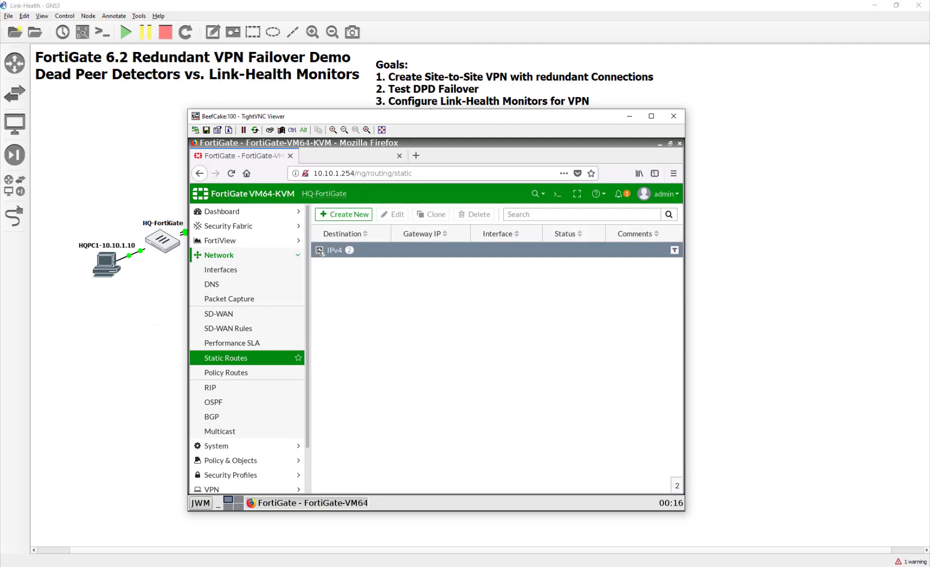
left_click(320, 250)
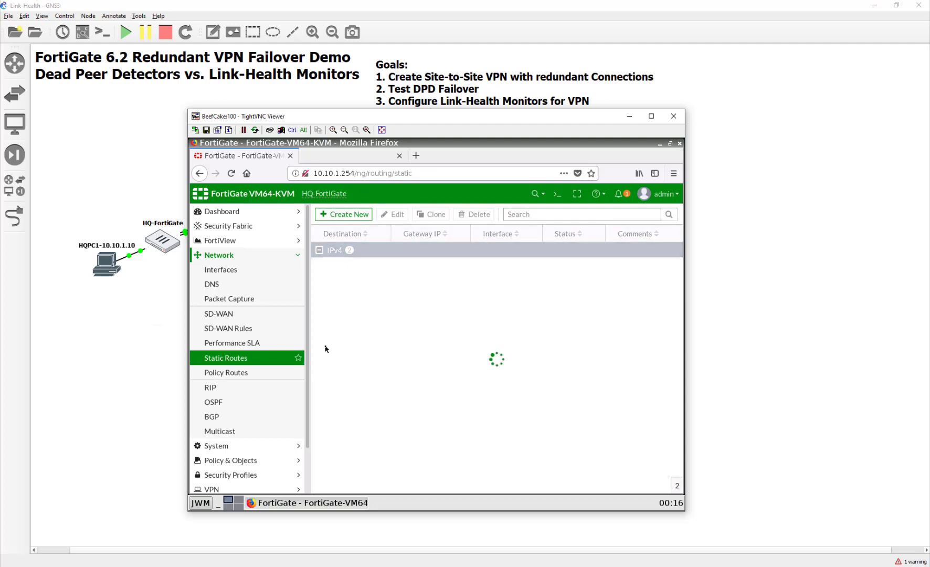
left_click(322, 254)
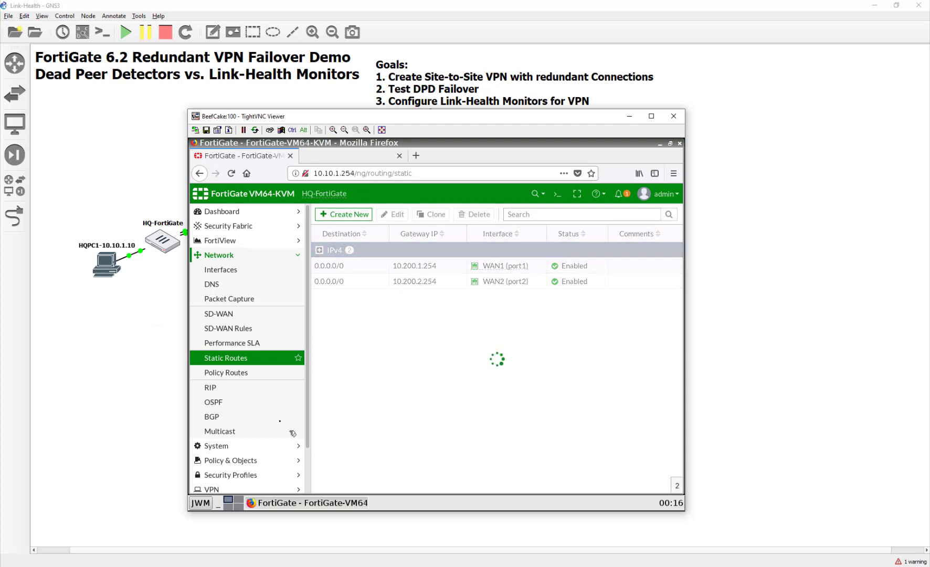
- Start a new IPv4 policy named Internet from LAN (port3) to WANZone
scroll(278, 231, "down", 2)
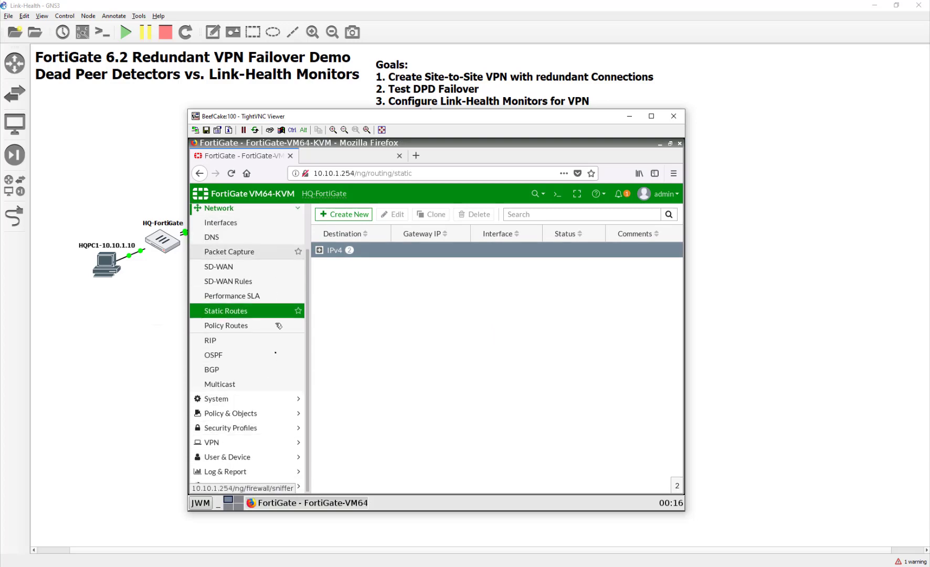
left_click(256, 413)
left_click(254, 253)
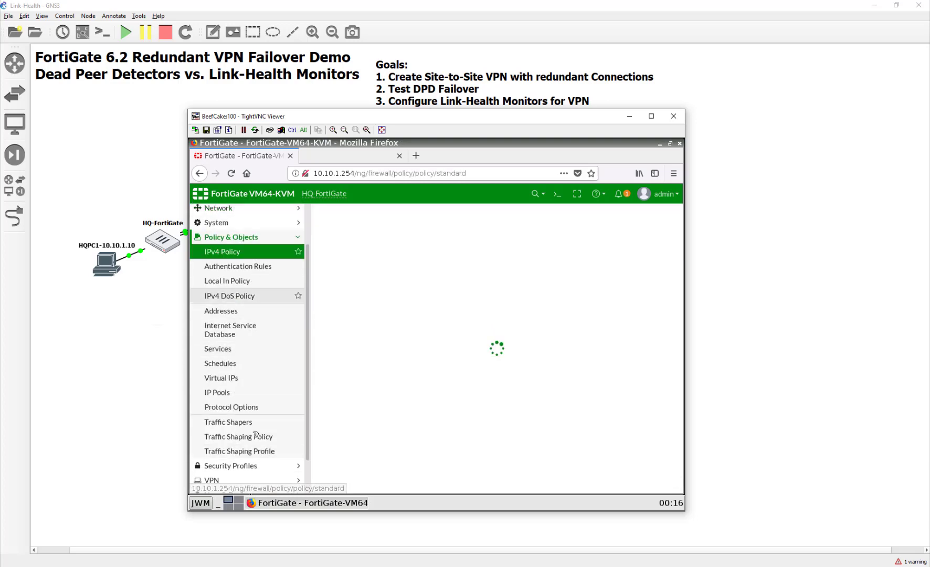
left_click(356, 220)
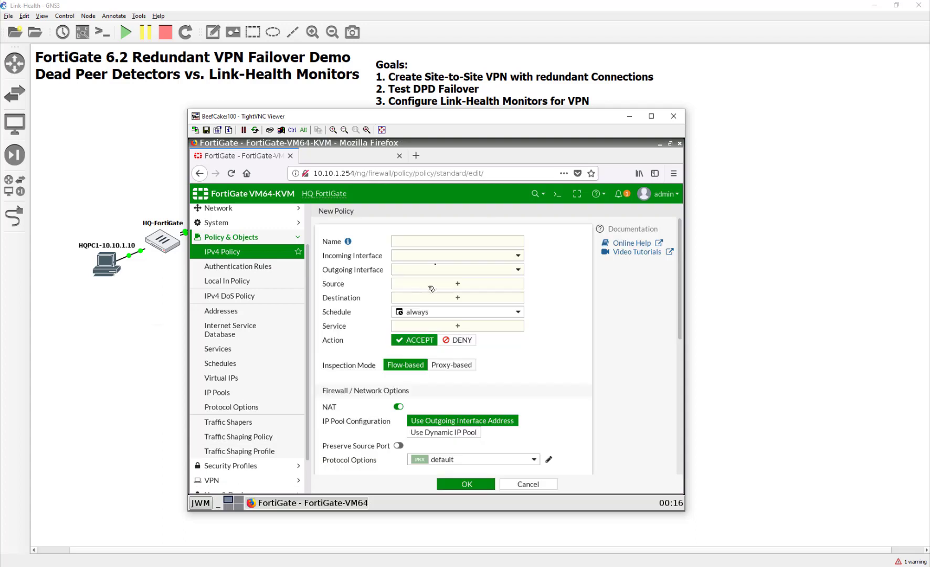
left_click(433, 241)
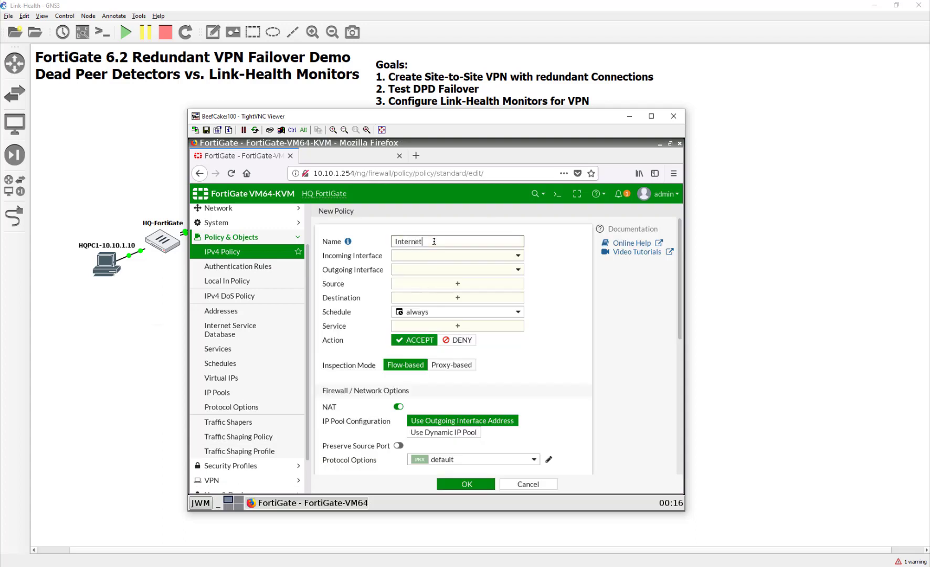
key("Tab")
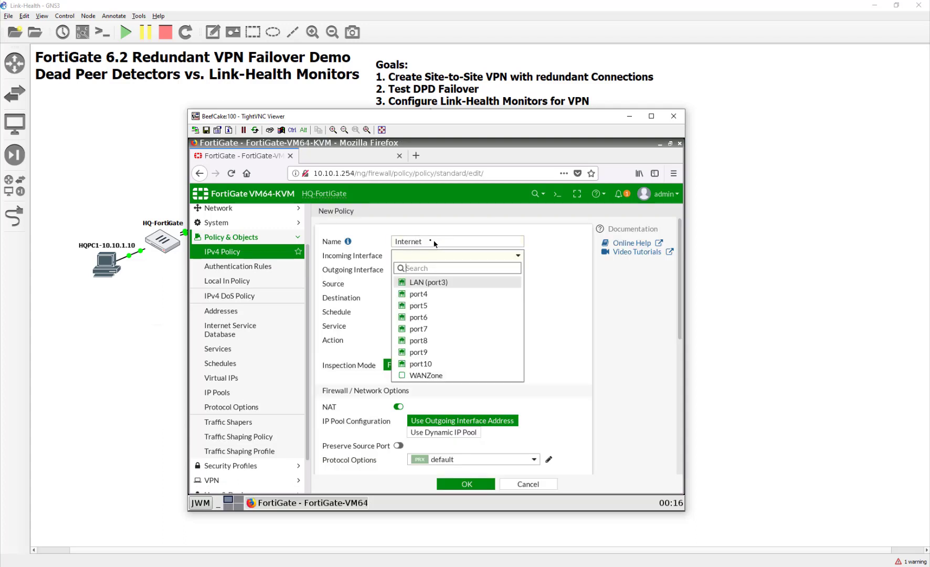
left_click(454, 284)
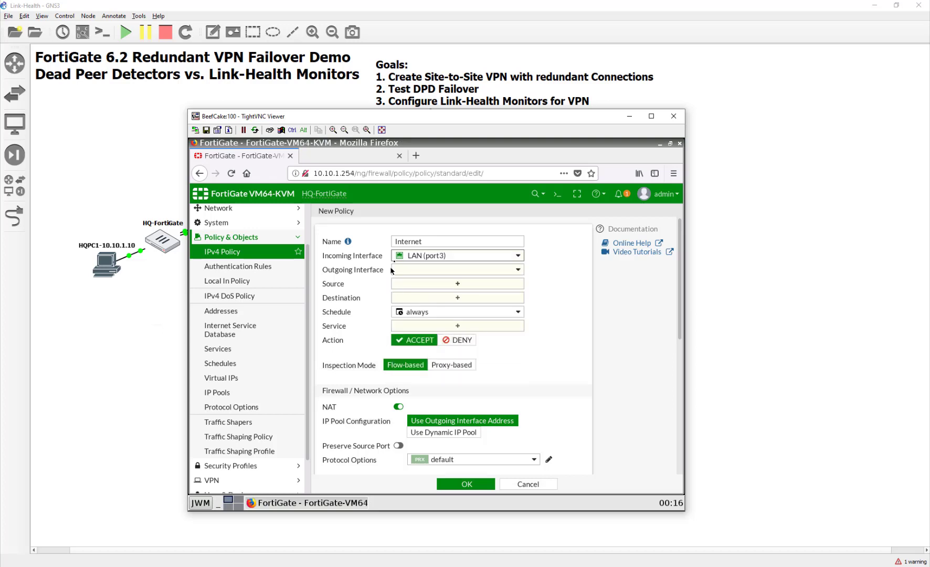
left_click(417, 272)
left_click(437, 386)
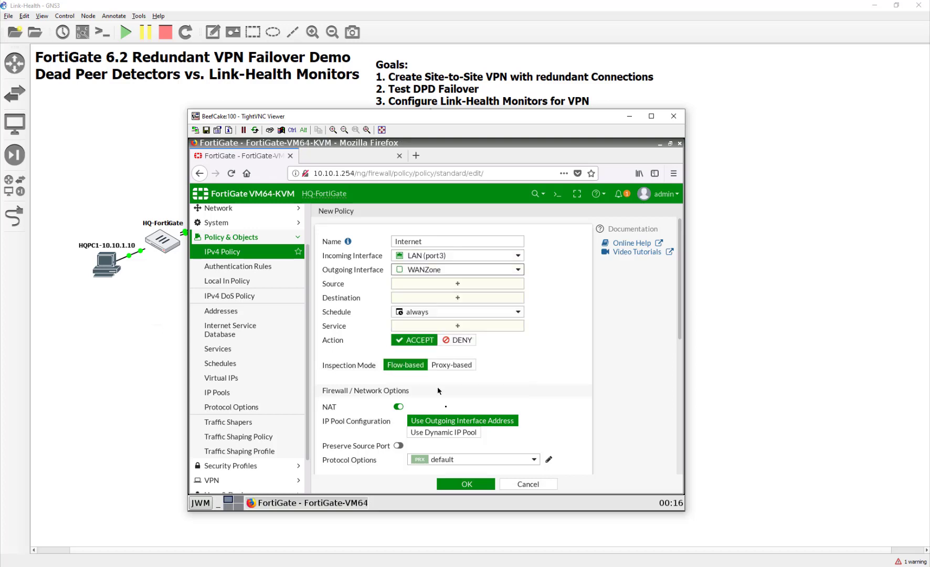
- Set source and destination to all and service to ALL, then save the Internet policy
left_click(427, 288)
left_click(467, 287)
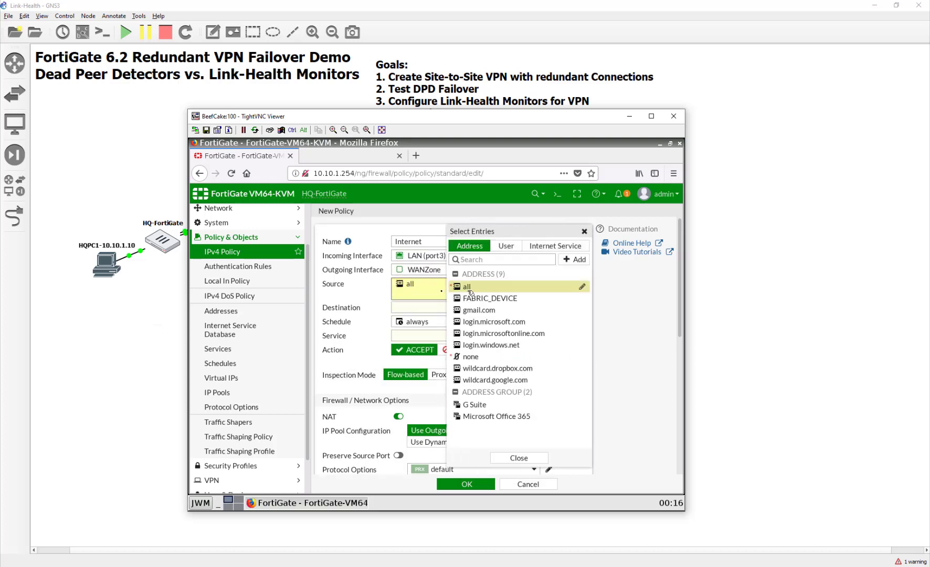
left_click(432, 310)
left_click(467, 287)
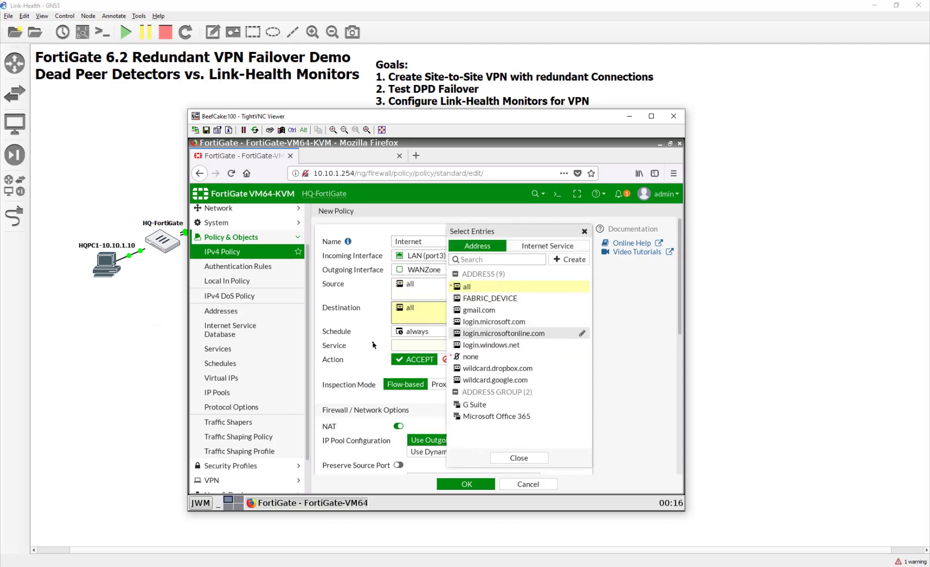
left_click(409, 348)
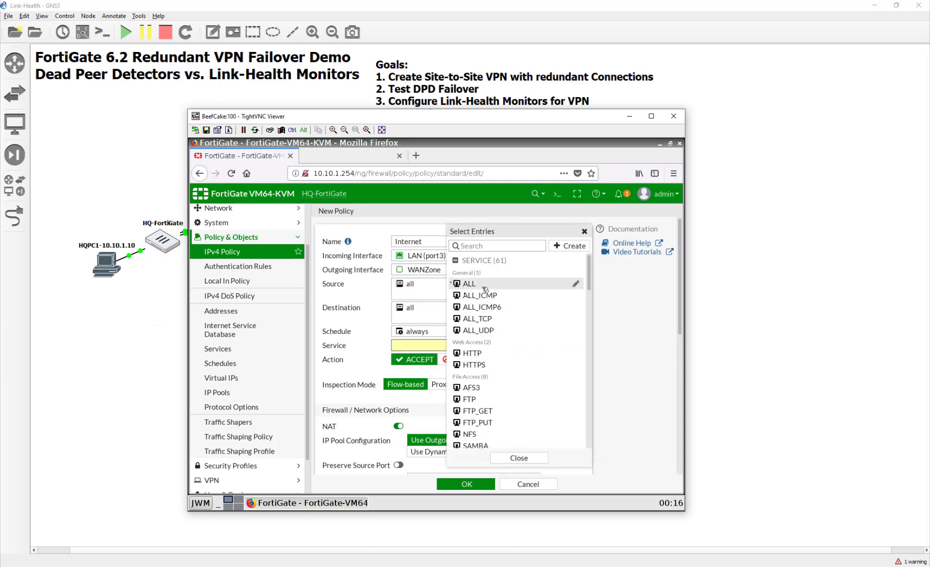
left_click(484, 283)
left_click(357, 355)
scroll(409, 402, "down", 3)
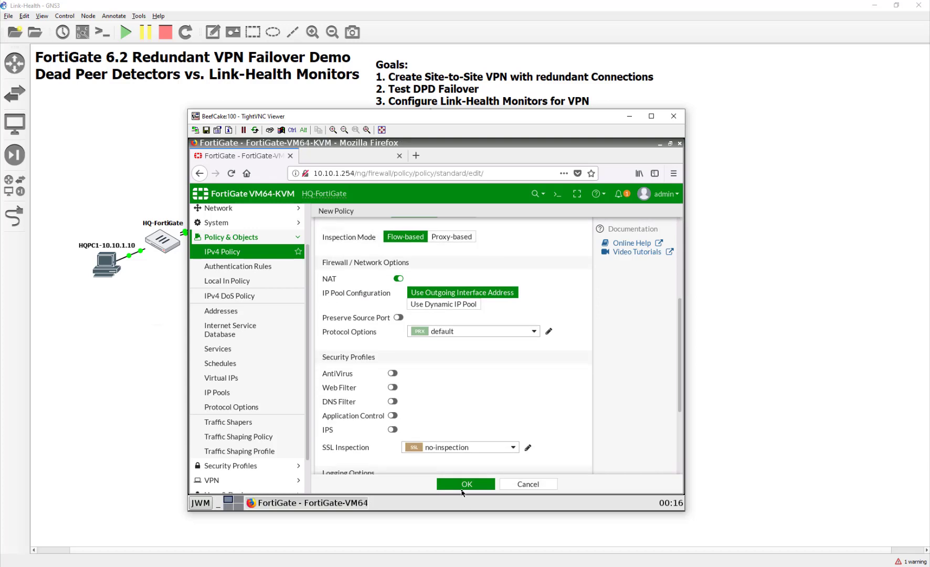
left_click(486, 485)
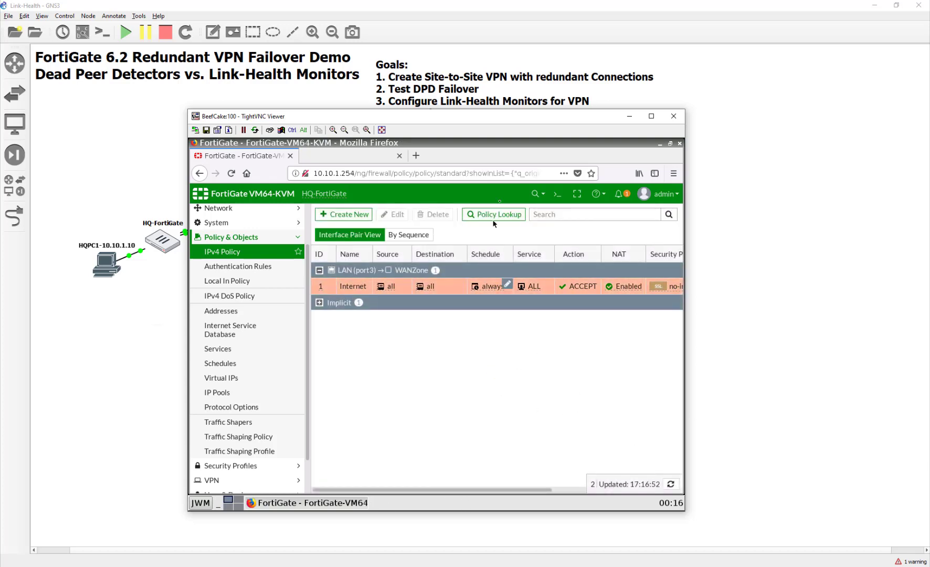
- Close the stray Firefox Privacy Notice tab and minimise the HQ TightVNC Viewer window
double_click(371, 156)
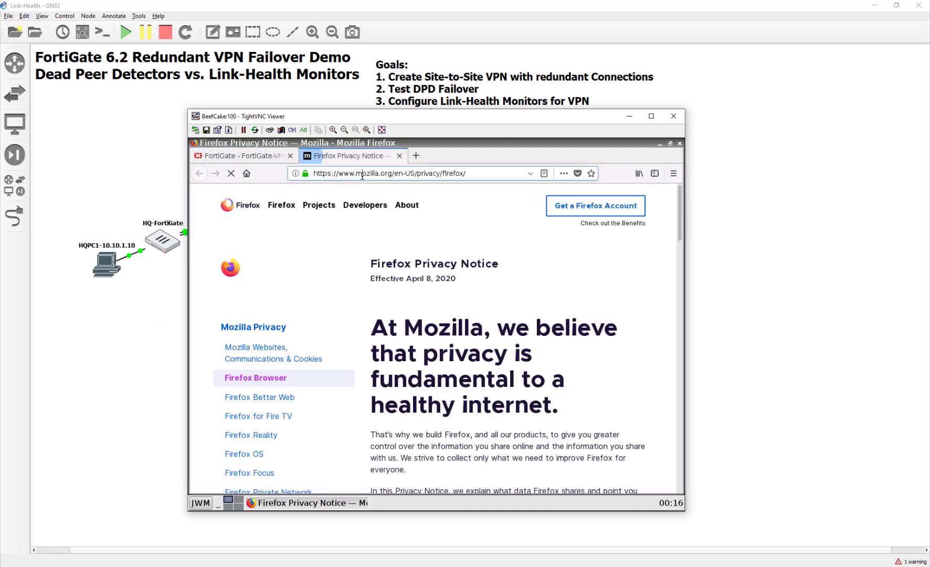
left_click(256, 327)
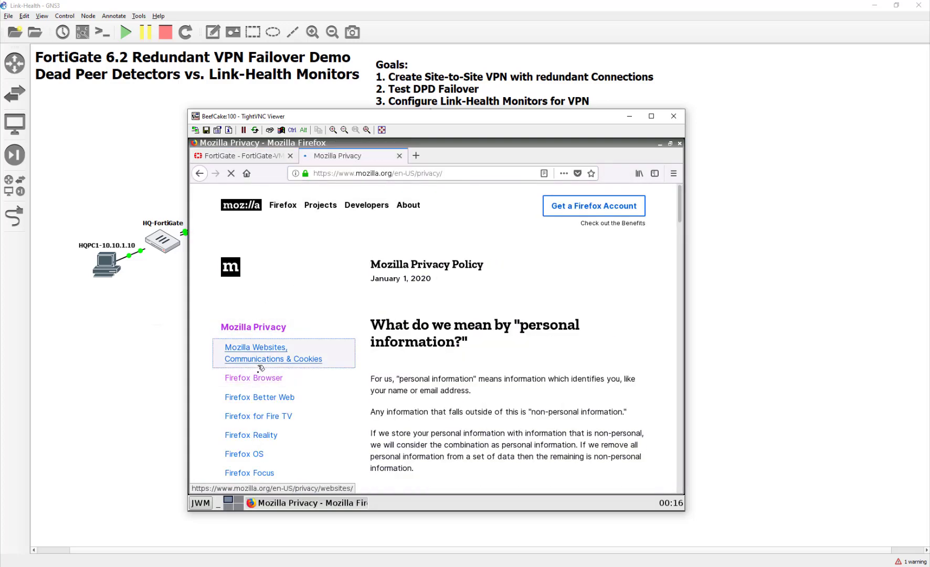
mouse_move(257, 416)
left_mouse_down()
mouse_move(256, 452)
mouse_move(253, 415)
left_mouse_up()
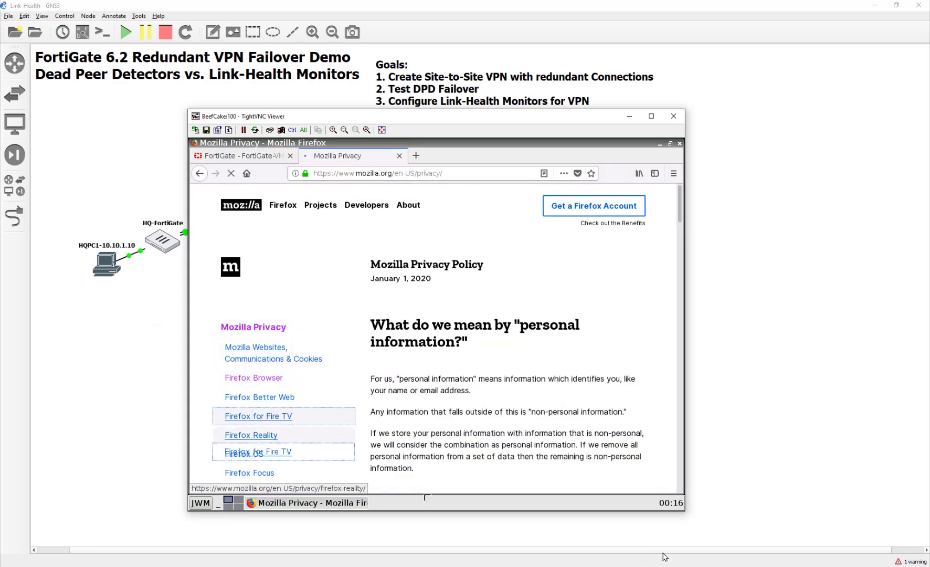
left_click(399, 156)
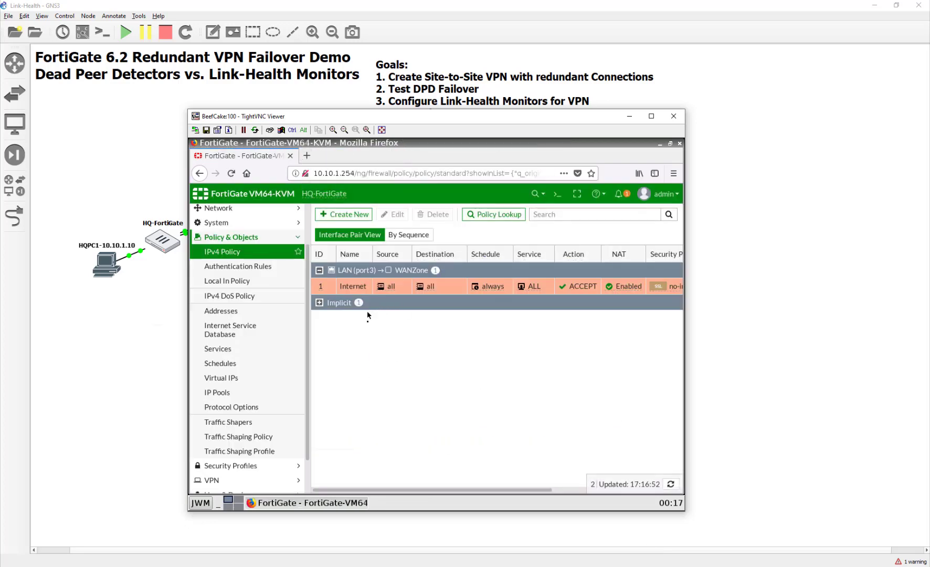
left_click(784, 294)
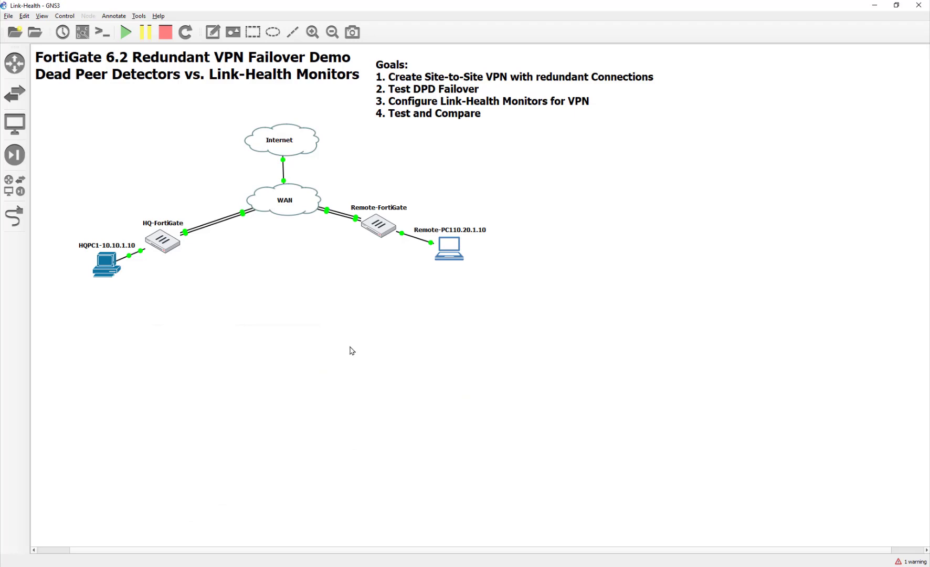
- Open the Remote-PC desktop and load the FortiGate page at 10.20.1.254
left_click_drag(467, 248, 479, 256)
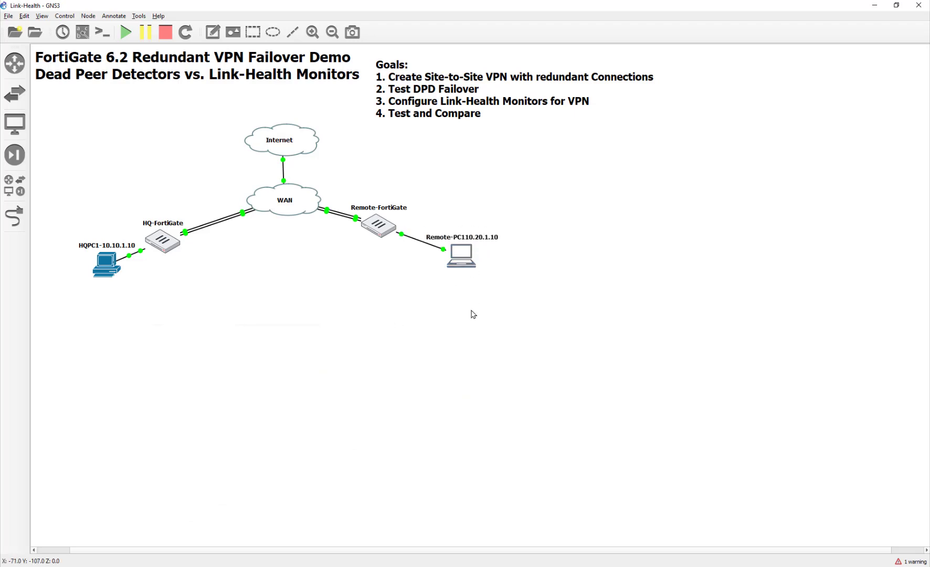
double_click(464, 257)
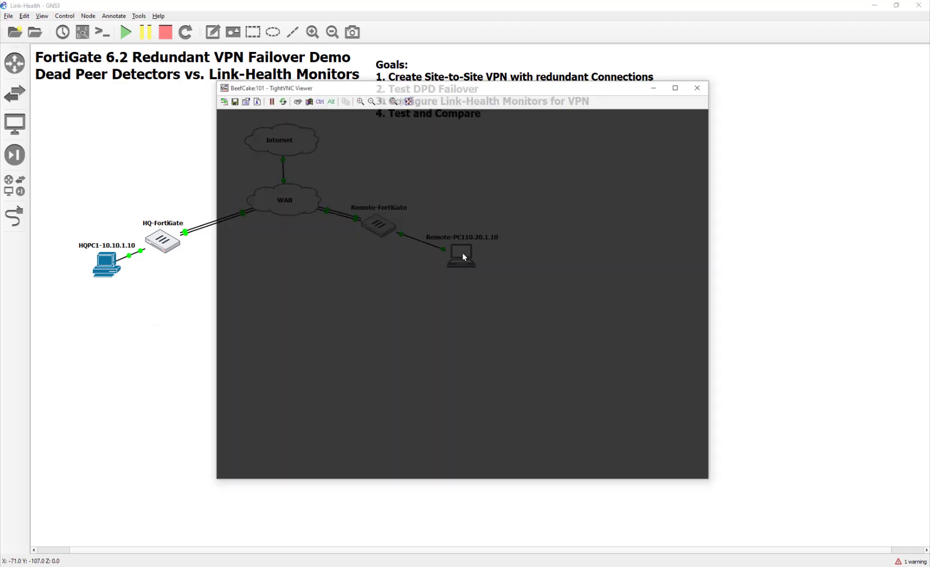
left_click(448, 149)
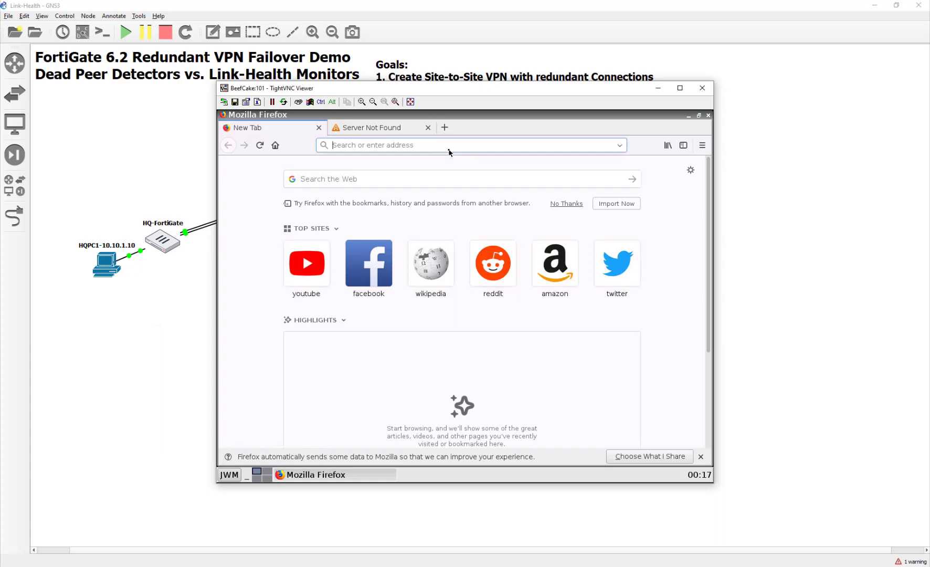
type("10.20.")
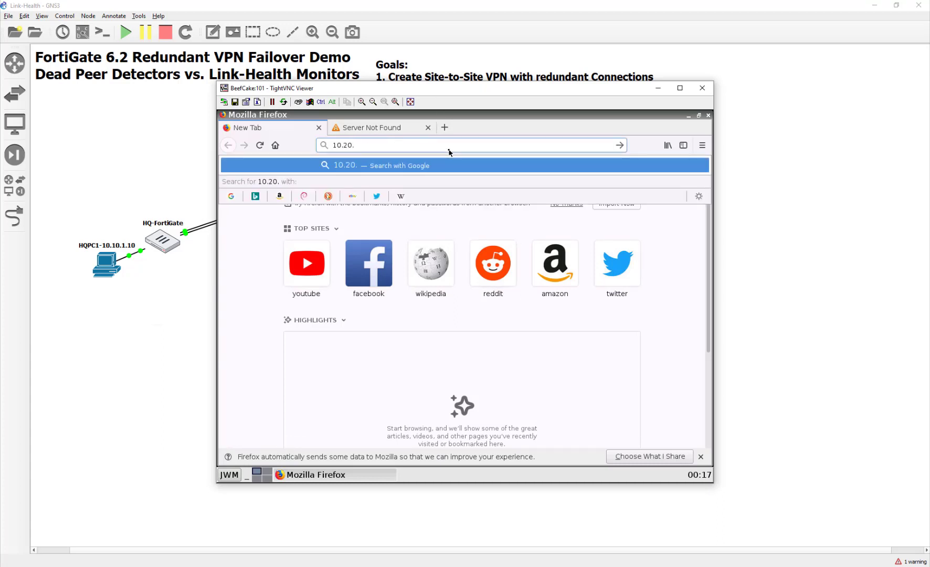
type("1.254")
key("Return")
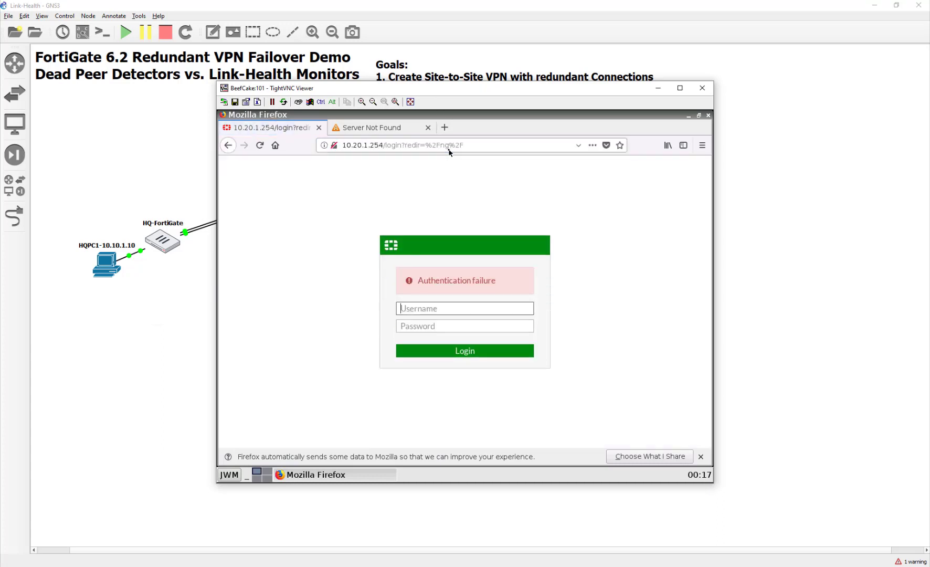
- Log in as admin with the account password and begin the hostname setup
type("admin")
key("Tab")
type("fortinet")
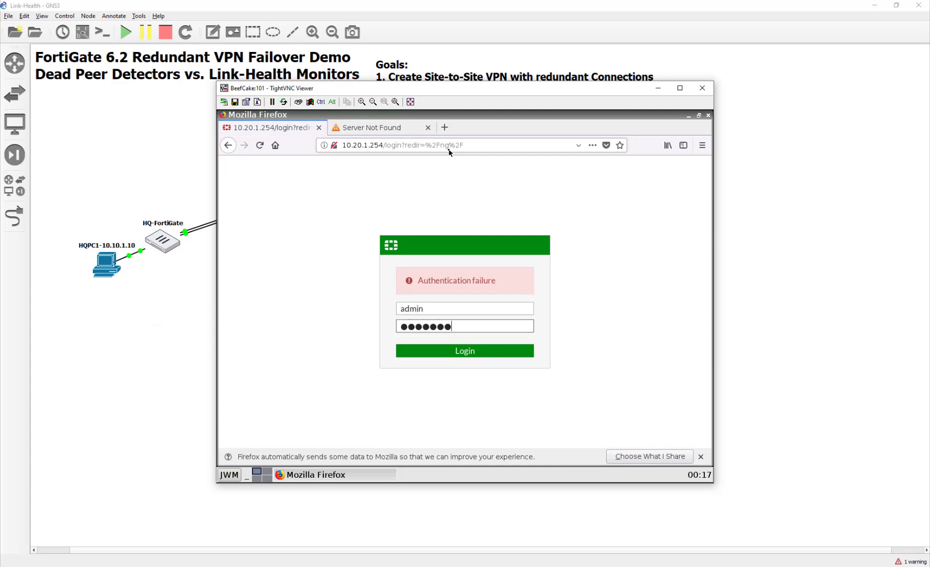
key("Return")
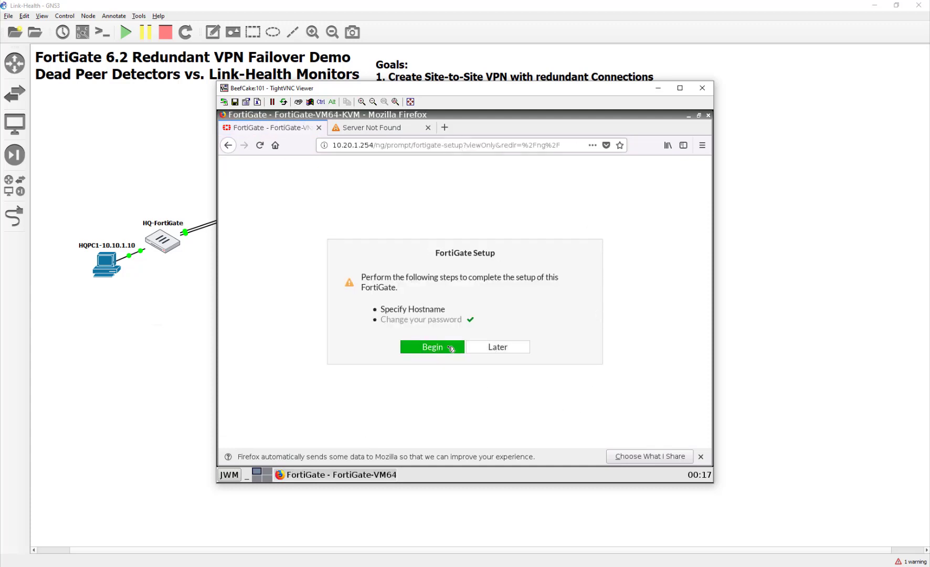
left_click(453, 346)
left_click(512, 324)
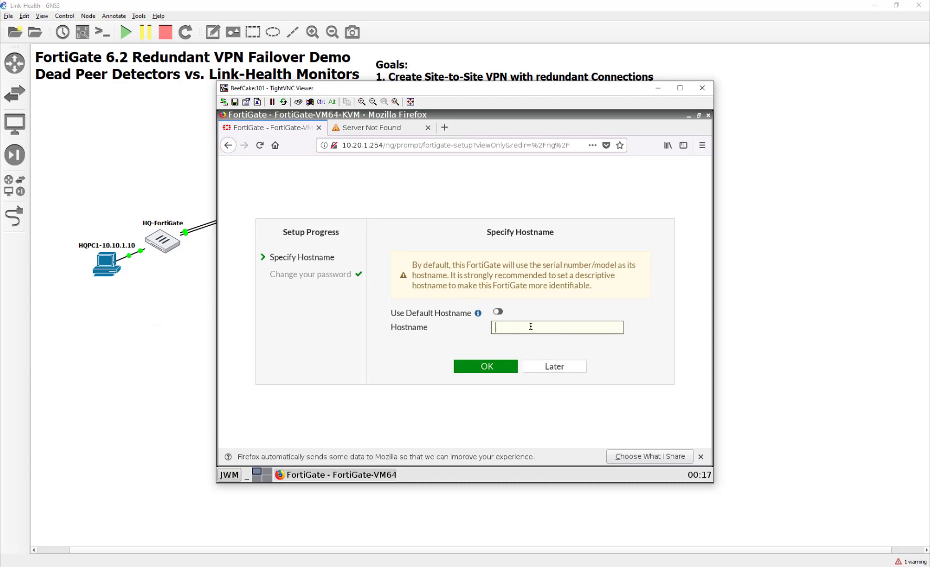
- Save the hostname starting 'Rem', then apply the Neutrino theme in System Settings
type("Remote-FortiGate")
left_click(486, 366)
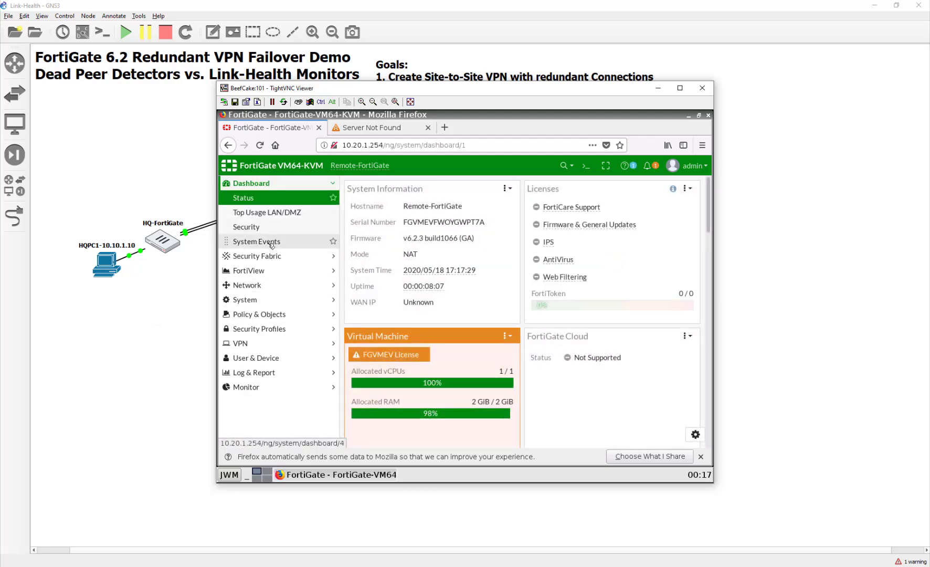
left_click(252, 300)
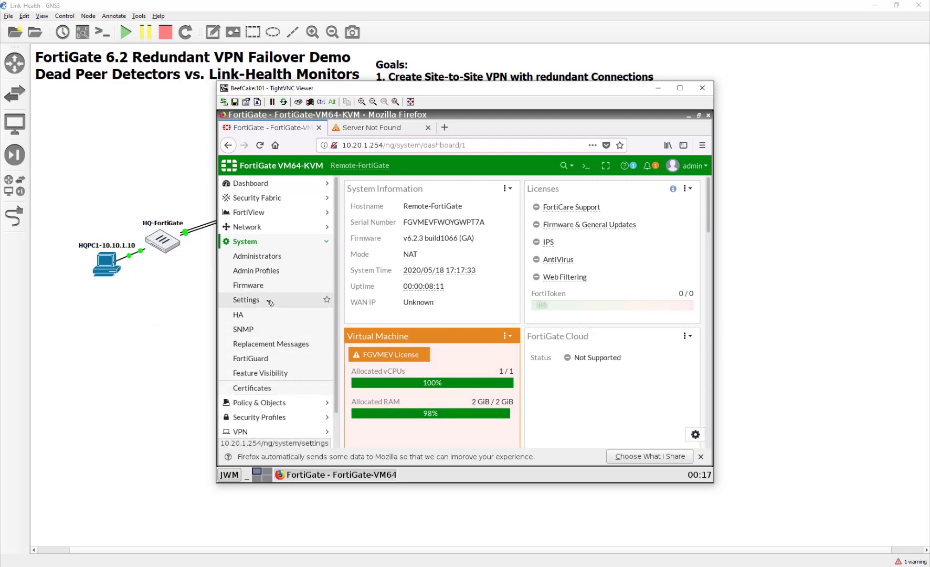
left_click(270, 302)
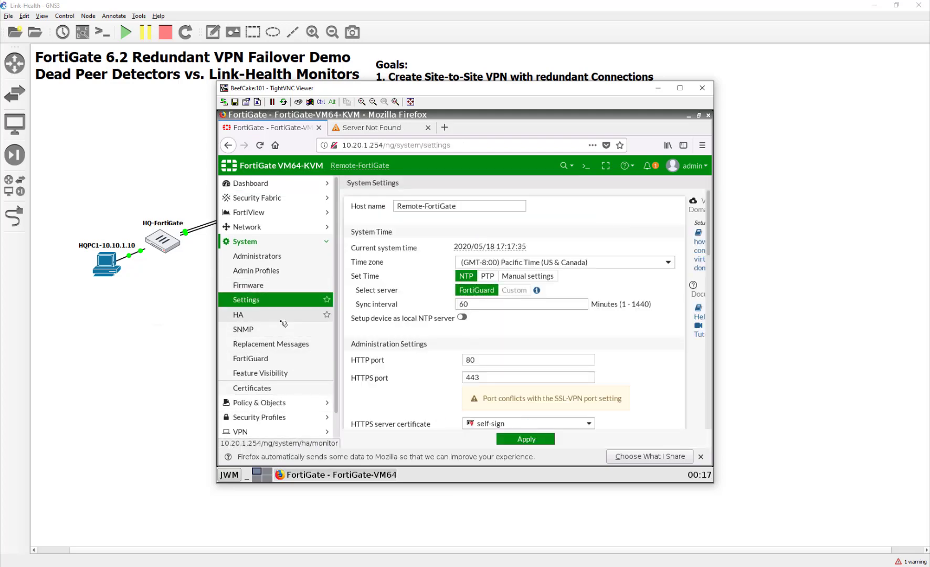
scroll(402, 307, "down", 1)
scroll(397, 329, "down", 6)
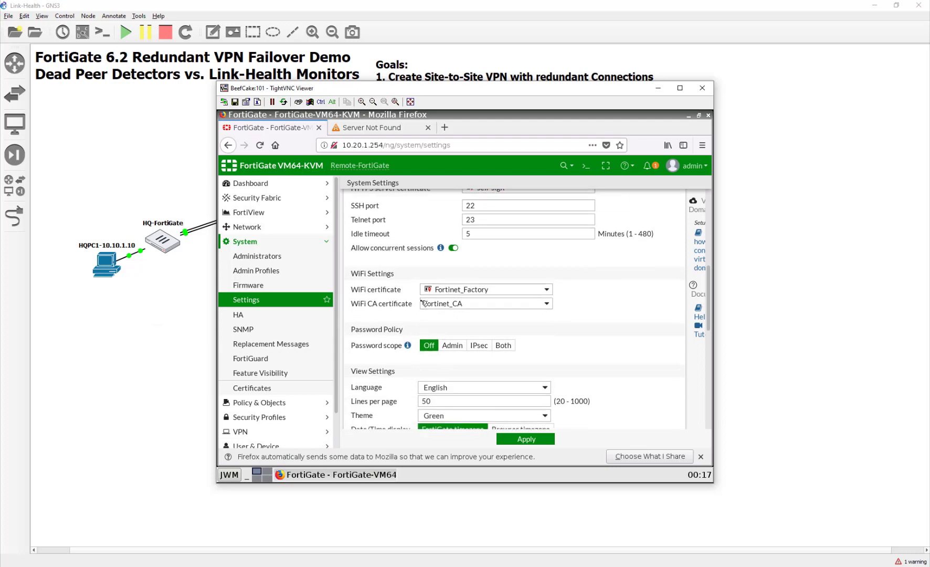
left_click(446, 285)
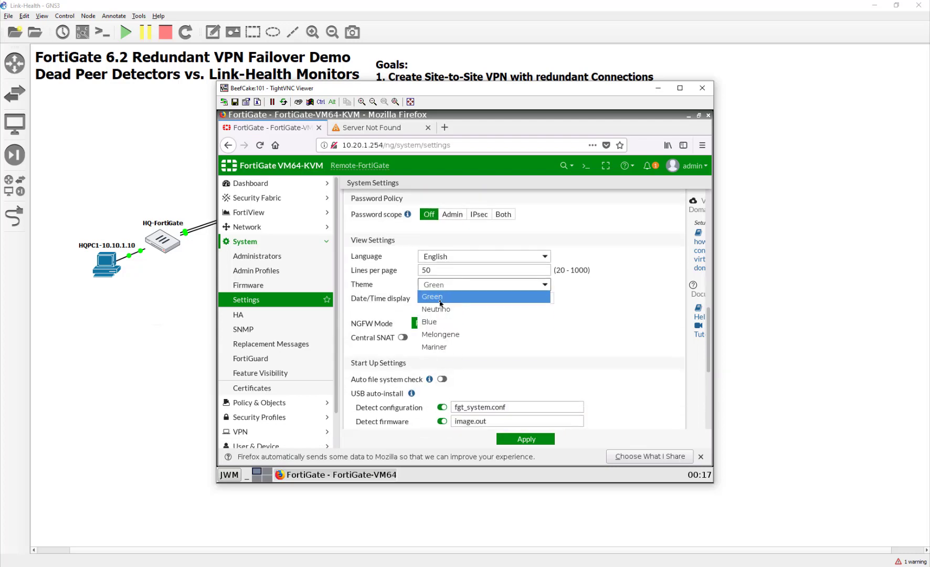
left_click(436, 309)
left_click(522, 440)
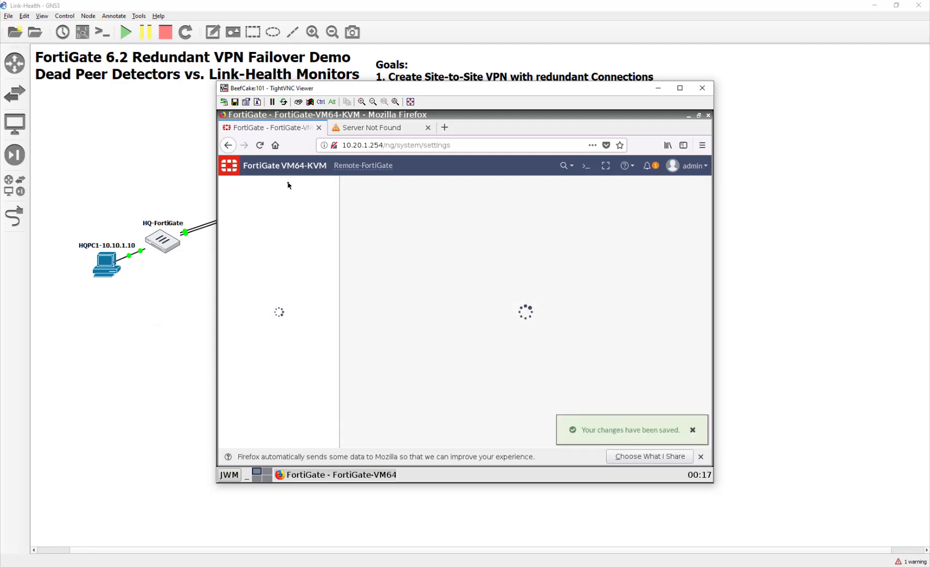
- Configure port1 as WAN1 with manual address 10.200.3.1/24
left_click(283, 227)
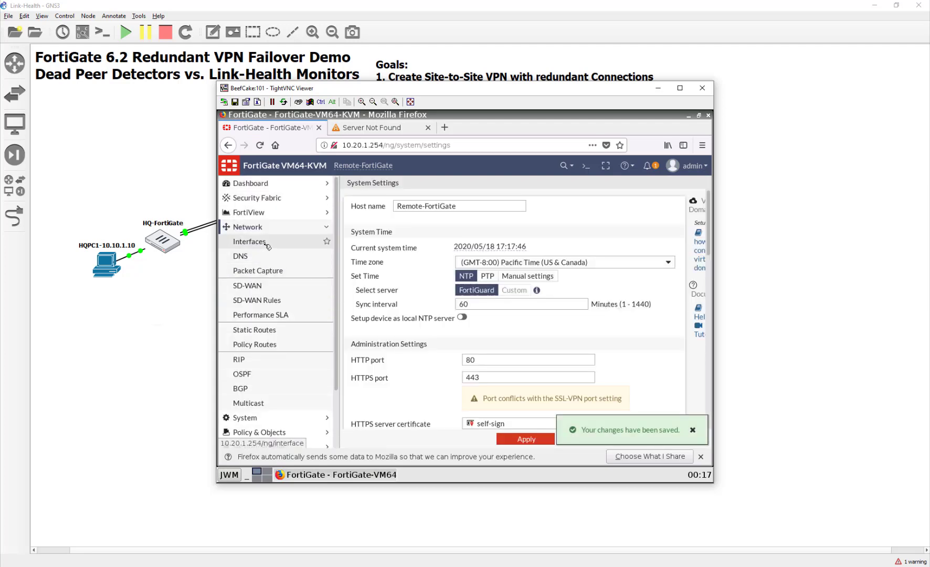
left_click(250, 241)
left_click(375, 244)
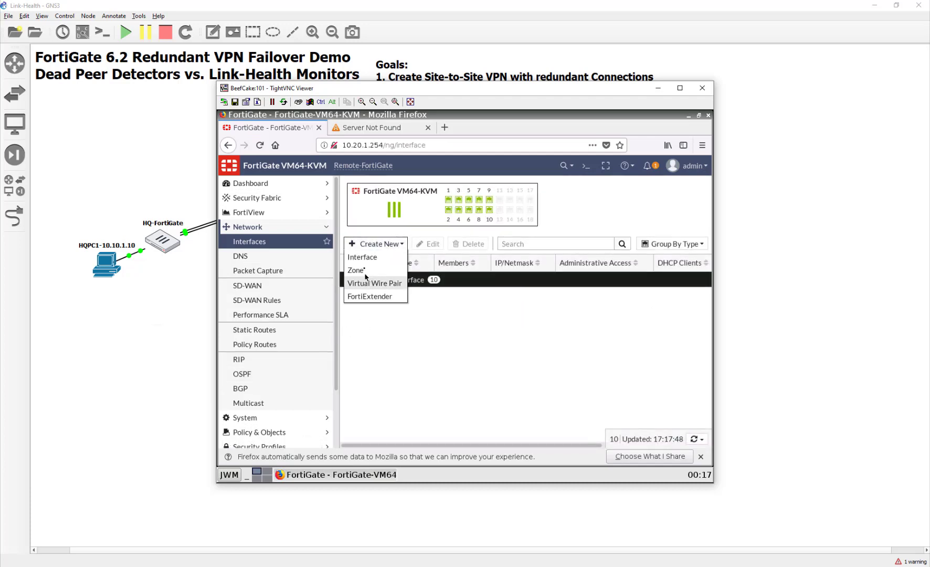
left_click(448, 348)
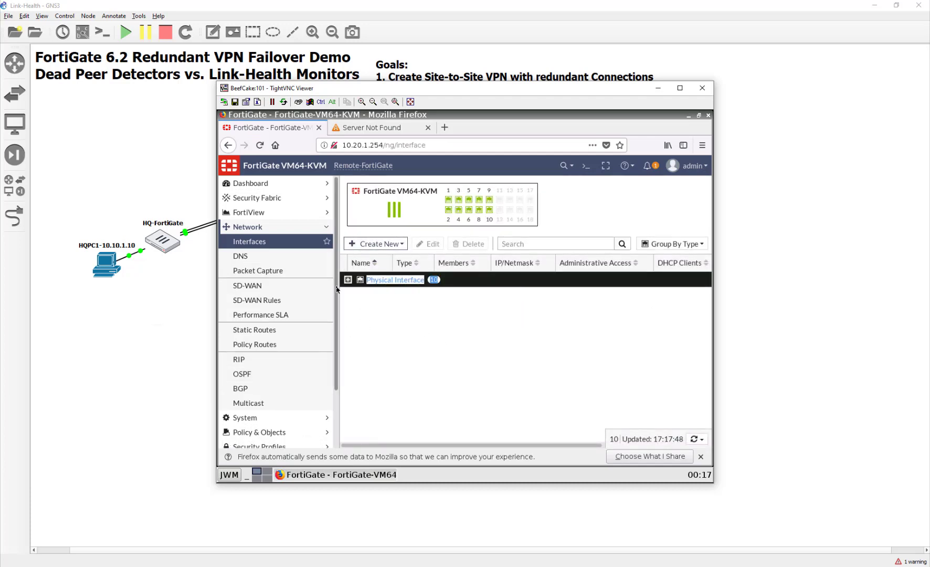
double_click(393, 314)
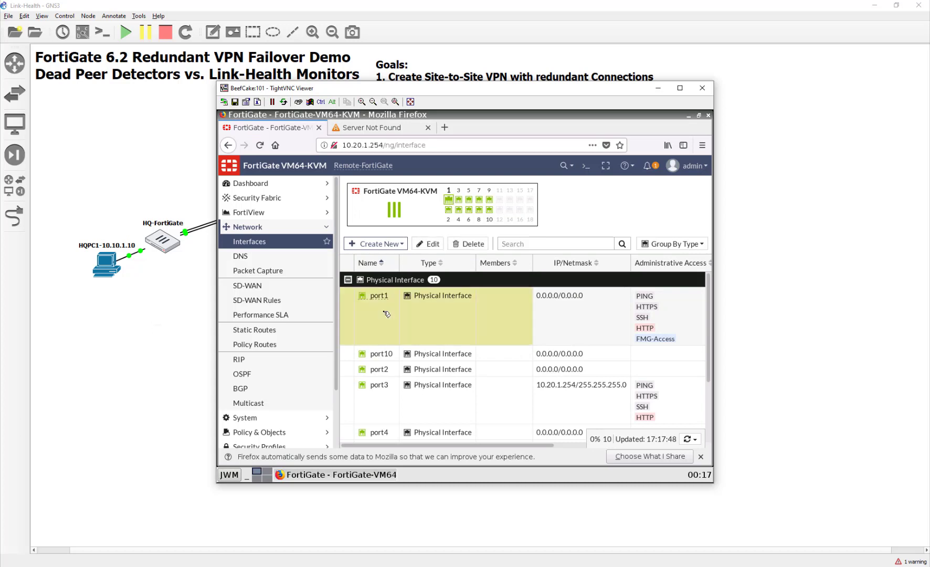
left_click(443, 220)
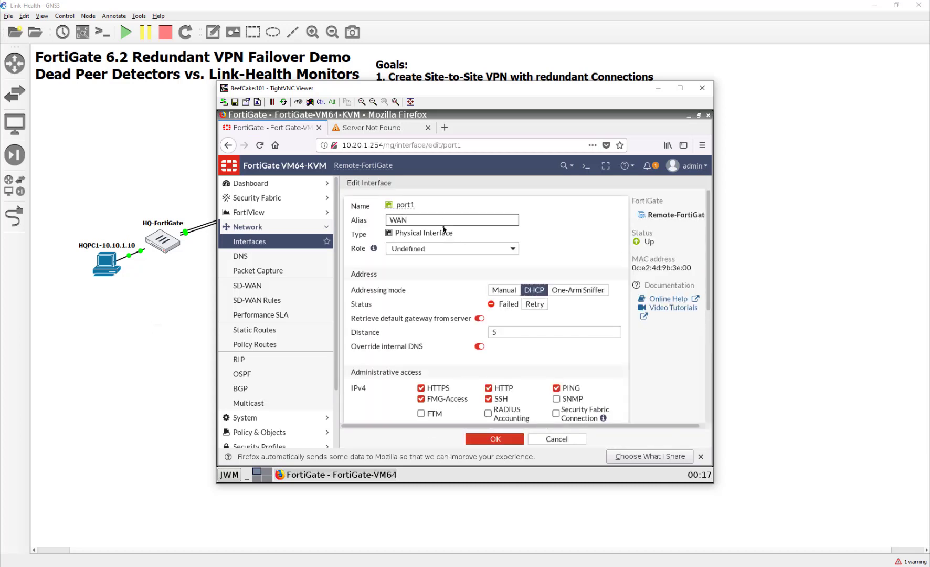
left_click(504, 290)
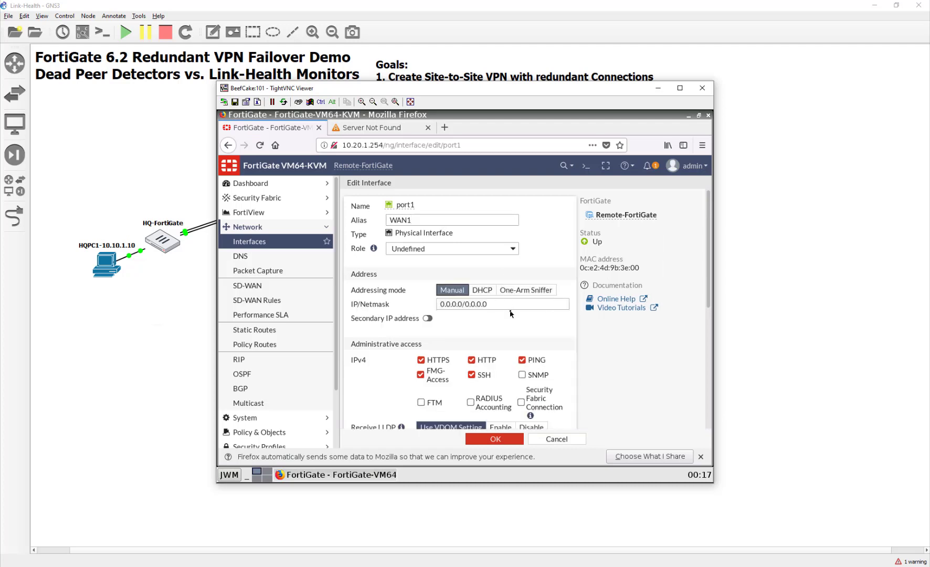
type("10.")
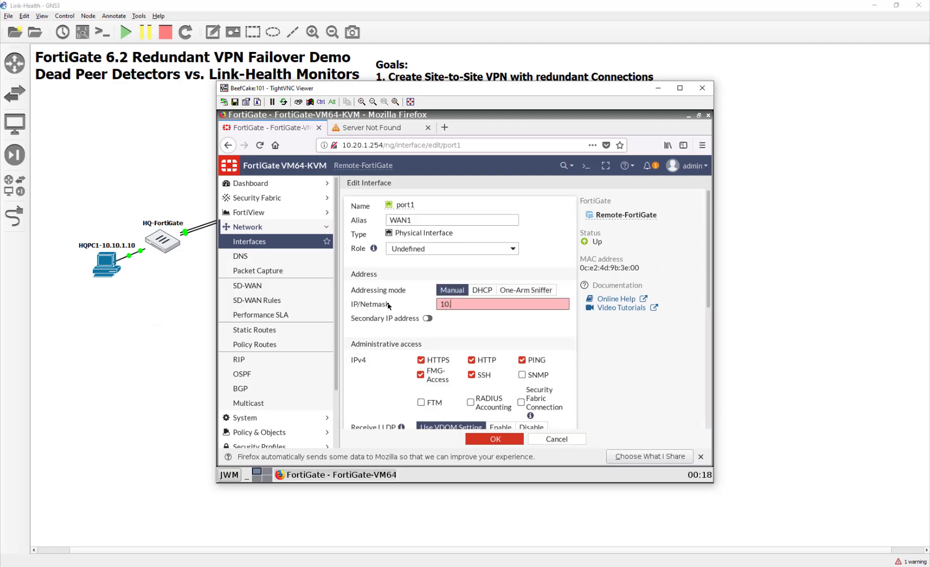
type("200.3.1/24")
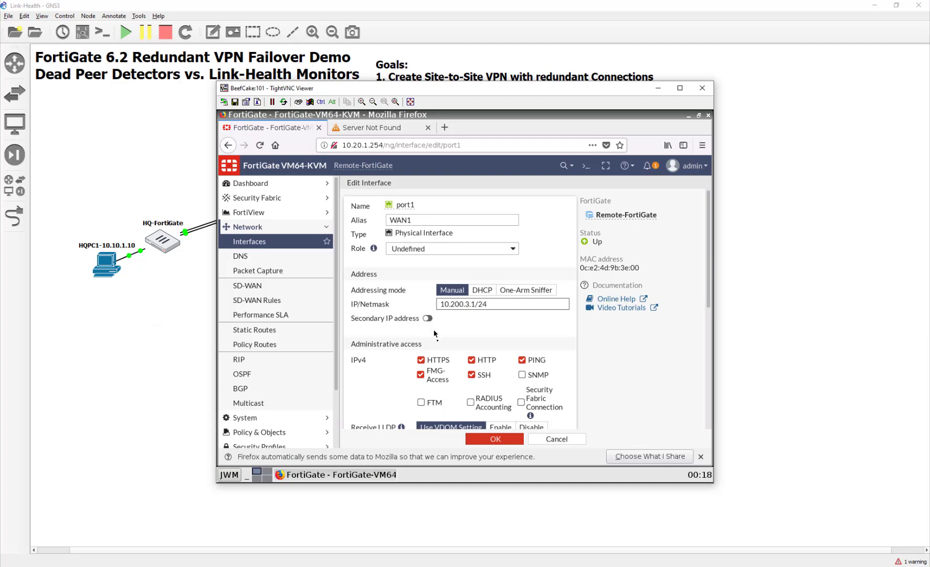
left_click(494, 438)
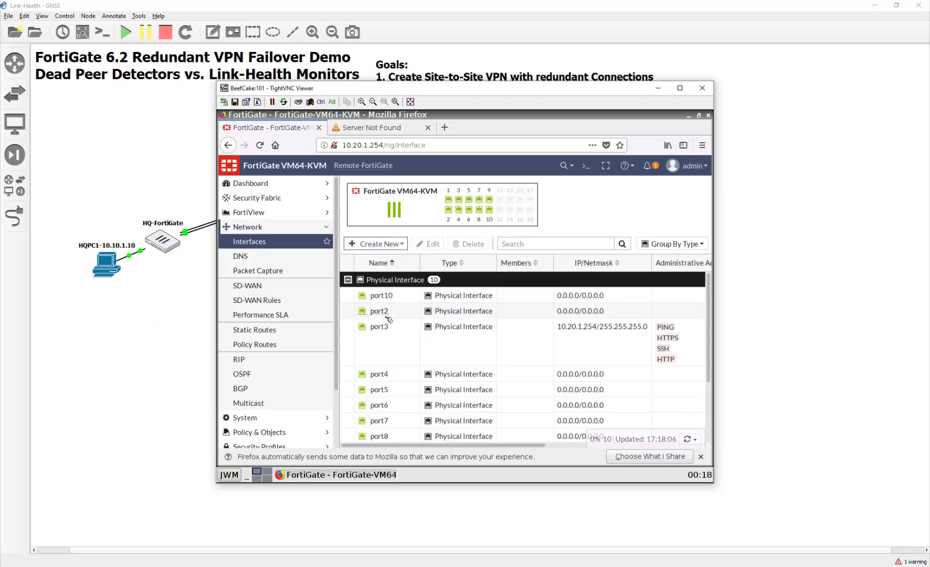
- Configure port2 as WAN2 with 10.200.4.1/24, allowing PING and HTTPS
left_click(399, 313)
double_click(399, 313)
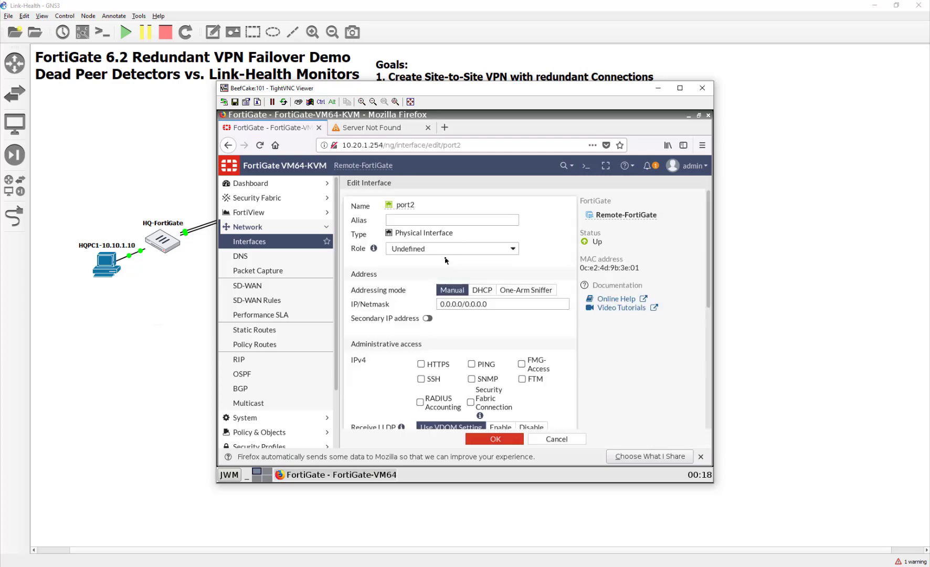
left_click(450, 217)
type("WAN2")
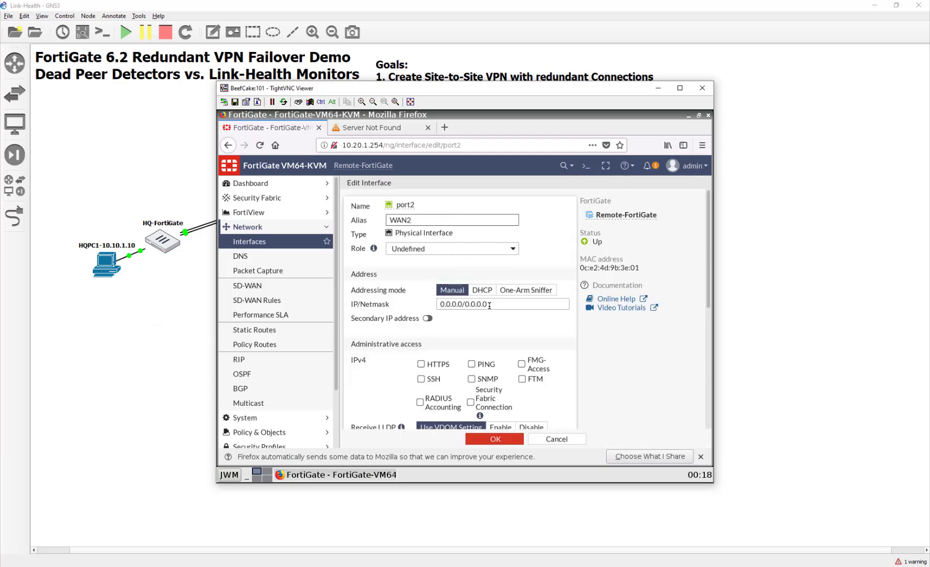
left_click_drag(489, 306, 381, 304)
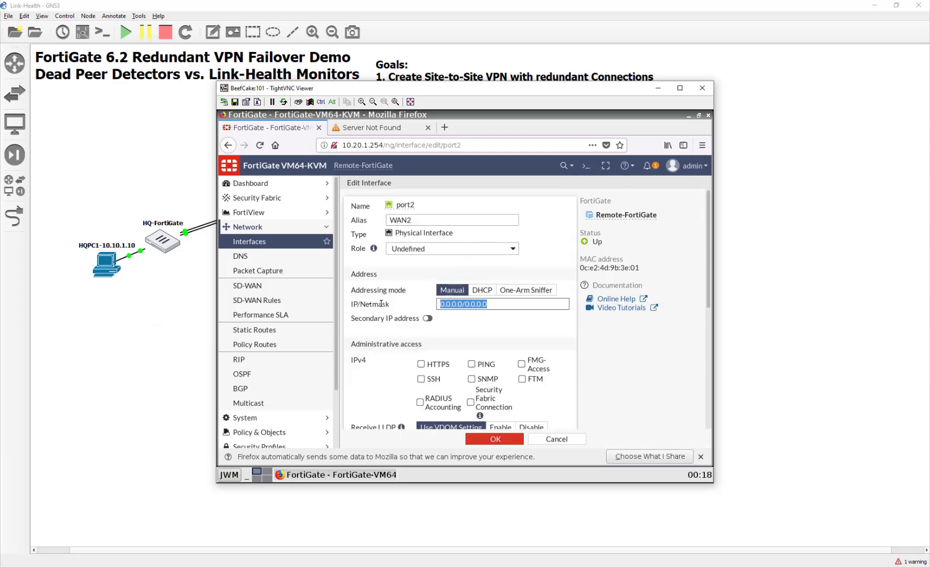
type("10.200.4.")
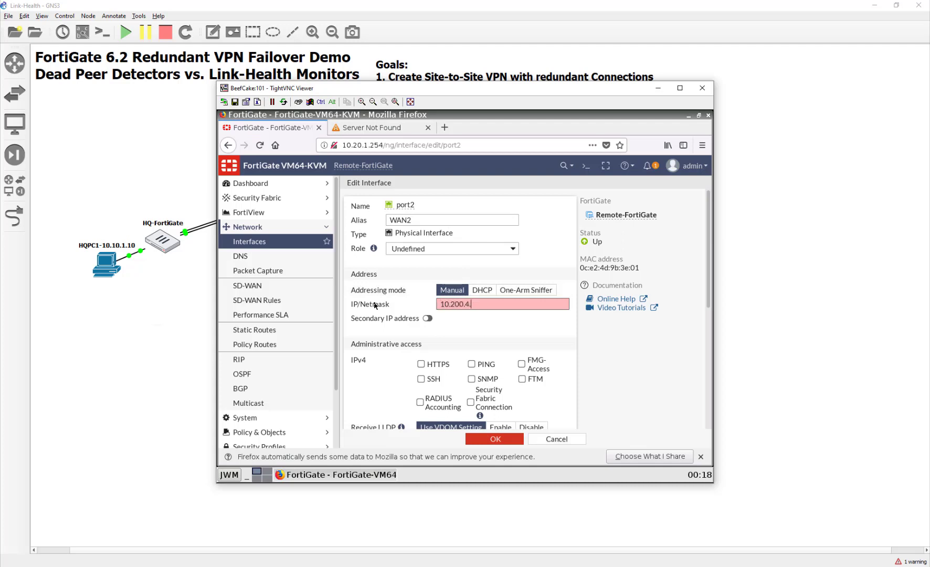
type("1/24")
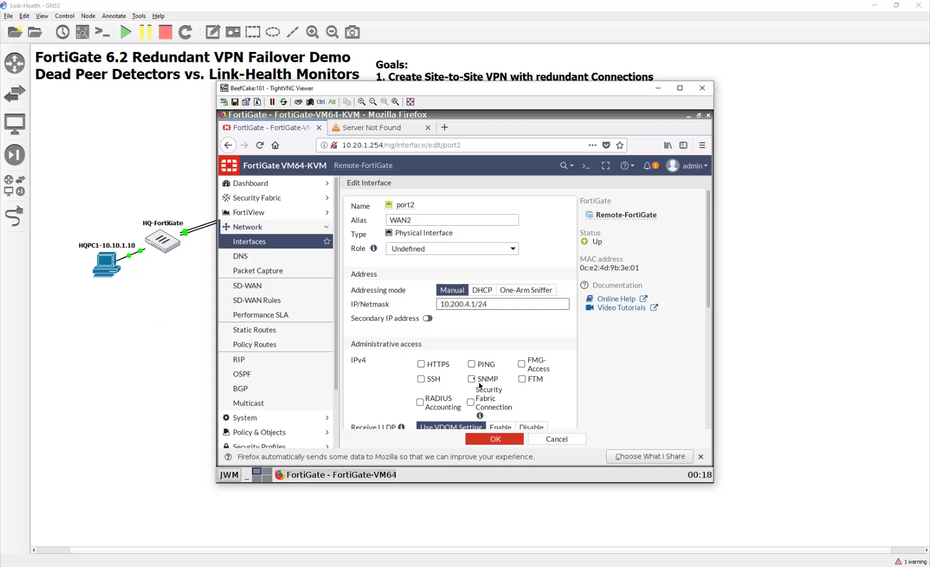
left_click(472, 364)
left_click(421, 364)
left_click(488, 440)
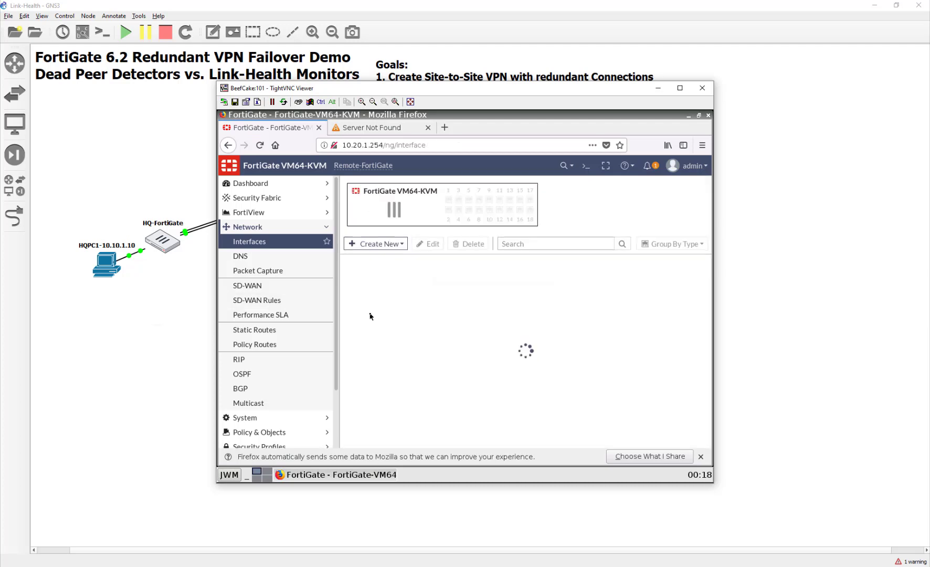
- Create a new zone from the Interfaces page and start entering its name, WAN
left_click(368, 243)
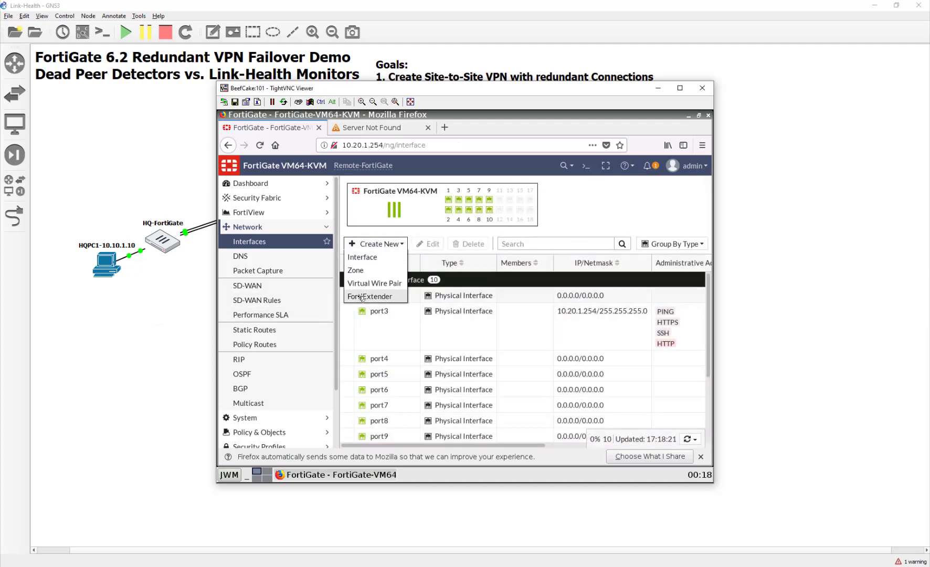
left_click(369, 284)
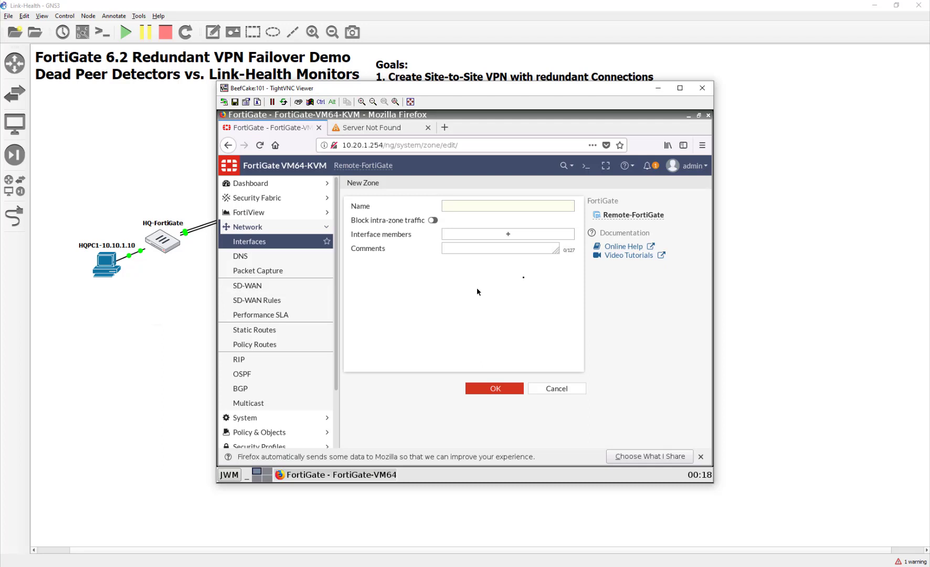
left_click(452, 206)
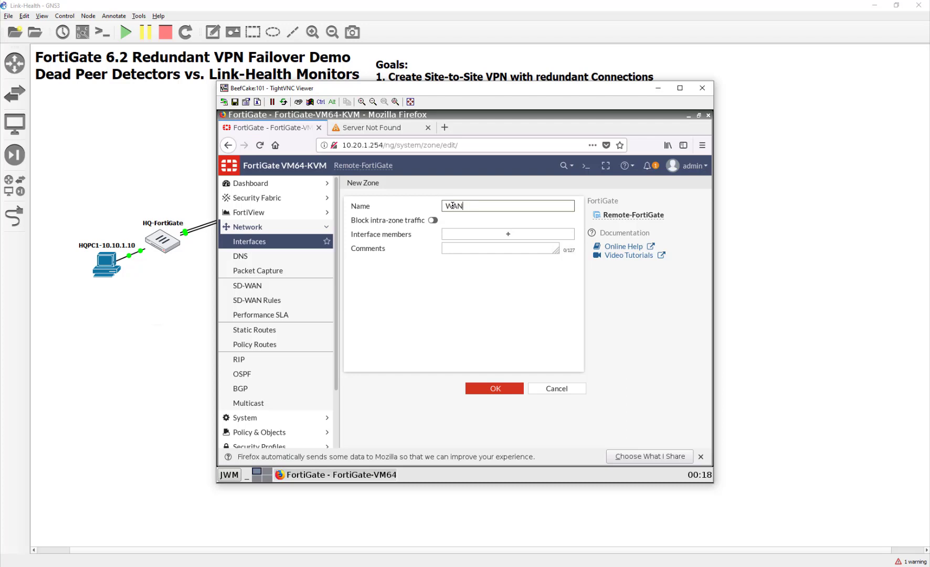
- Add WAN1 (port1) and WAN2 (port2) as the WANZone interface members and confirm
left_click(489, 233)
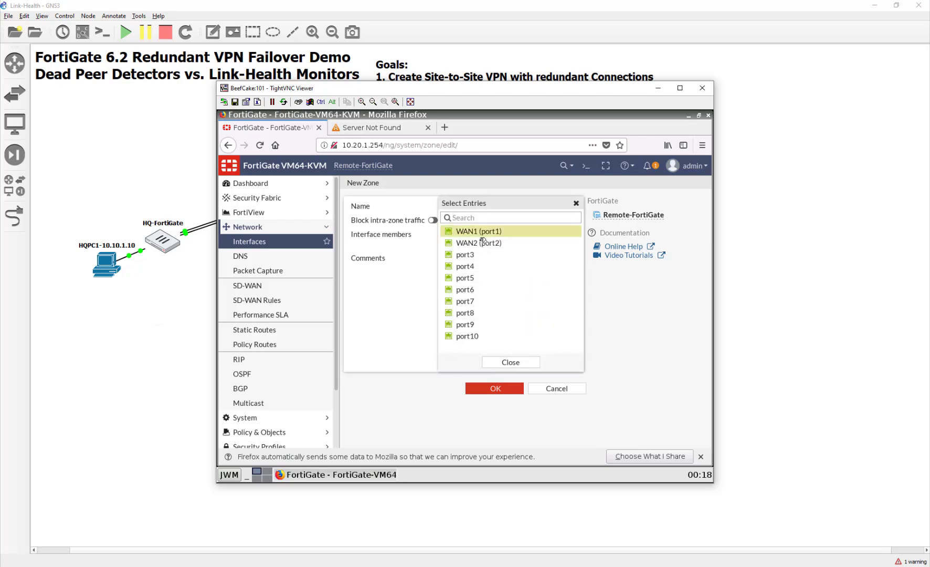
left_click(482, 241)
left_click(511, 362)
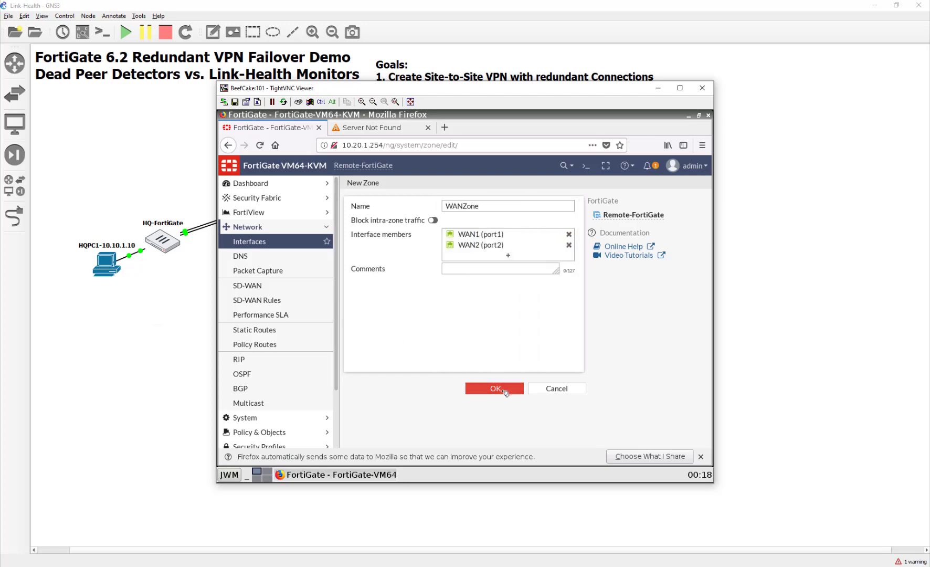
left_click(504, 391)
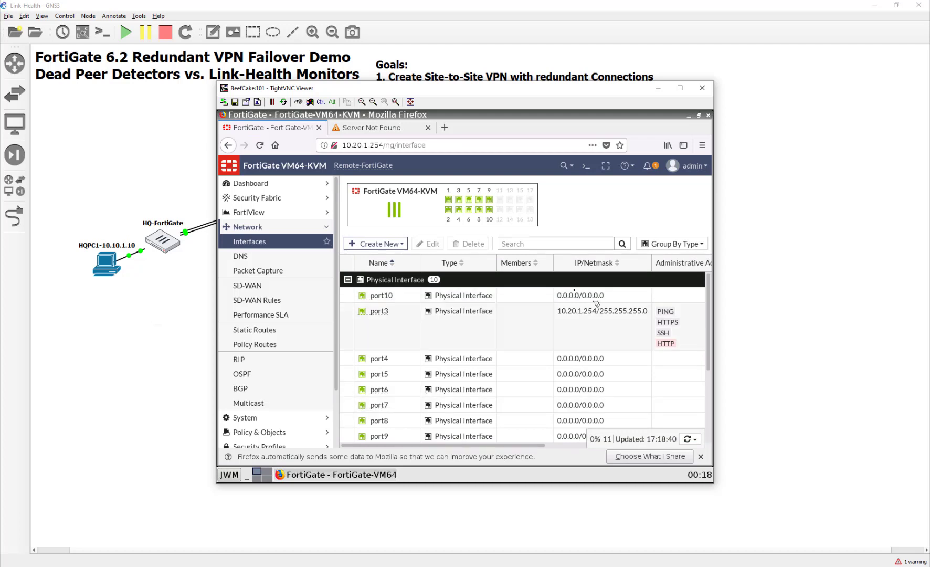
- Set port3's alias to LAN and save it
double_click(417, 318)
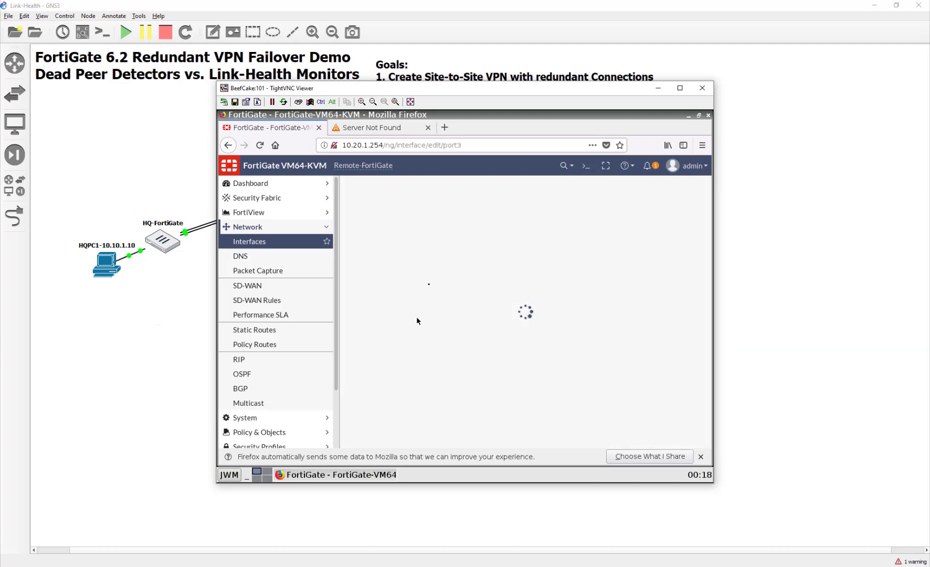
left_click(434, 221)
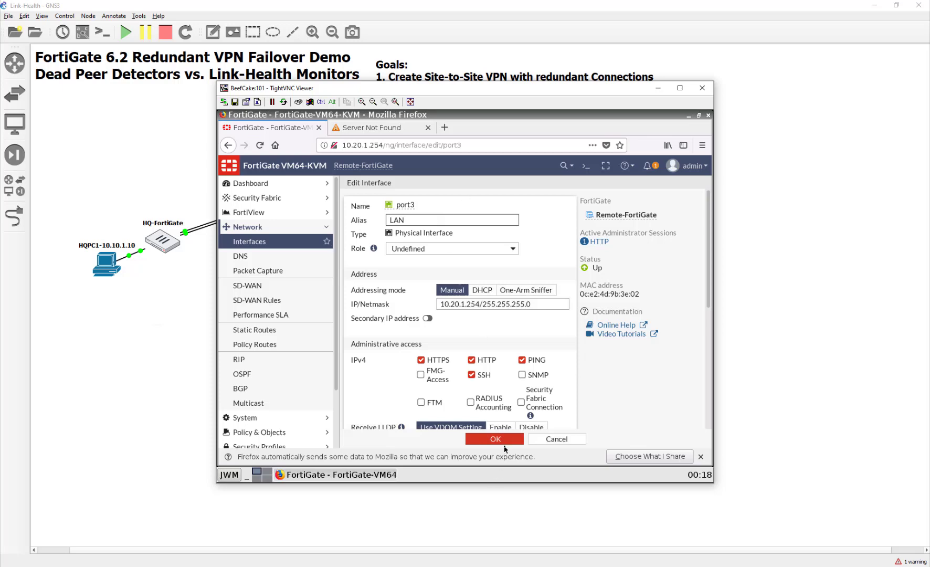
left_click(500, 440)
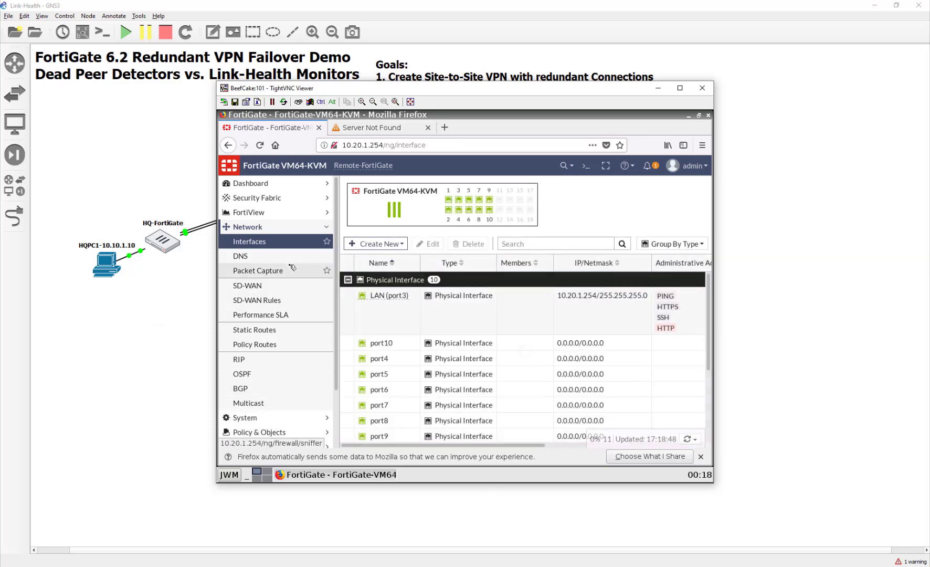
left_click(265, 330)
- Add a default static route via gateway 10.200.3.254 on WAN1 (port1)
left_click(387, 209)
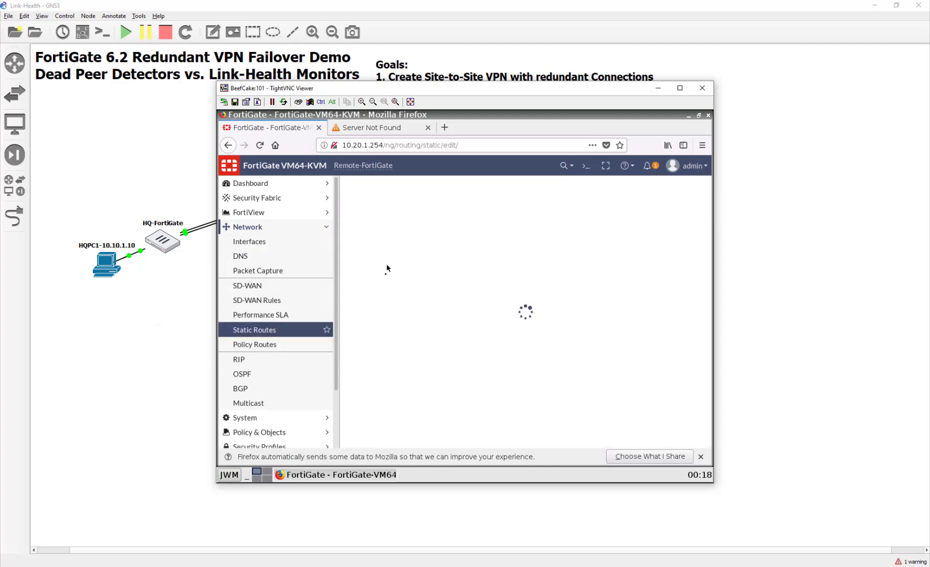
left_click(478, 235)
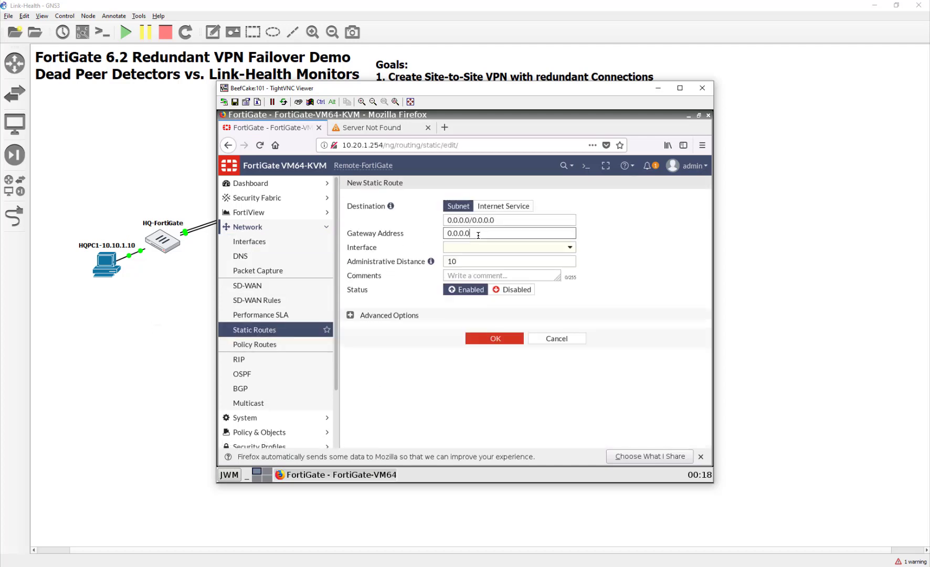
left_click_drag(449, 233, 349, 231)
type("10.200.3.254")
key("Tab")
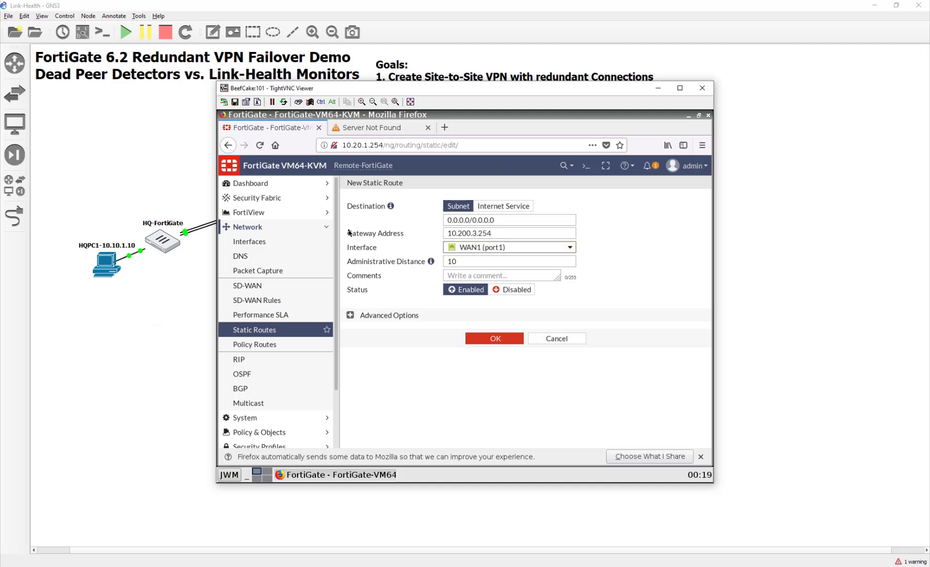
left_click(502, 342)
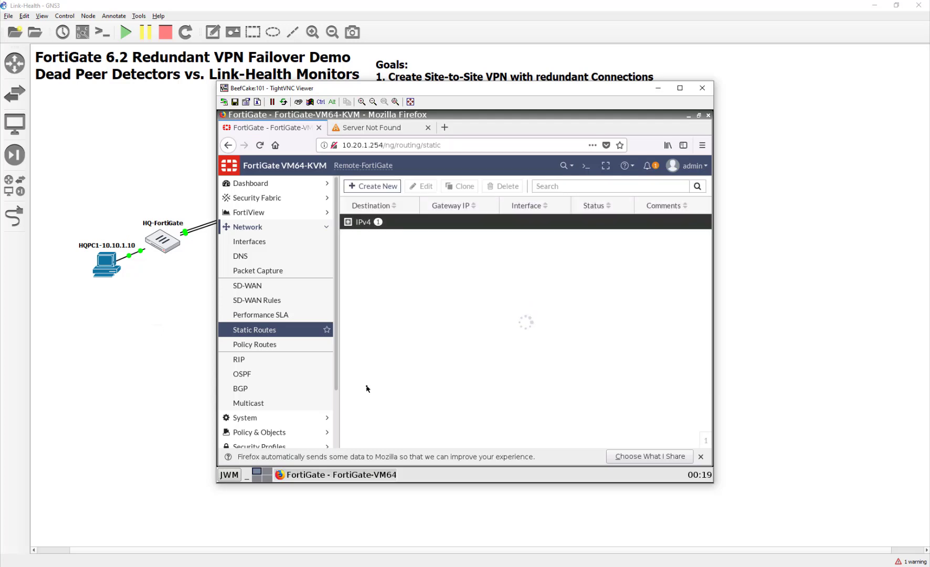
- Add a second default static route via 10.200.4.254 on WAN2 (port2)
left_click(378, 191)
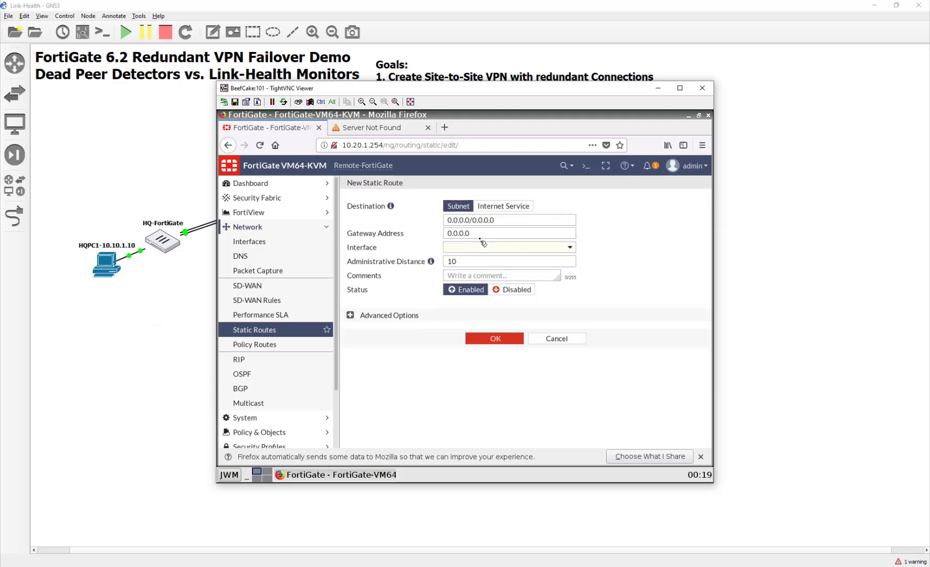
left_click(496, 231)
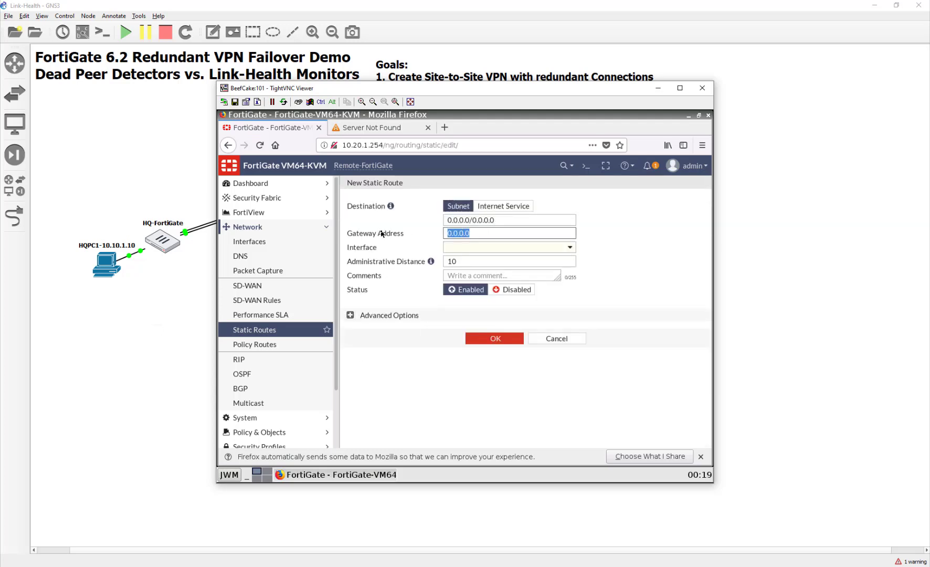
type("10.200.4.254")
key("Tab")
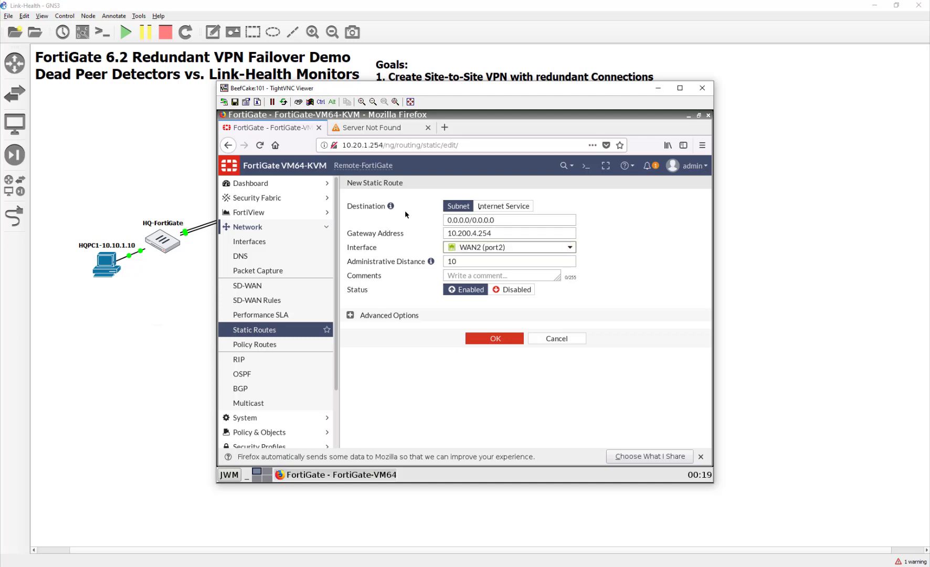
left_click(496, 339)
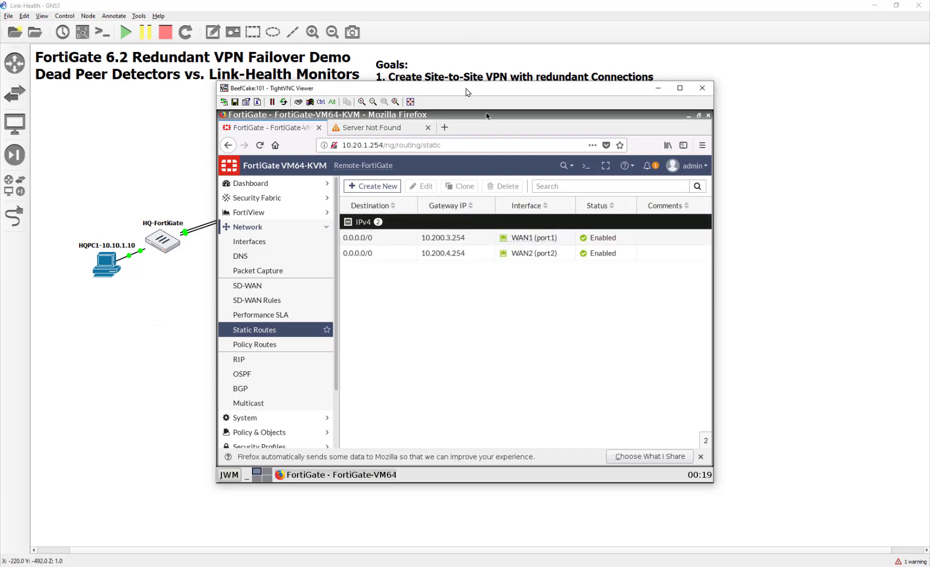
left_click_drag(468, 92, 464, 292)
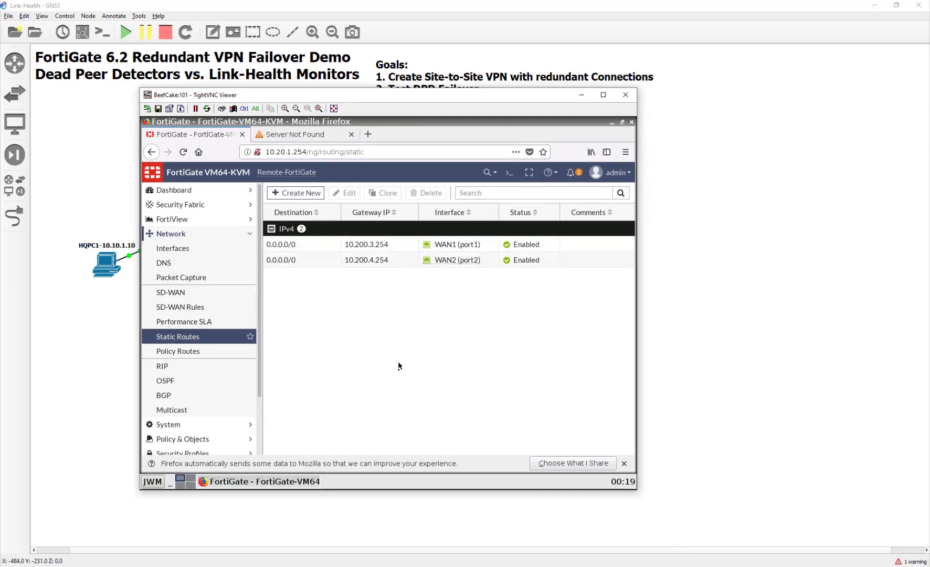
- Start a new IPv4 policy named Interwebs under Policy & Objects
triple_click(399, 367)
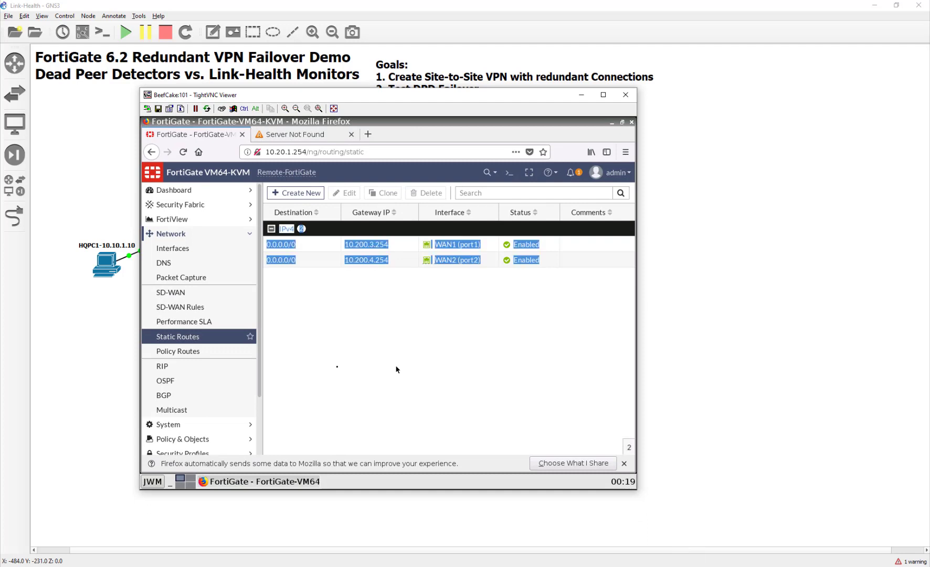
left_click(210, 425)
left_click(192, 410)
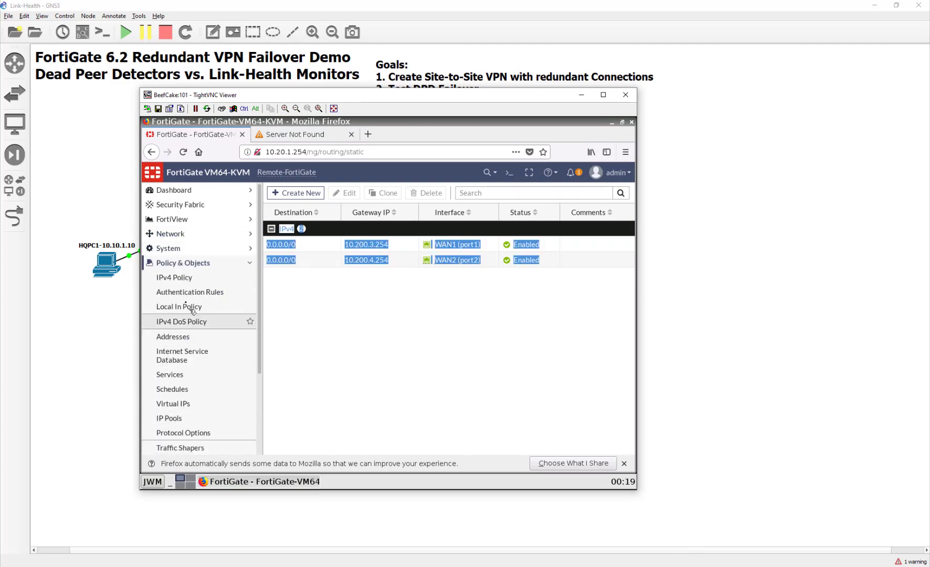
left_click(179, 277)
left_click(297, 191)
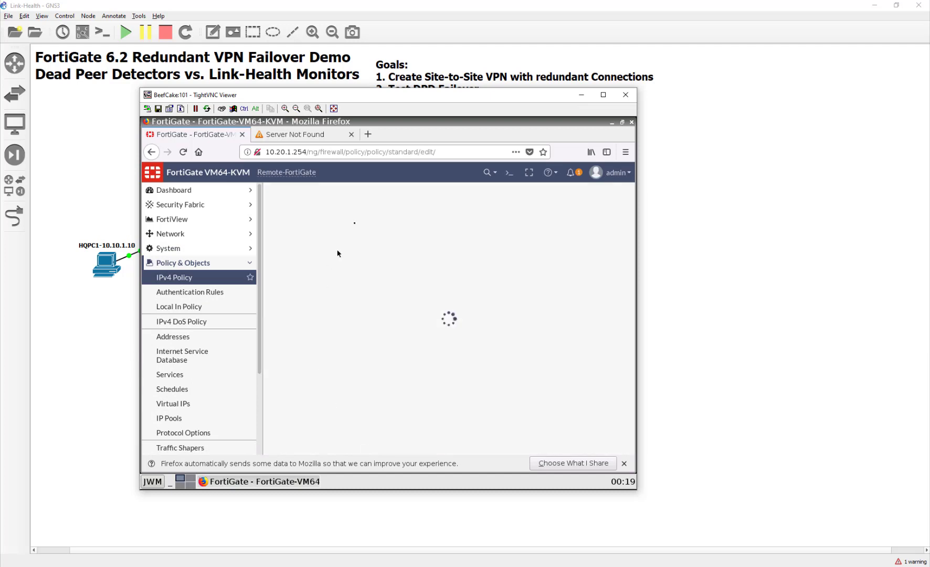
left_click(378, 223)
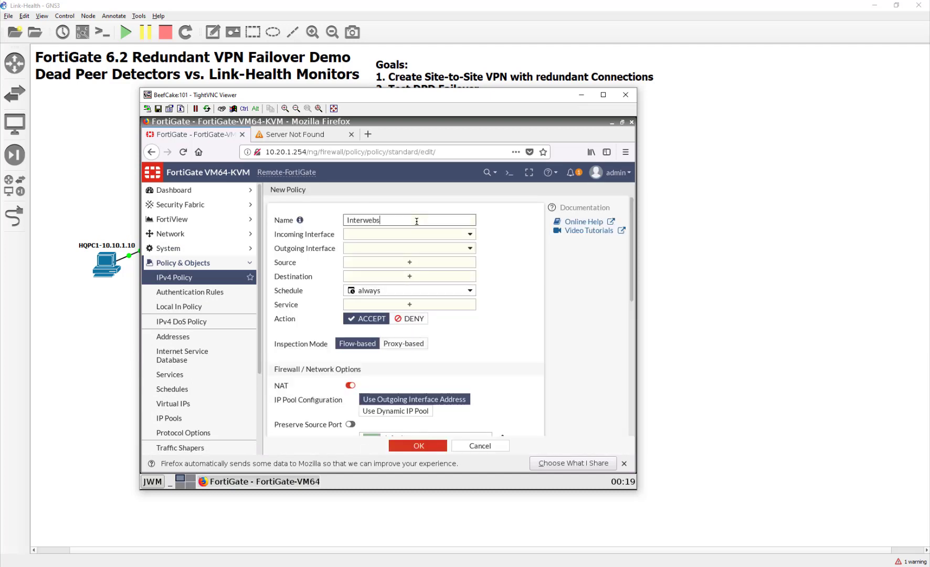
- Set Interwebs from LAN (port3) to WANZone, source and destination all, service ALL, and save
left_click(426, 234)
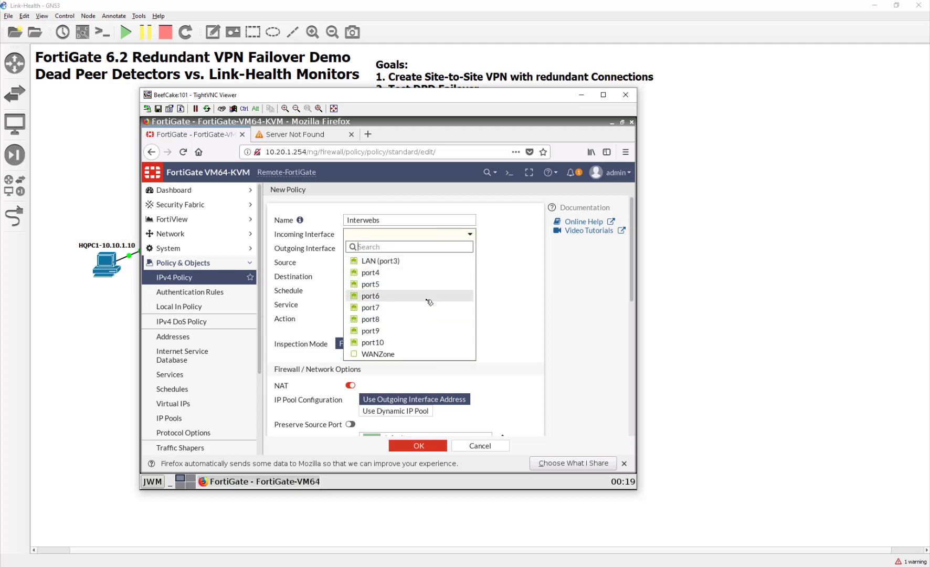
left_click(429, 261)
left_click(407, 249)
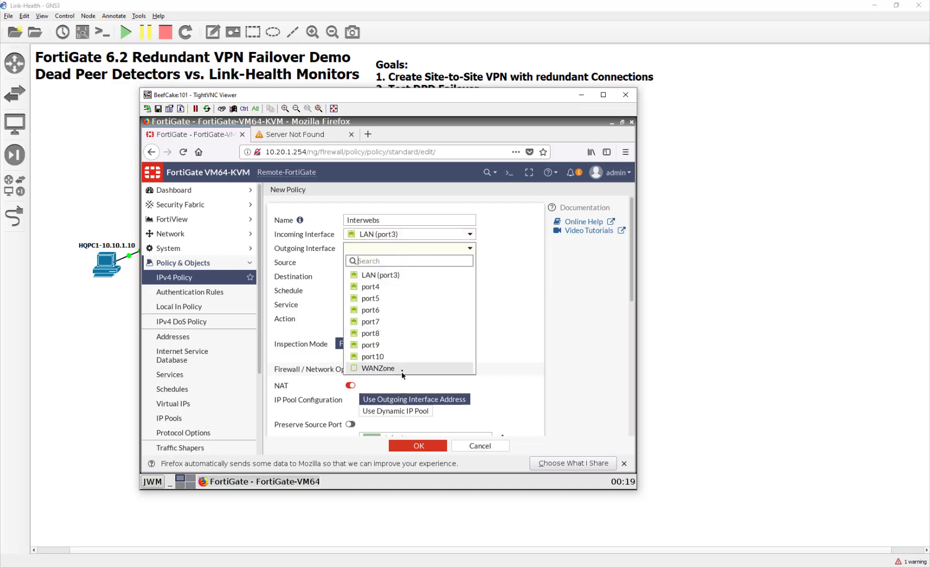
left_click(403, 369)
left_click(396, 263)
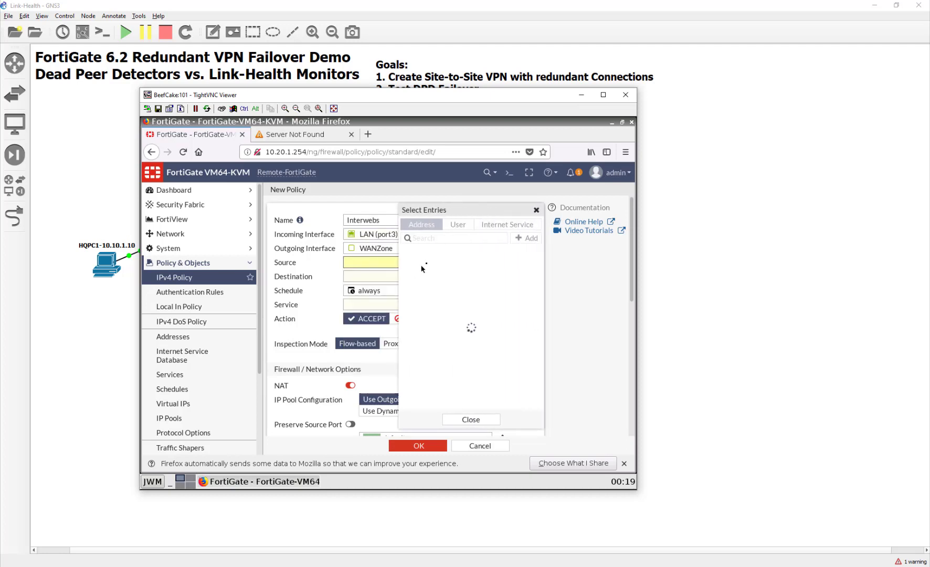
left_click(441, 267)
left_click(367, 286)
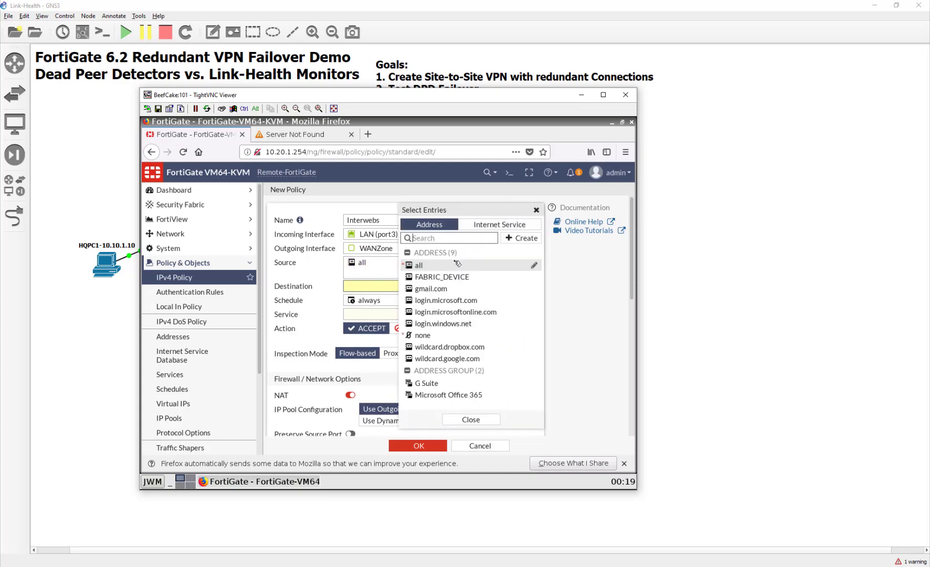
left_click(455, 266)
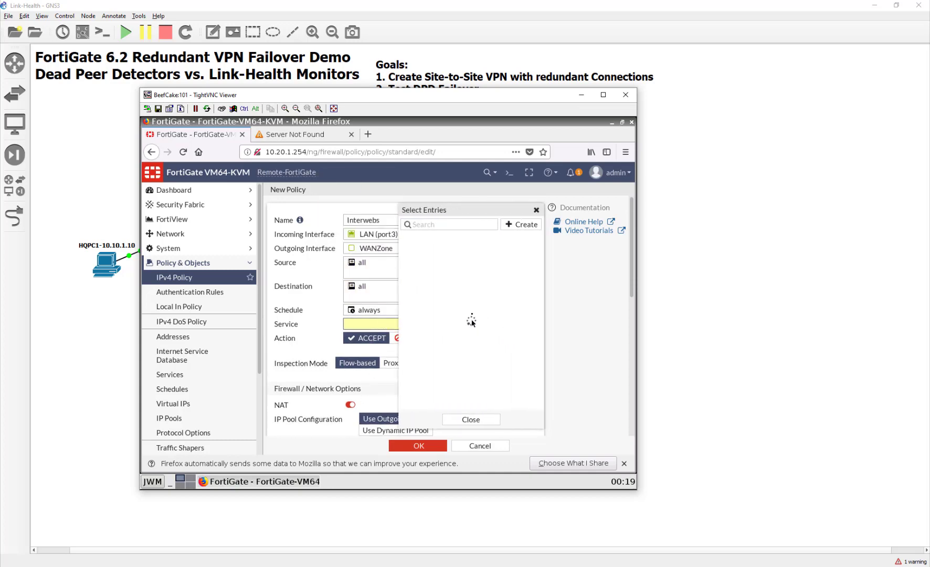
left_click(453, 264)
left_click(409, 446)
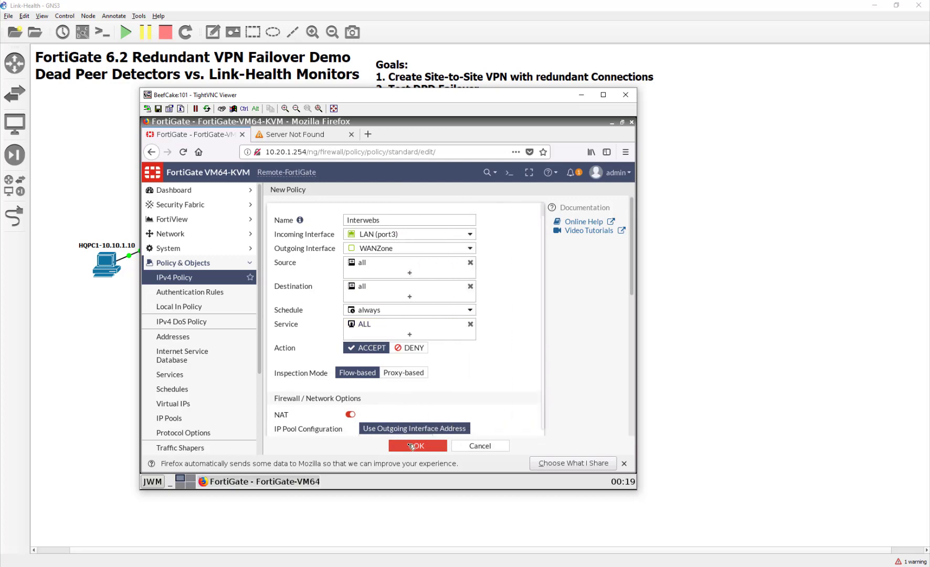
left_click(320, 135)
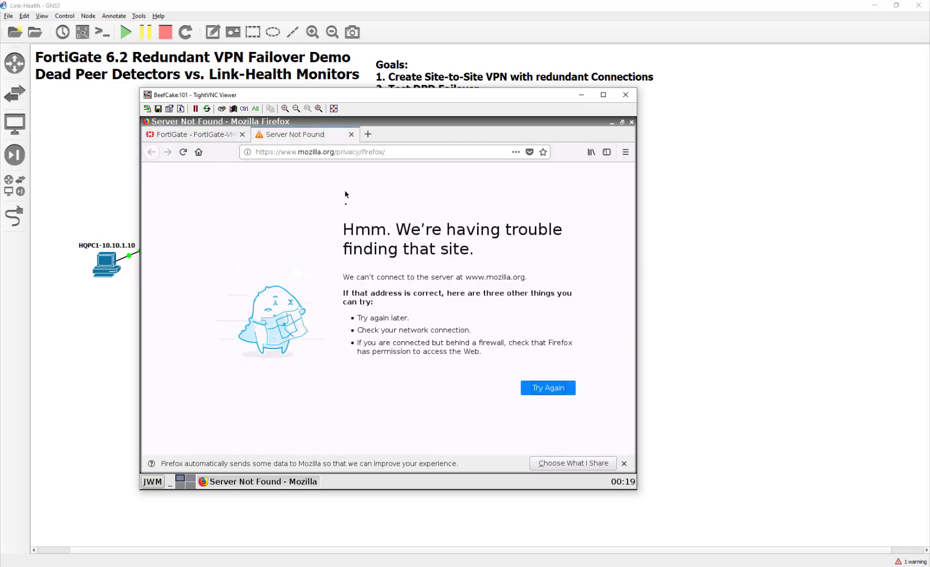
- Retry the unreachable page and browse the Firefox privacy notice links
left_click(535, 387)
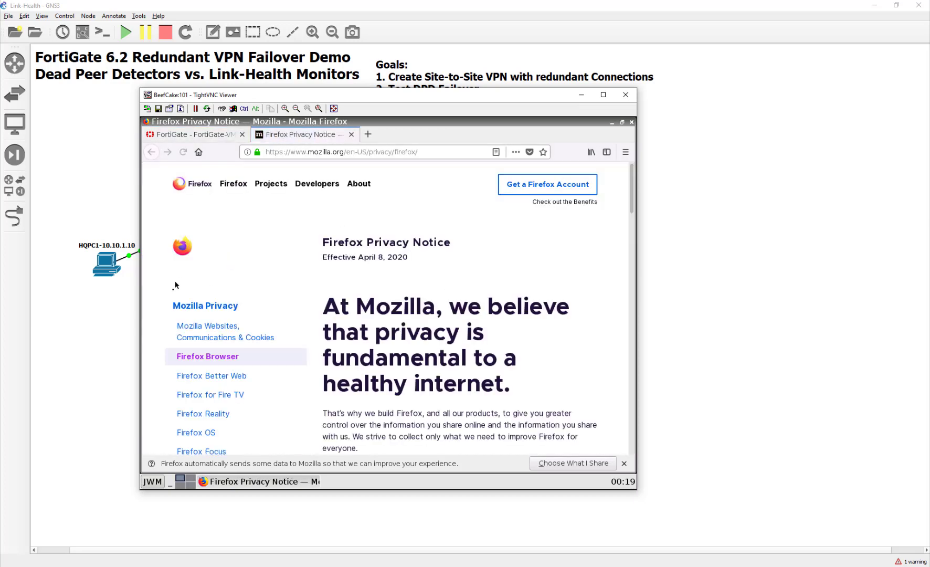
left_click(181, 310)
left_click(211, 376)
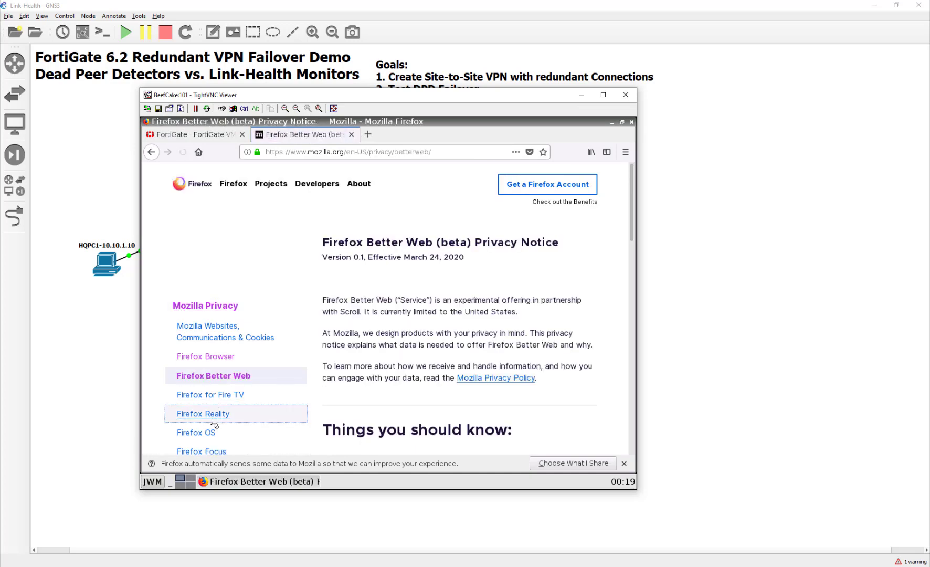
left_click(202, 413)
left_click(205, 376)
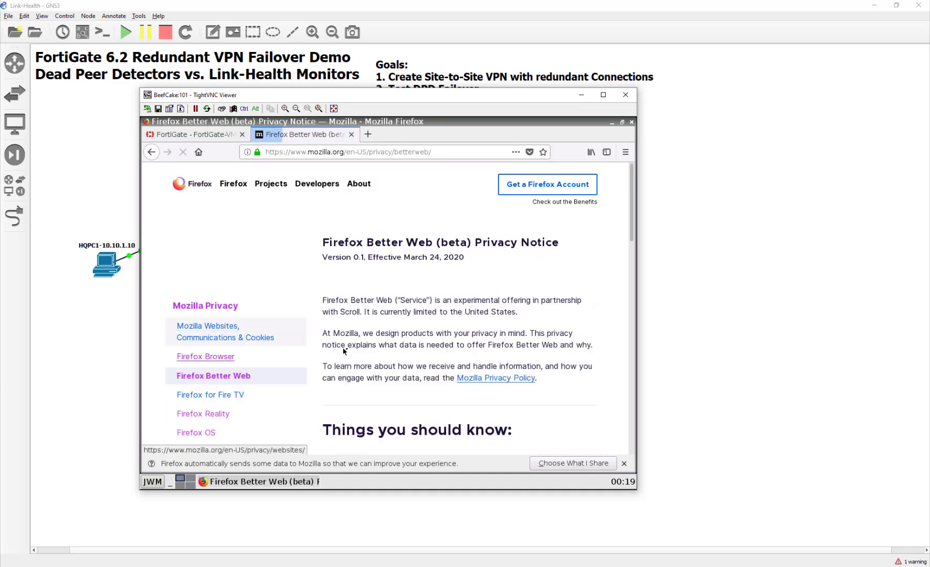
double_click(356, 258)
- Return to the Remote FortiGate's IPv4 policy list and bring the HQ FortiGate session forward
left_click(215, 135)
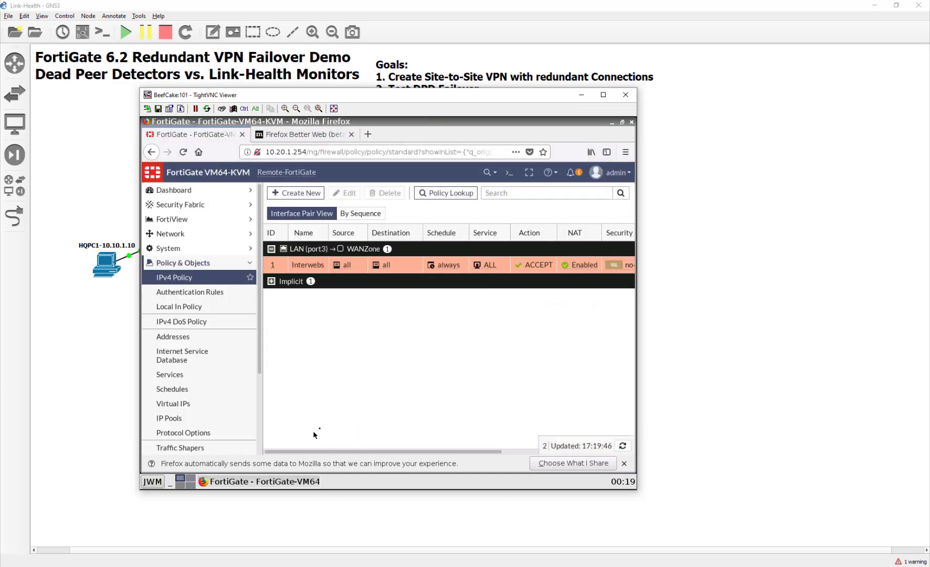
triple_click(314, 415)
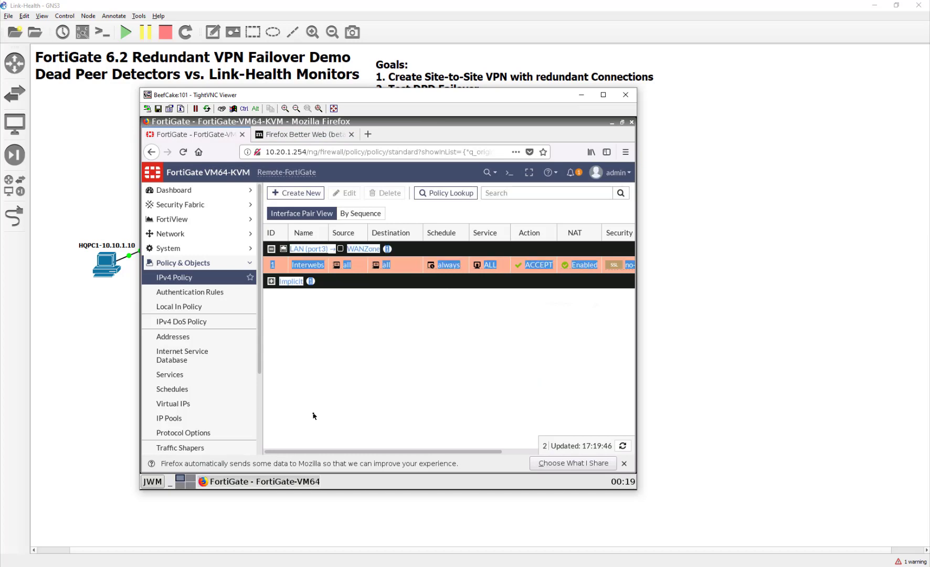
left_click(638, 566)
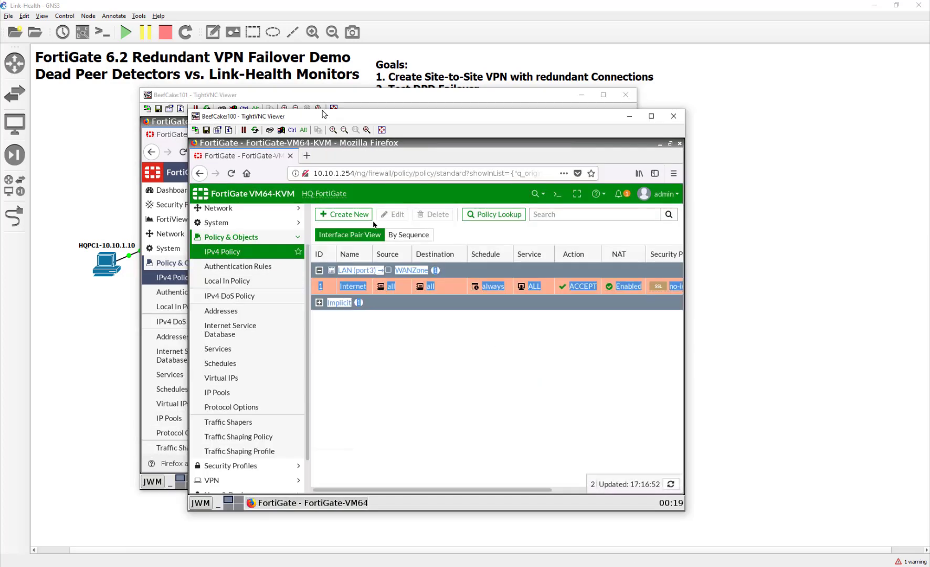
- Start a new IPsec VPN named ToRemote1 in the IPsec Wizard
left_click_drag(334, 121, 288, 84)
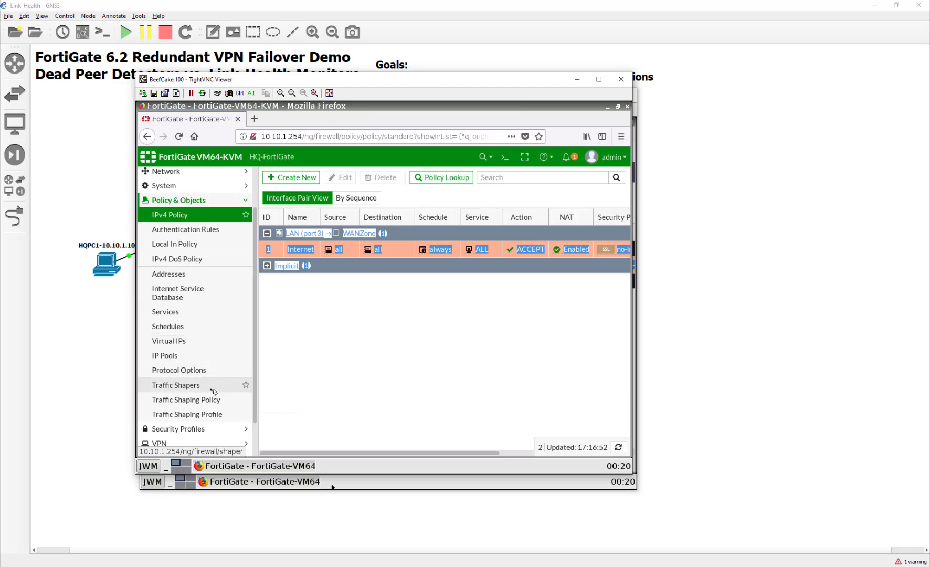
scroll(210, 394, "down", 2)
left_click(184, 405)
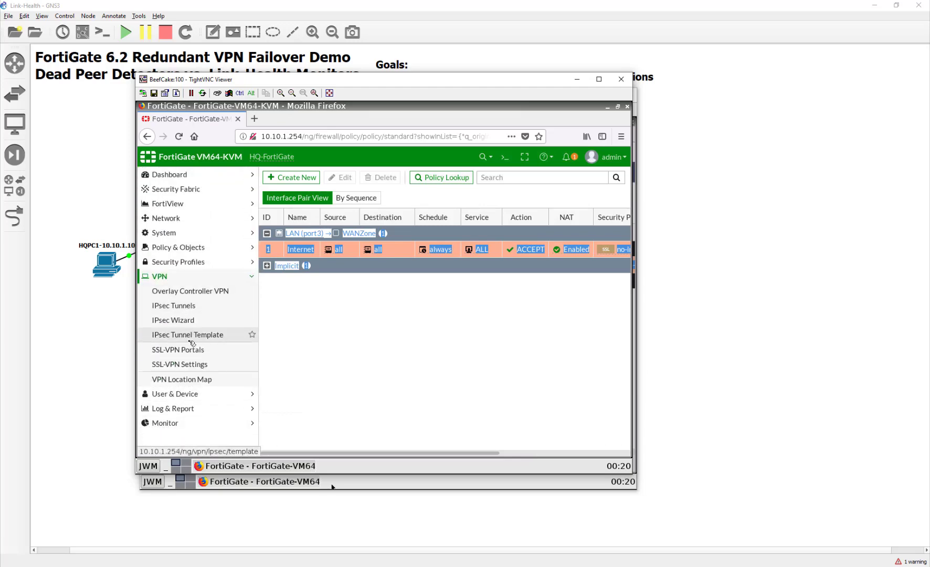
left_click(191, 320)
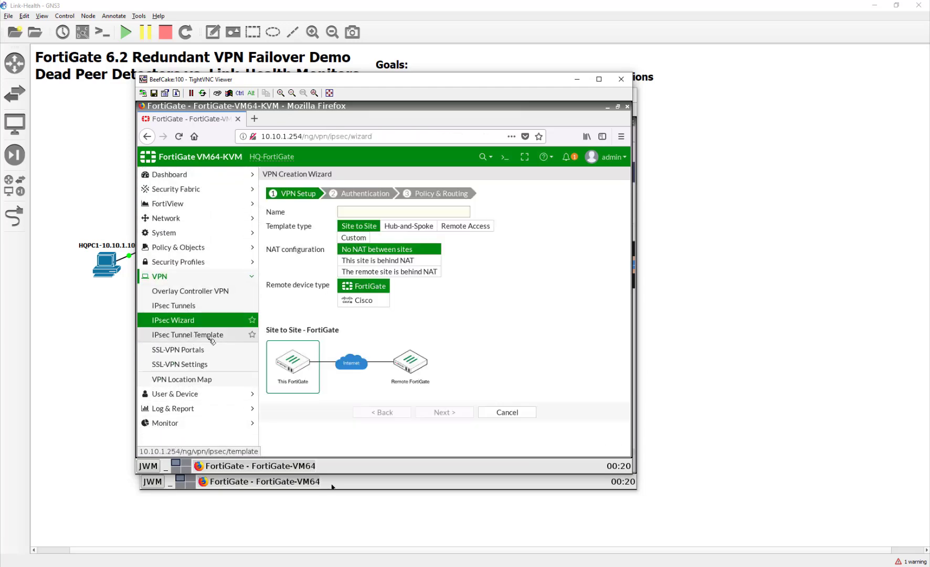
left_click(440, 214)
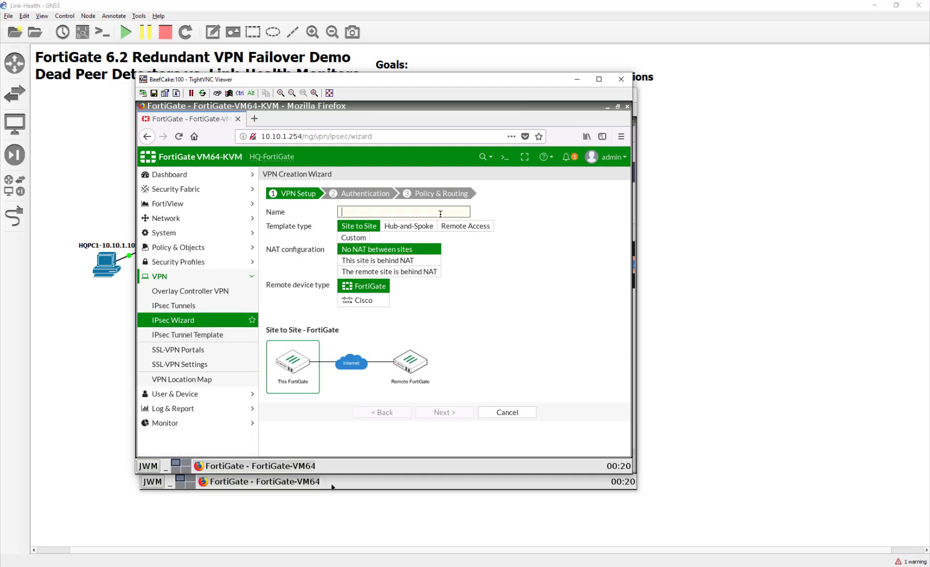
type("ToRemote1")
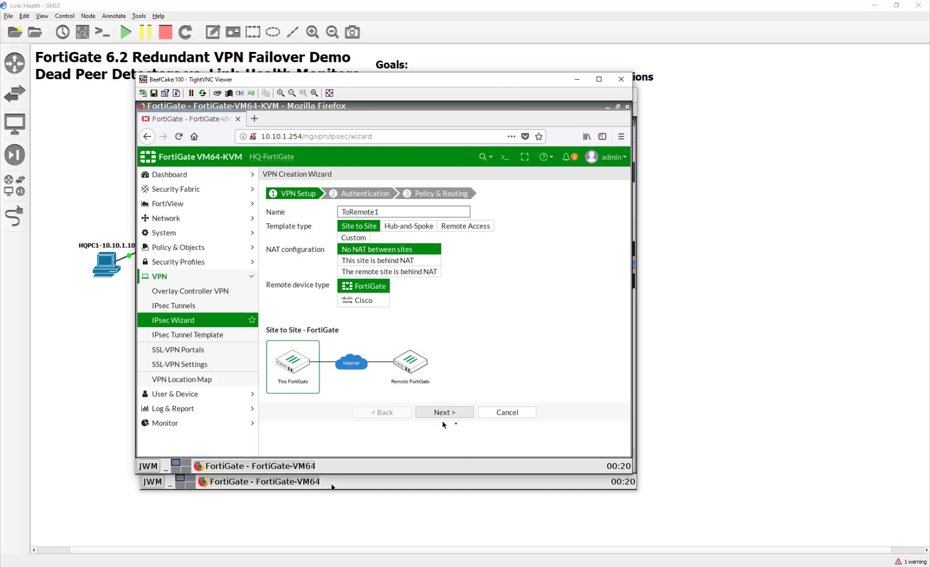
left_click(463, 413)
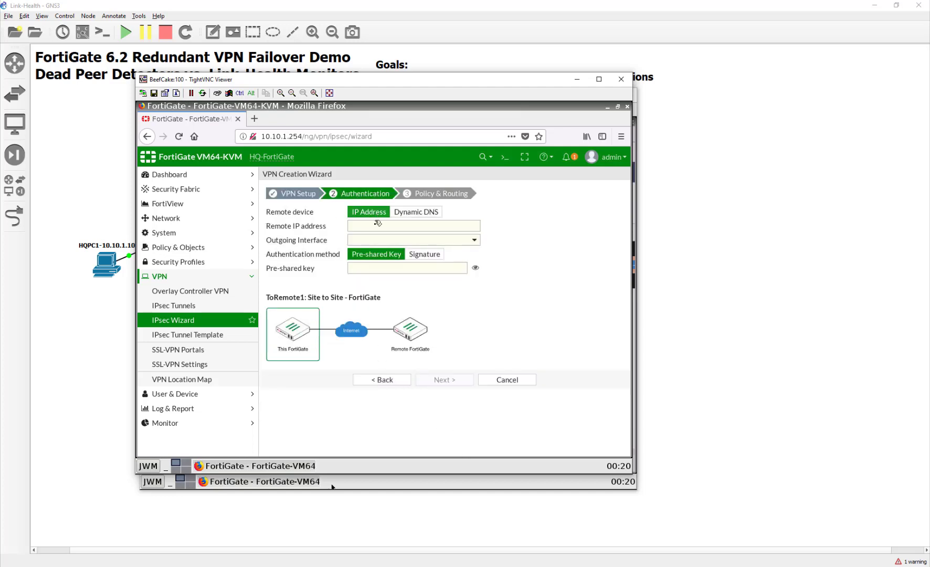
- Set the remote peer to 10.200.3.1 and enter the pre-shared key
left_click(374, 227)
type("10")
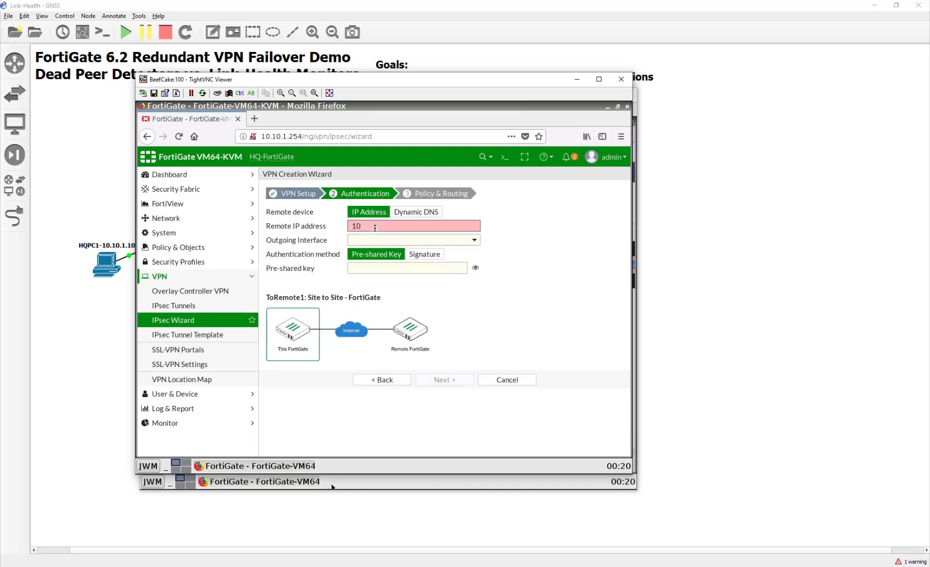
type(".200.3.1")
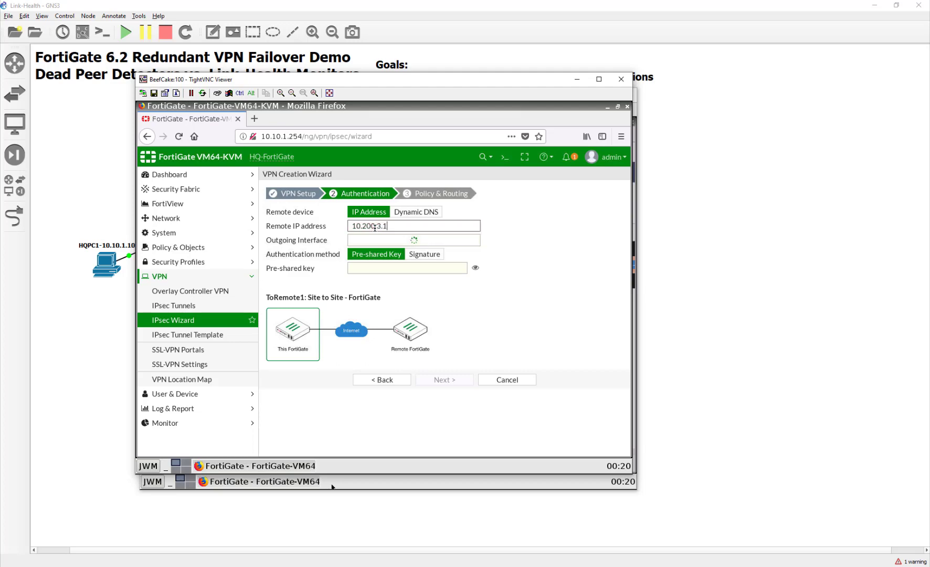
left_click(422, 268)
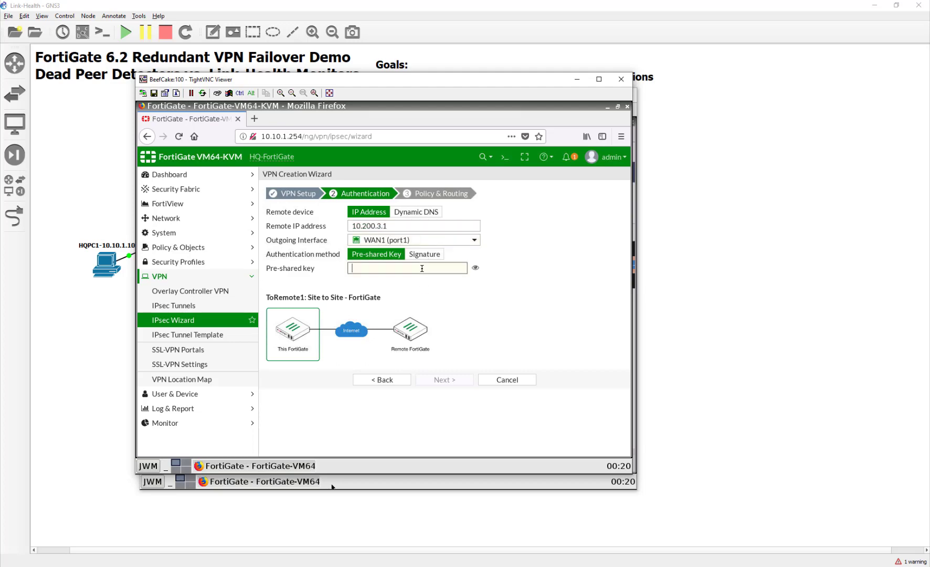
type("fortine")
left_click(476, 268)
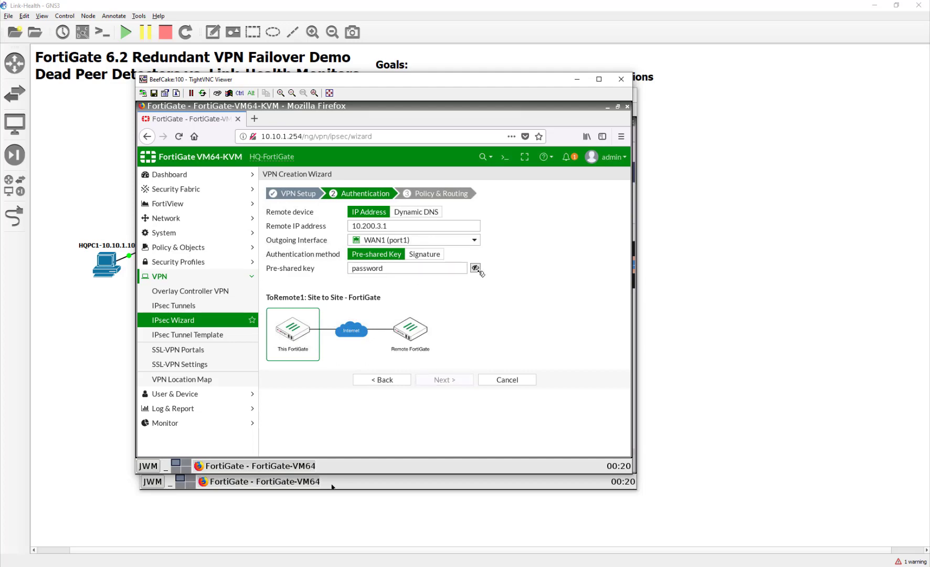
left_click(476, 268)
left_click(445, 379)
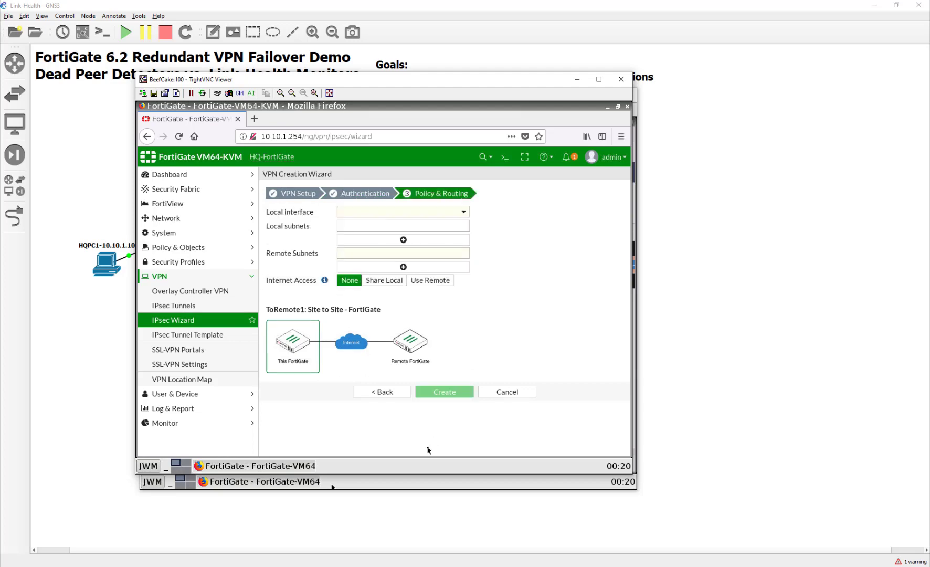
- Use LAN (port3) locally with remote subnet 10.20.1.0/24 and create the tunnel
left_click(361, 211)
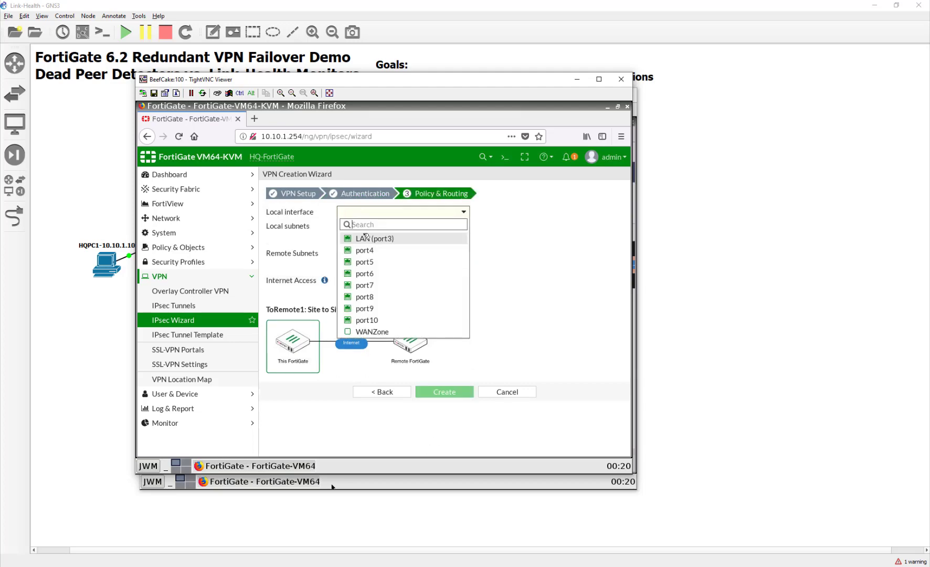
left_click(366, 238)
left_click(374, 256)
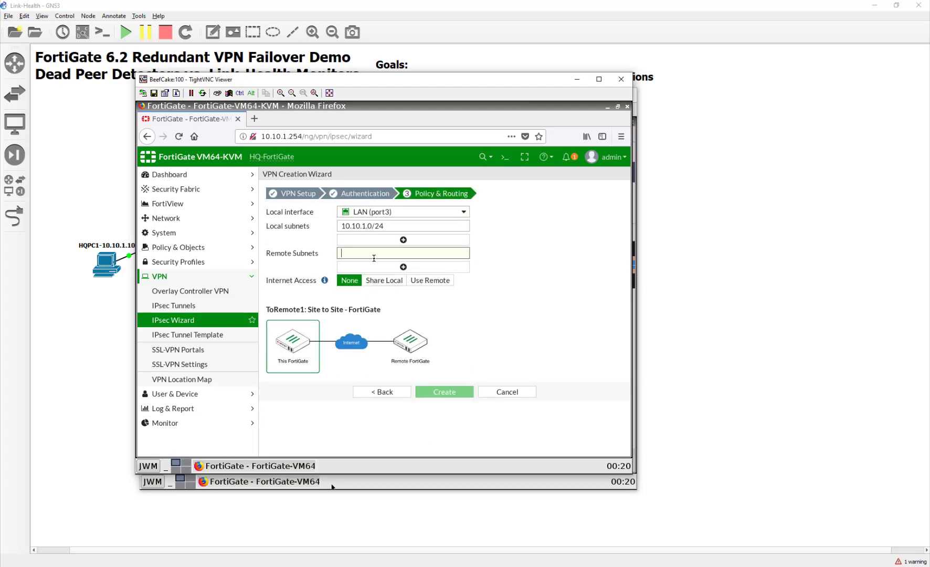
type("10.")
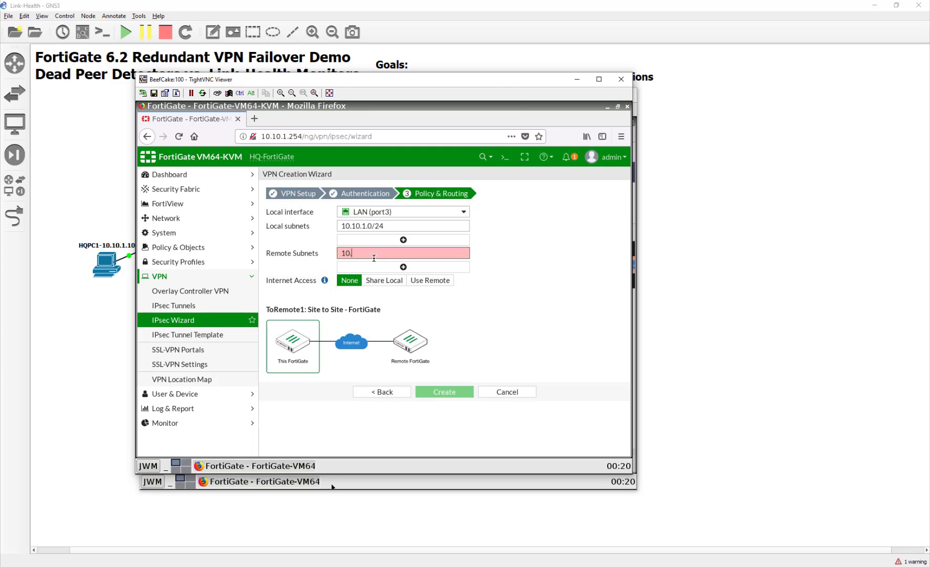
type("20.1.0/24")
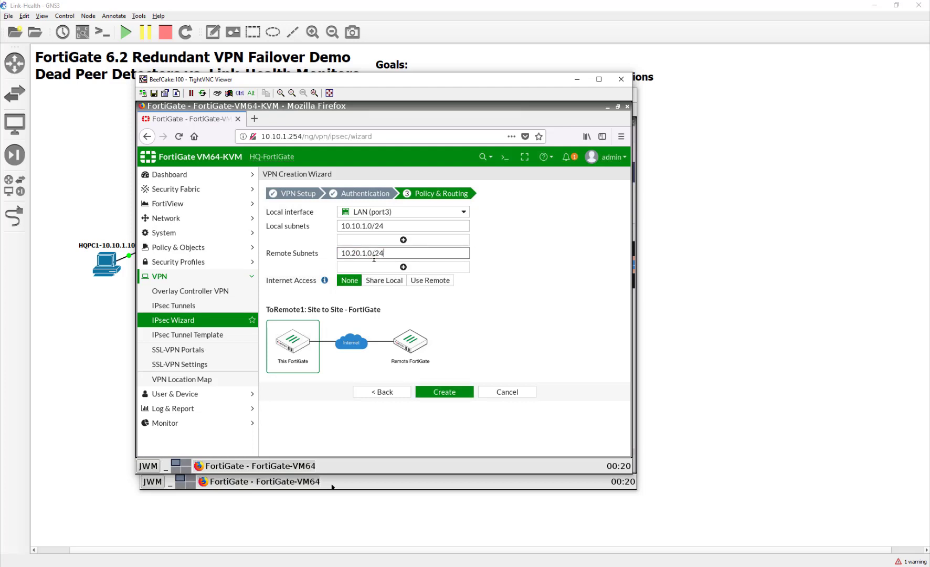
left_click(428, 392)
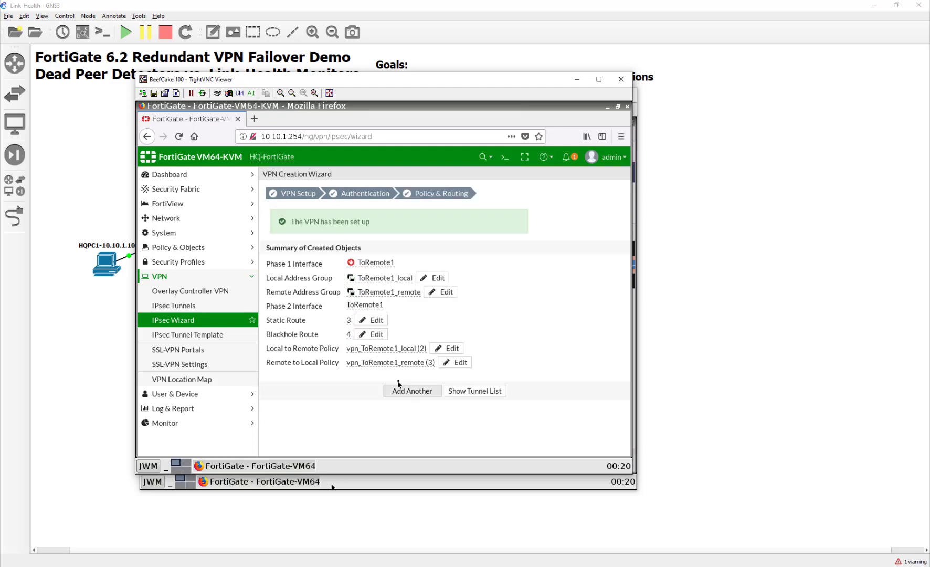
- Start a second IPsec VPN named To Remote2
left_click(420, 398)
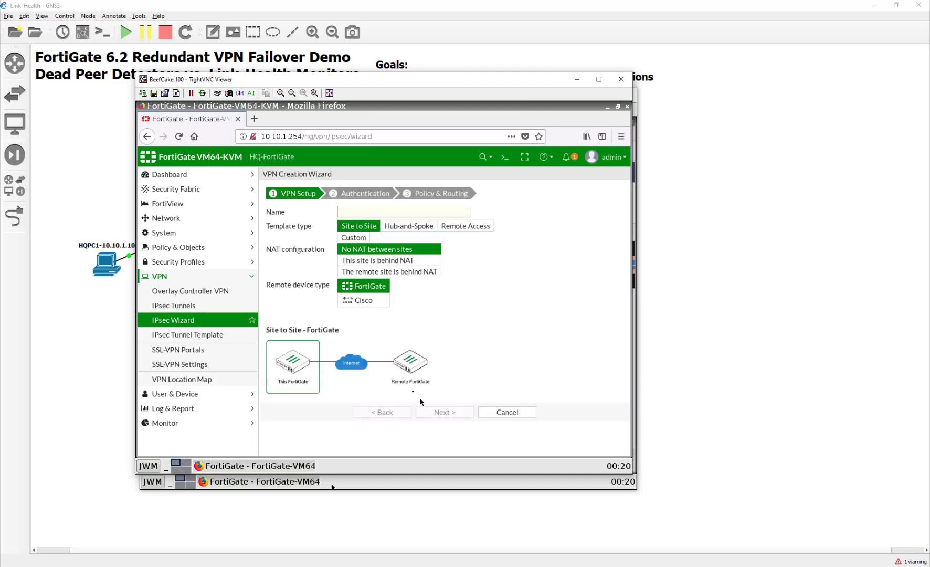
left_click(356, 212)
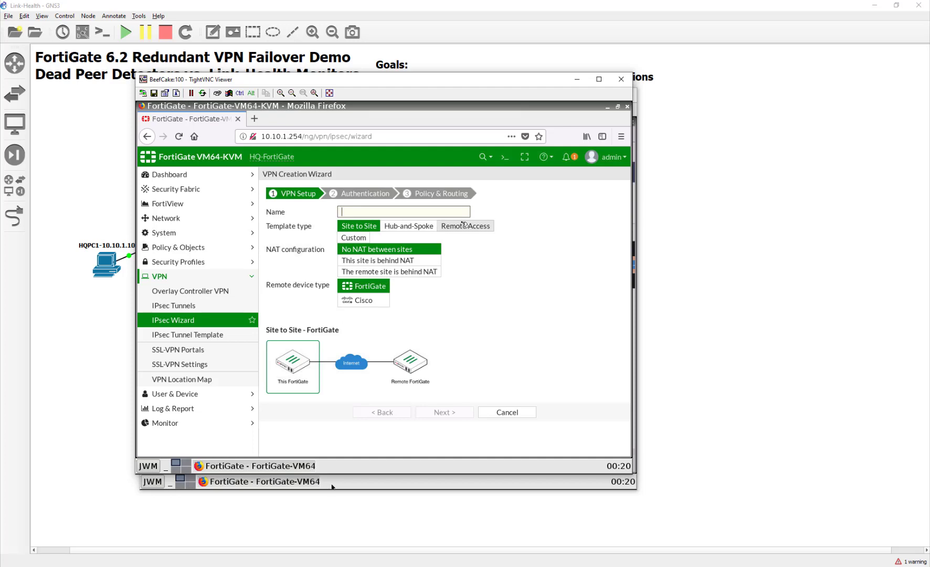
type("To Remote2")
left_click(466, 416)
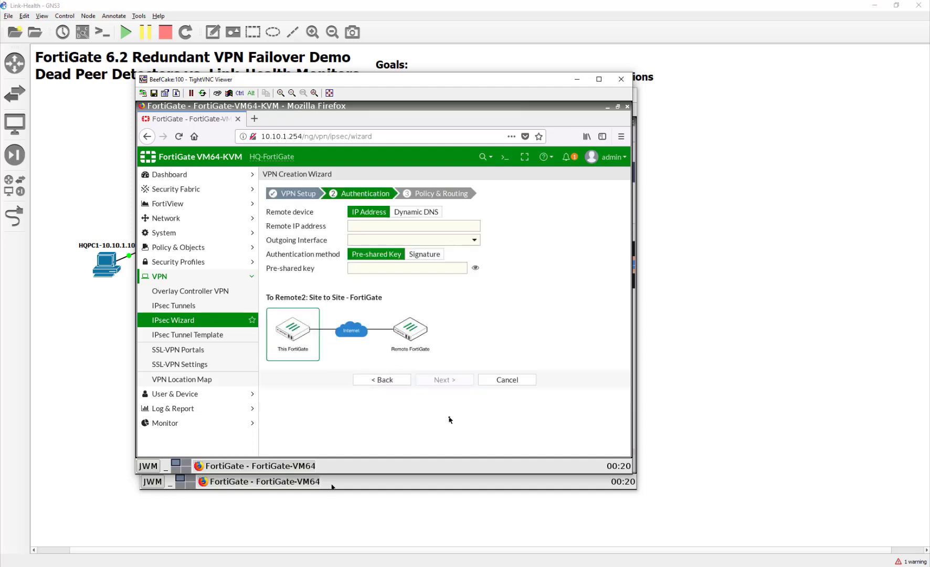
- Set remote peer 10.200.4.1 over WAN2 (port2) and enter the pre-shared key
left_click(404, 224)
type("10.200")
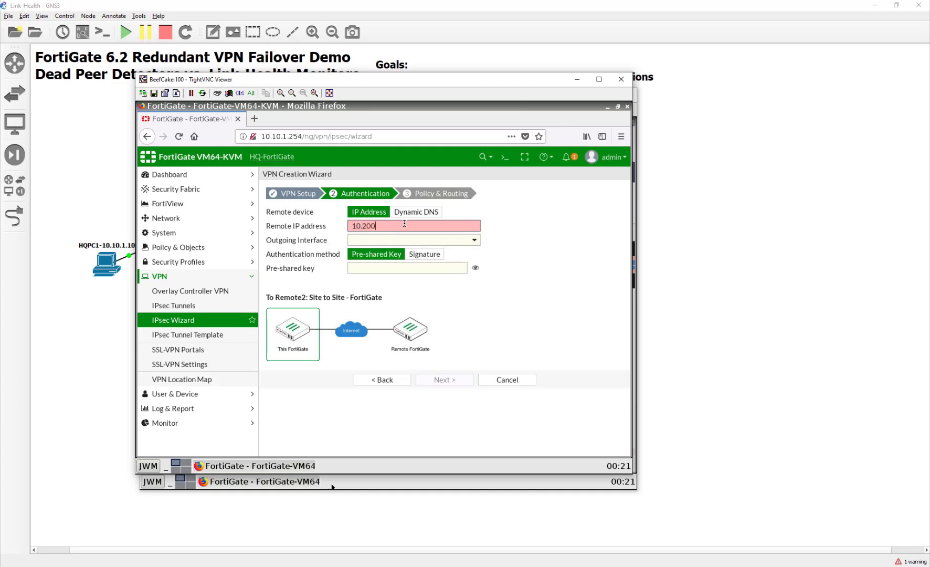
type(".4.1")
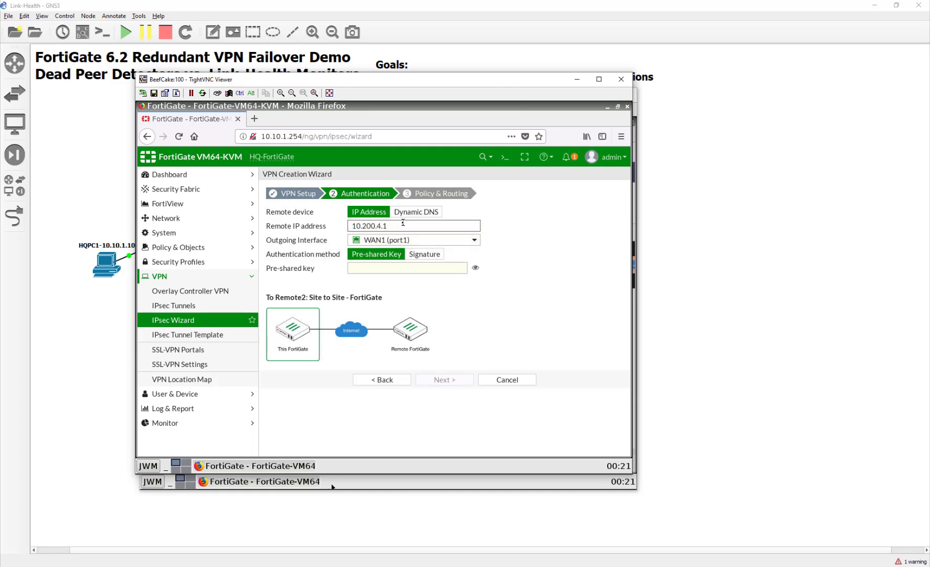
mouse_move(427, 244)
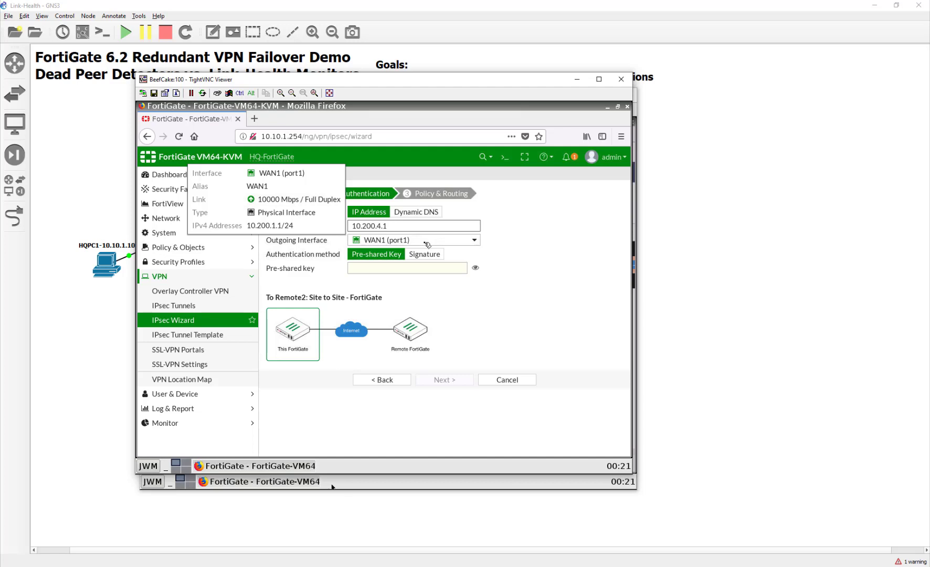
left_click(428, 243)
left_click(417, 277)
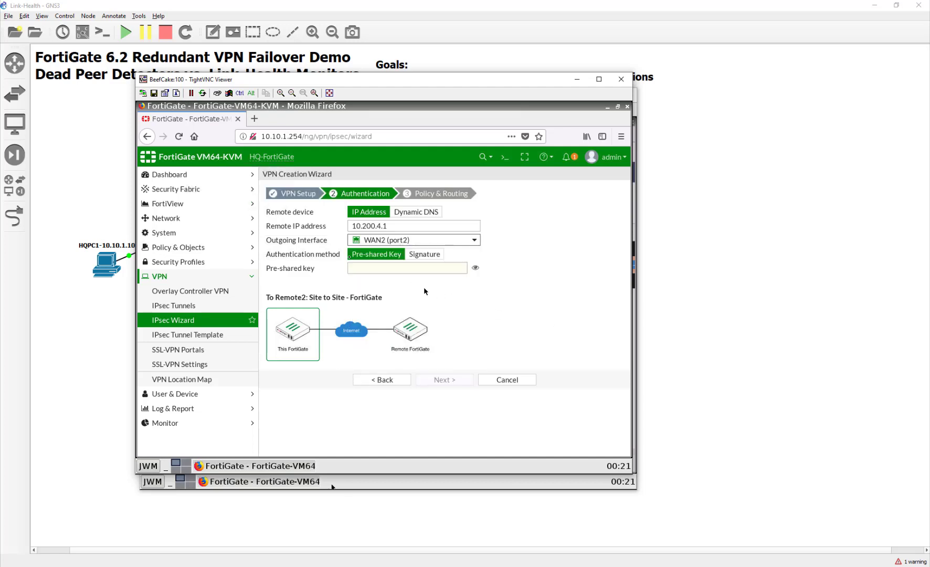
left_click(382, 271)
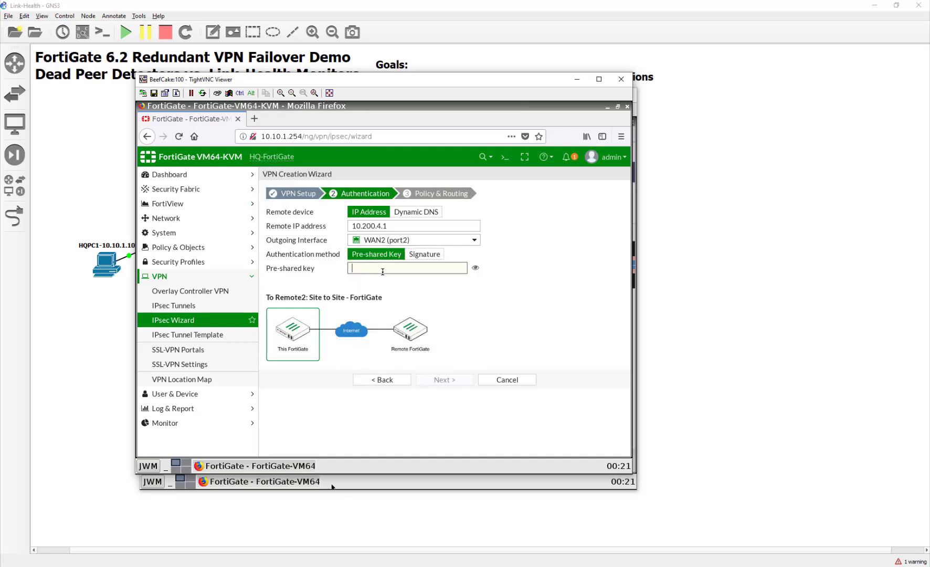
type("fortinet")
left_click(475, 268)
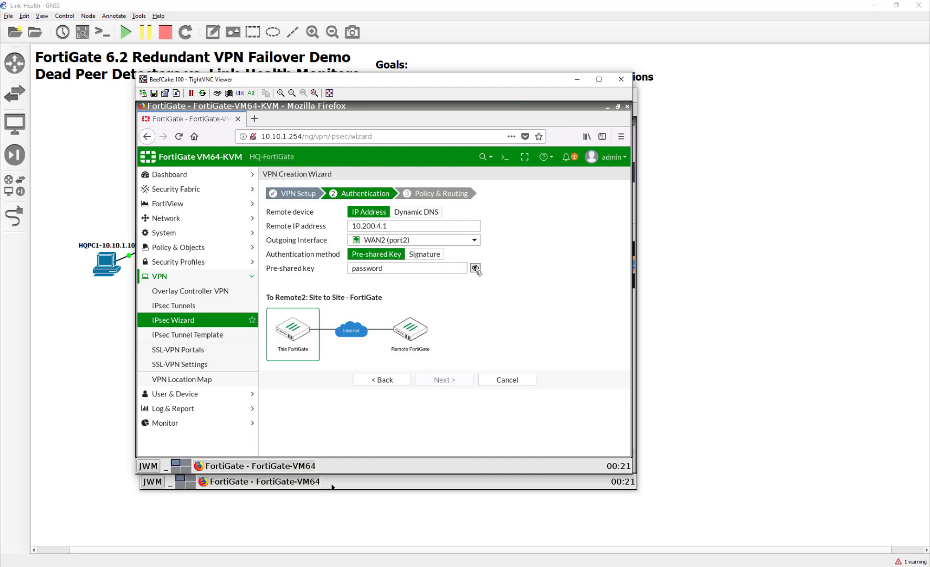
left_click(475, 268)
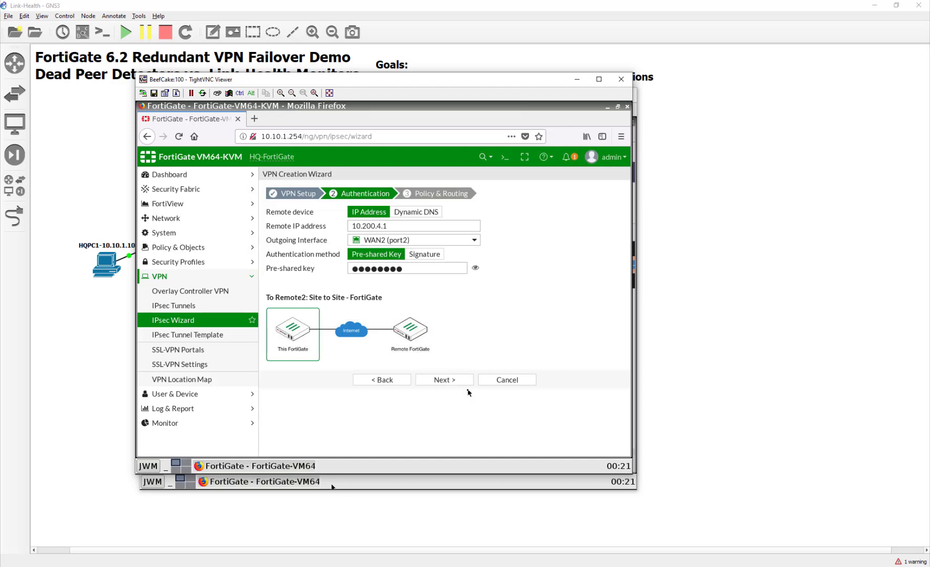
left_click(462, 381)
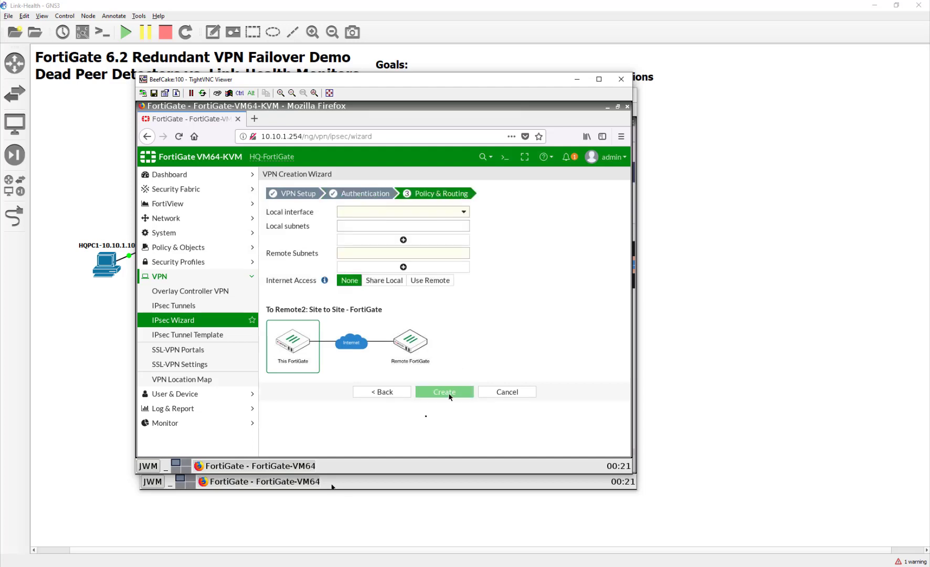
- Choose LAN (port3) locally, enter remote subnet 10.20.1.0/24, and create the To Remote2 tunnel
left_click(376, 211)
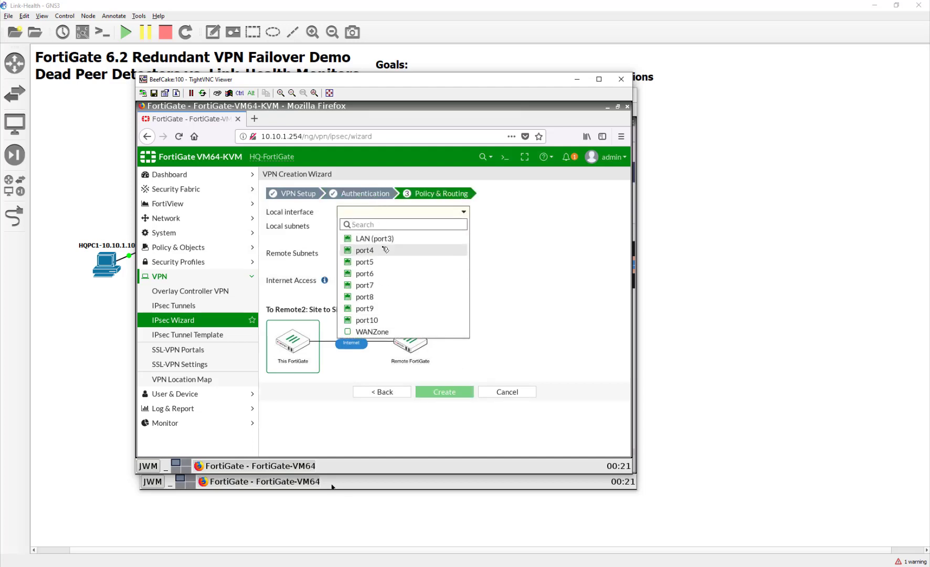
left_click(373, 239)
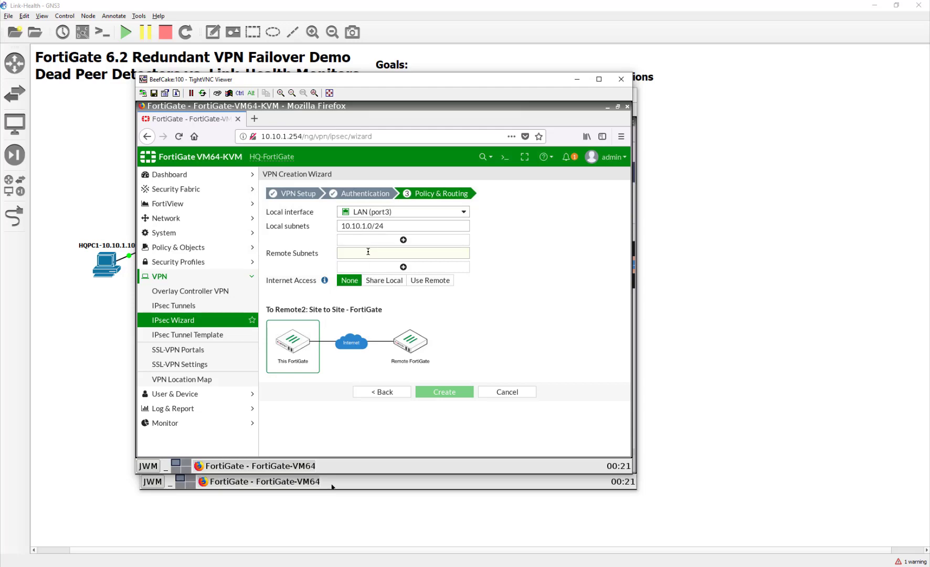
left_click(368, 252)
type("10.10.")
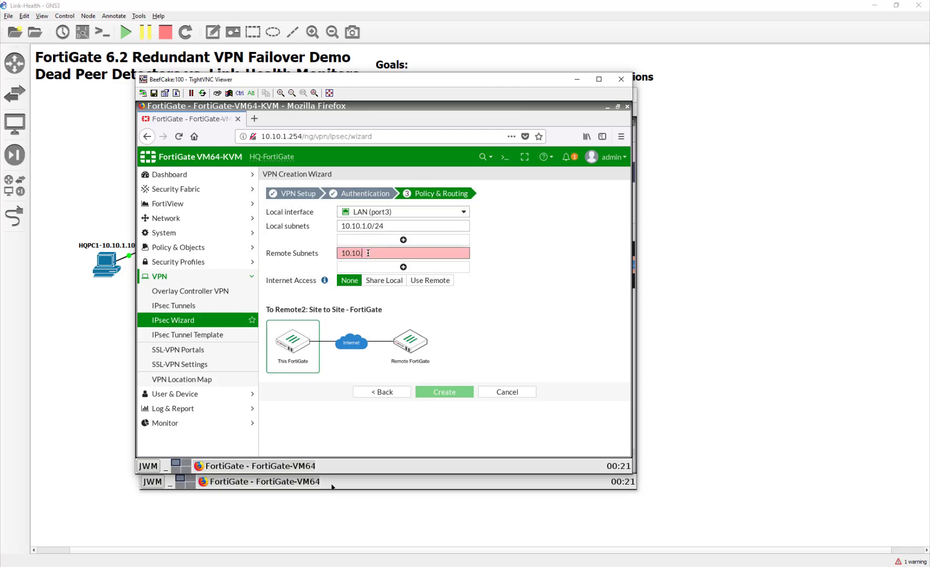
key("BackSpace")
key("BackSpace")
key("BackSpace")
type("20.1.0/24")
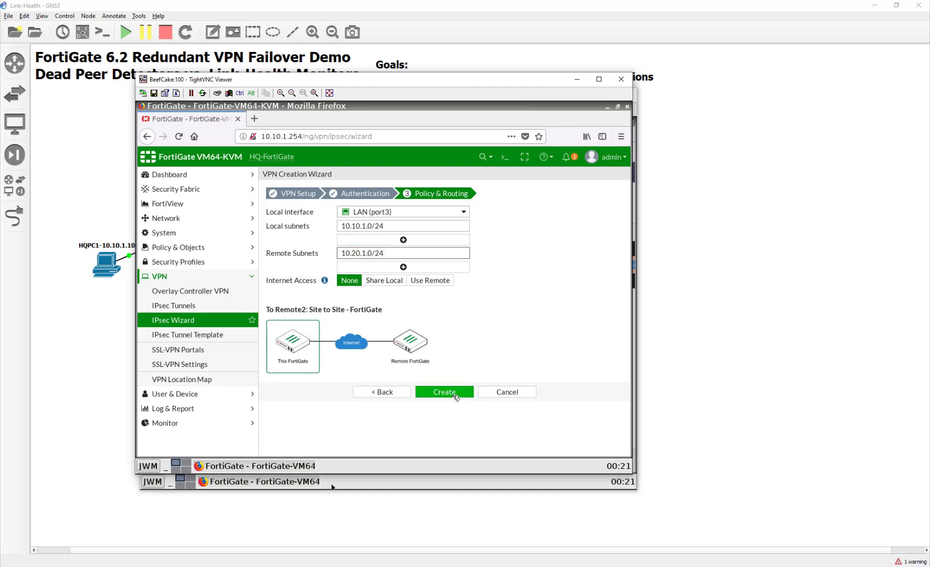
left_click(455, 391)
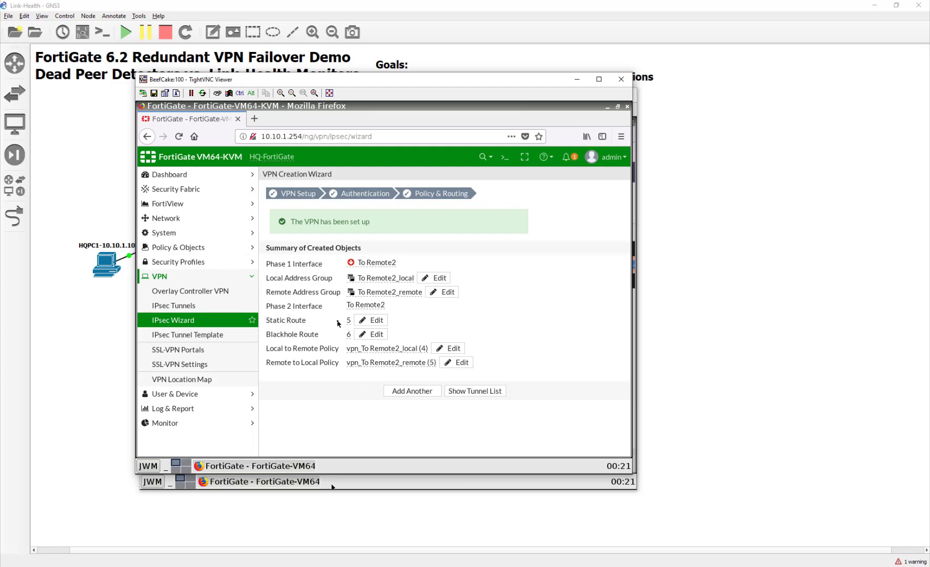
- Change static route 5's administrative distance from 10 to 15, then close the HQ viewer
left_click(374, 321)
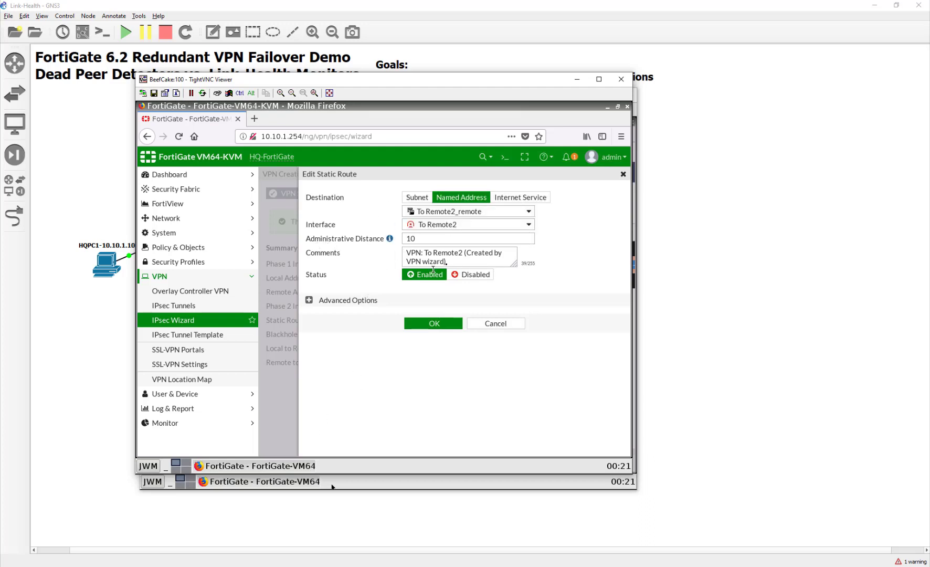
mouse_move(392, 239)
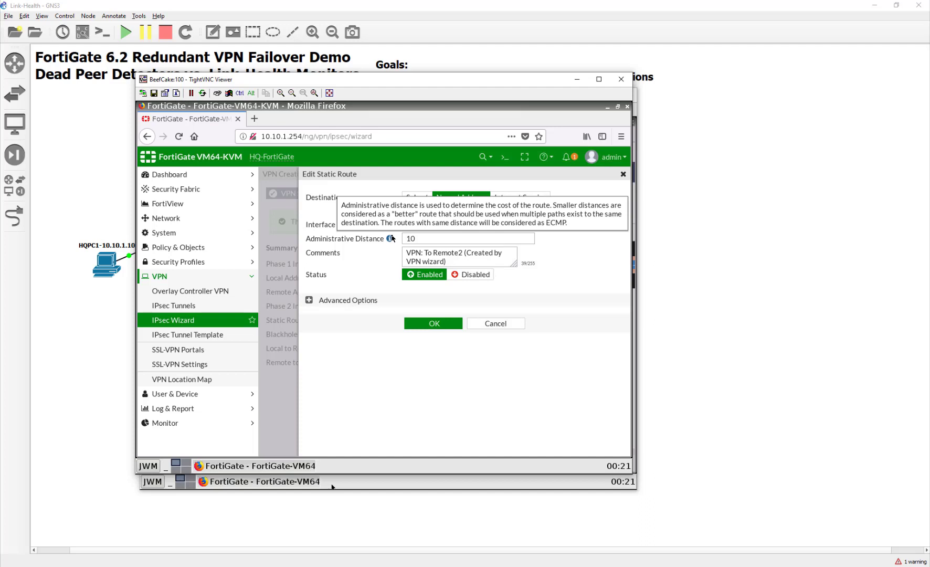
double_click(431, 238)
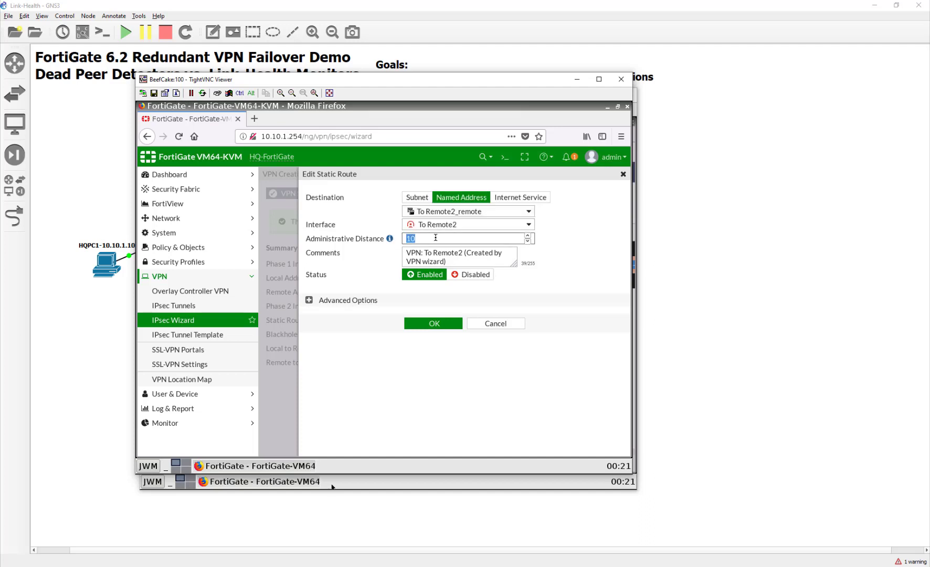
type("15")
left_click(411, 325)
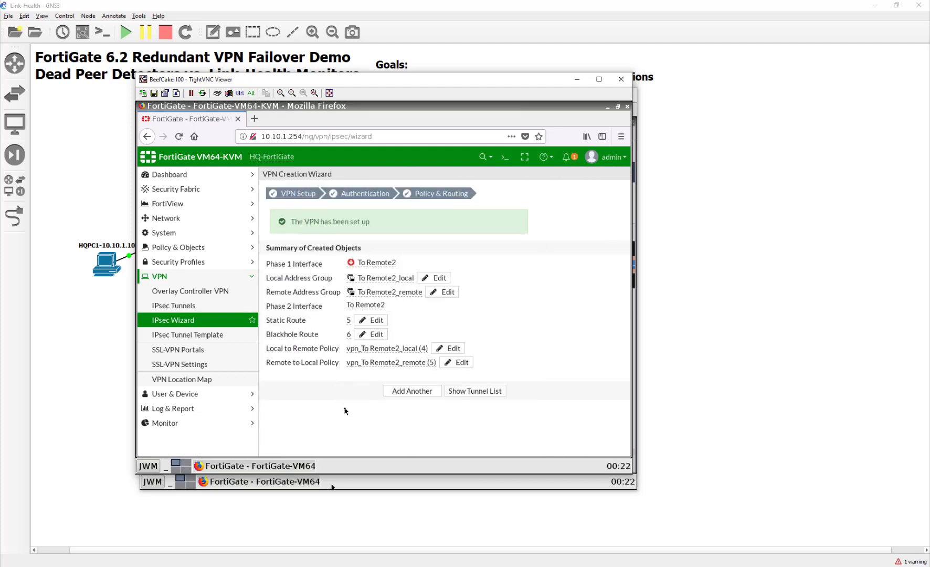
left_click(615, 83)
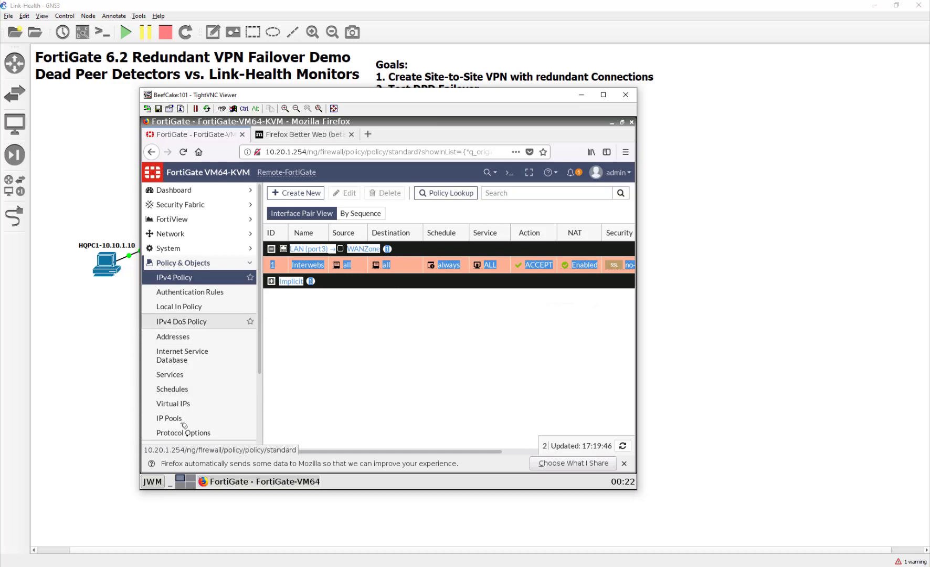
- Start a new IPsec VPN named ToHQ1 on the Remote FortiGate
scroll(189, 378, "down", 3)
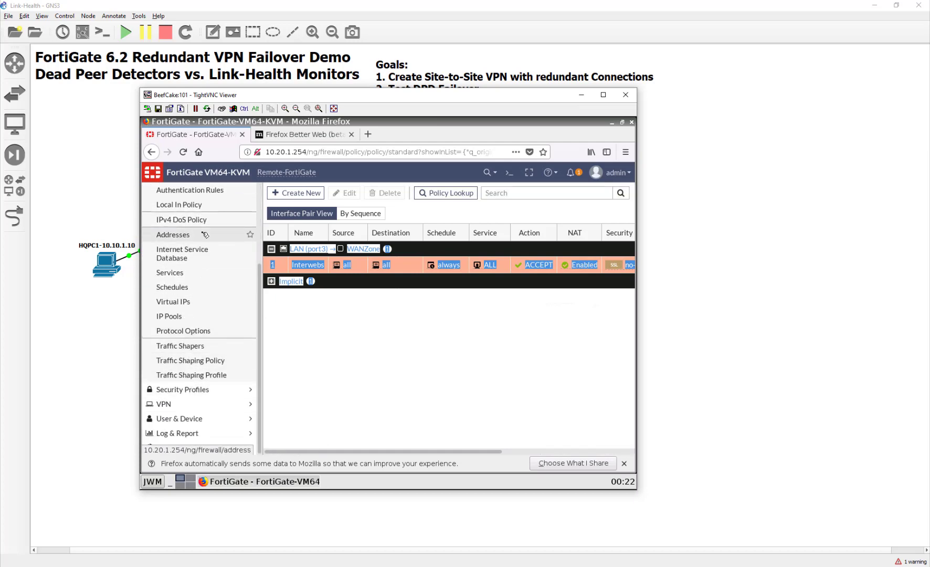
left_click(199, 406)
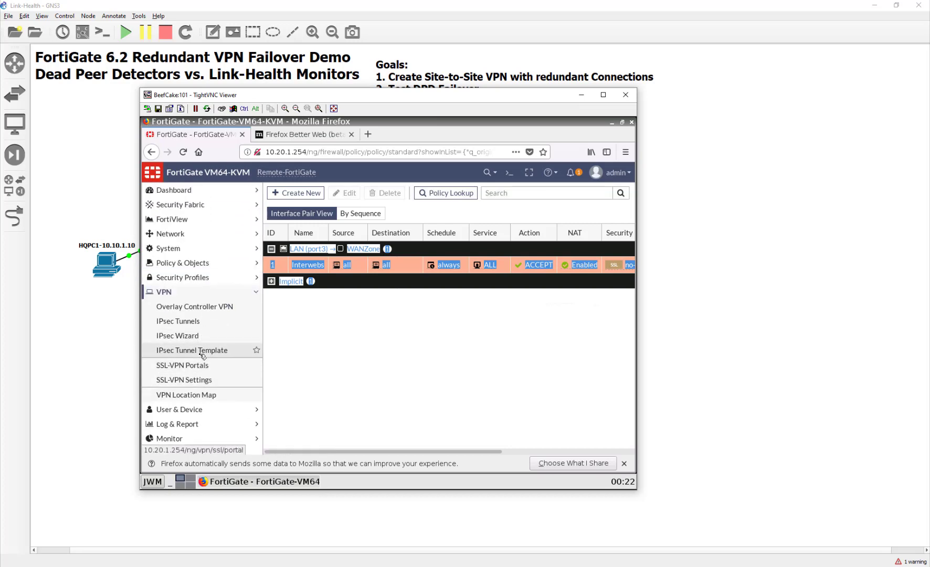
left_click(199, 336)
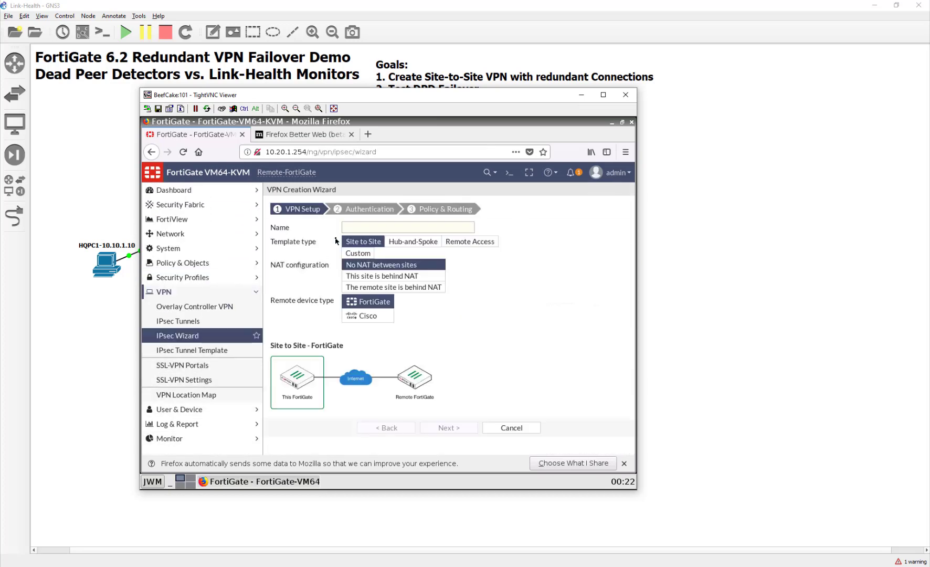
left_click(356, 227)
type("ToHQ1")
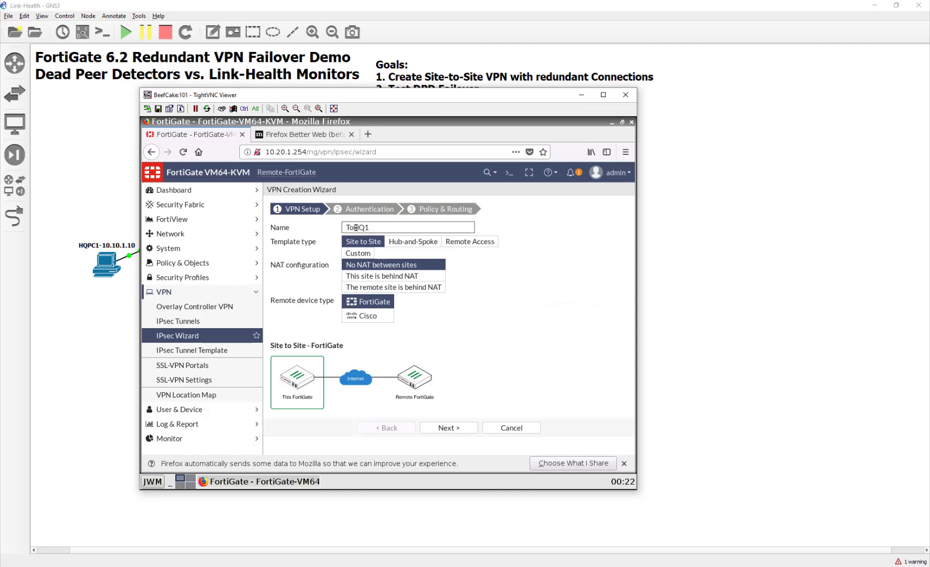
left_click(450, 428)
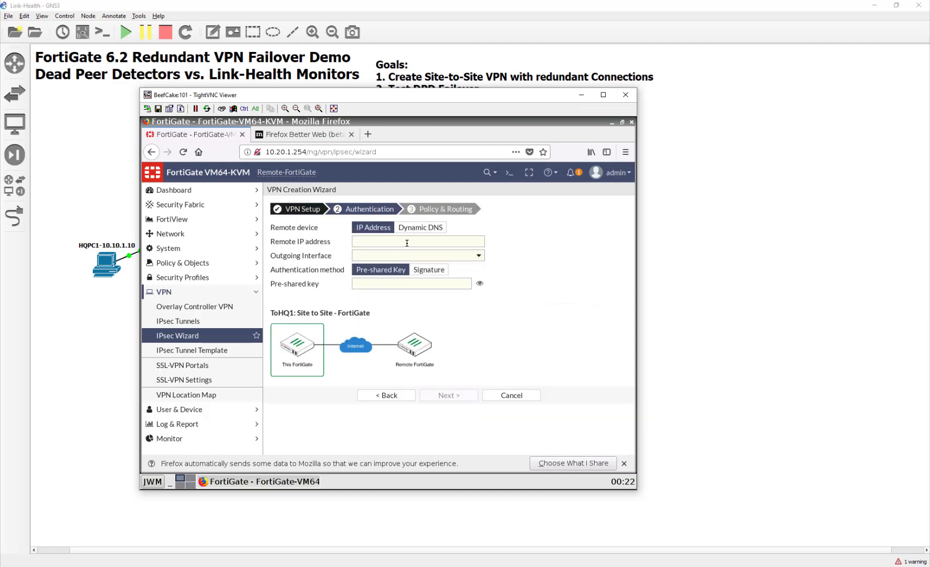
- Set the remote peer to 10.200.1.1 and enter the pre-shared key
left_click(407, 243)
type("10.200.1.1")
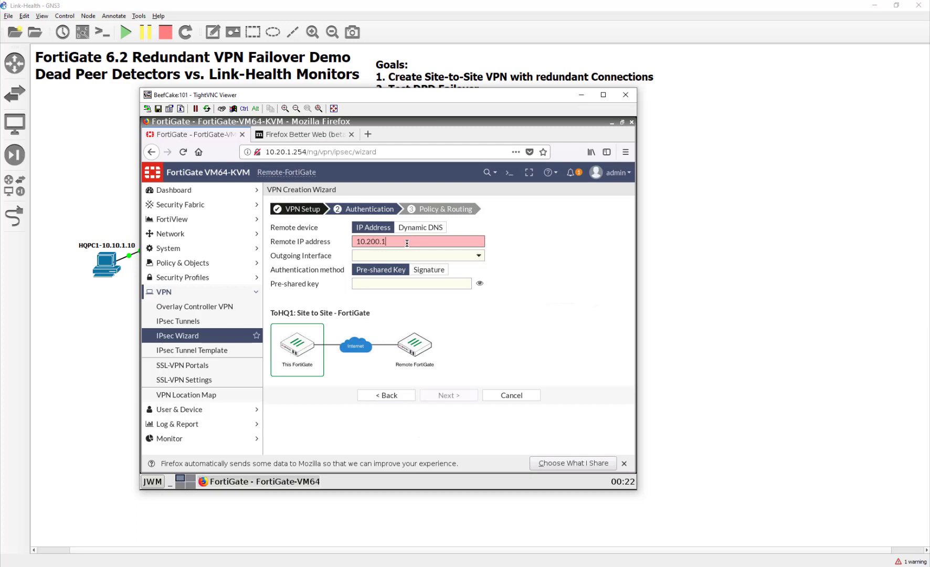
left_click(397, 286)
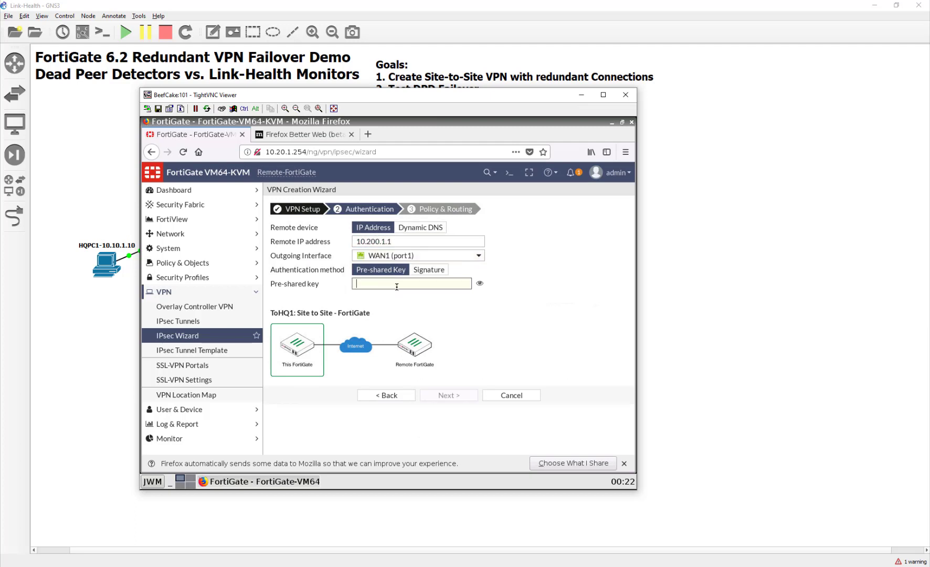
type("fortinet")
left_click(480, 284)
left_click(480, 284)
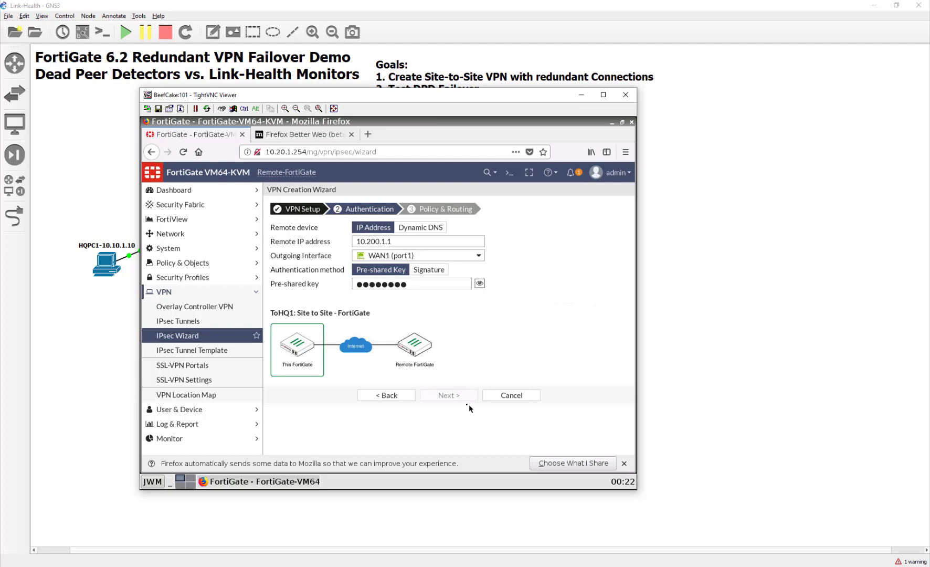
left_click(462, 396)
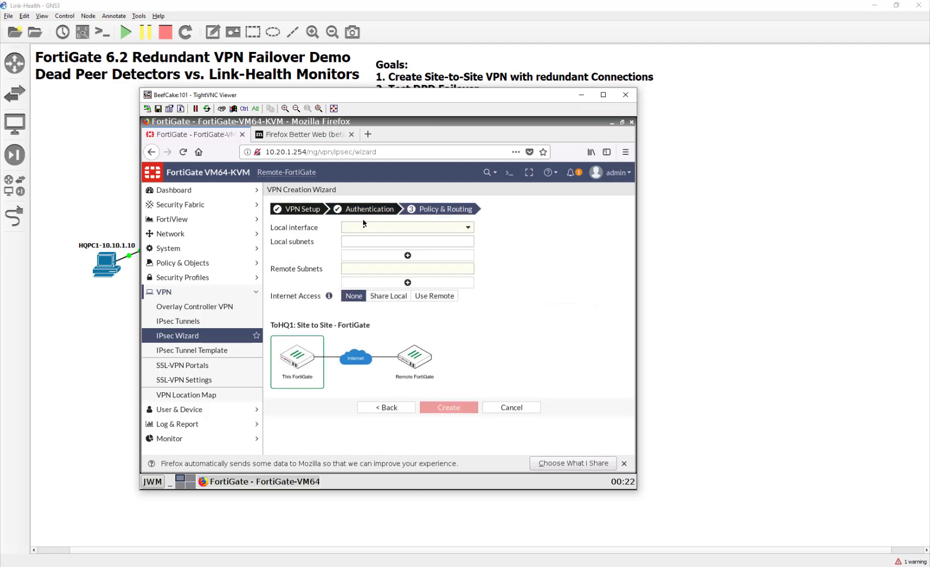
- Use LAN (port3) locally with remote subnet 10.10.1.0/24 and create the tunnel
left_click(378, 227)
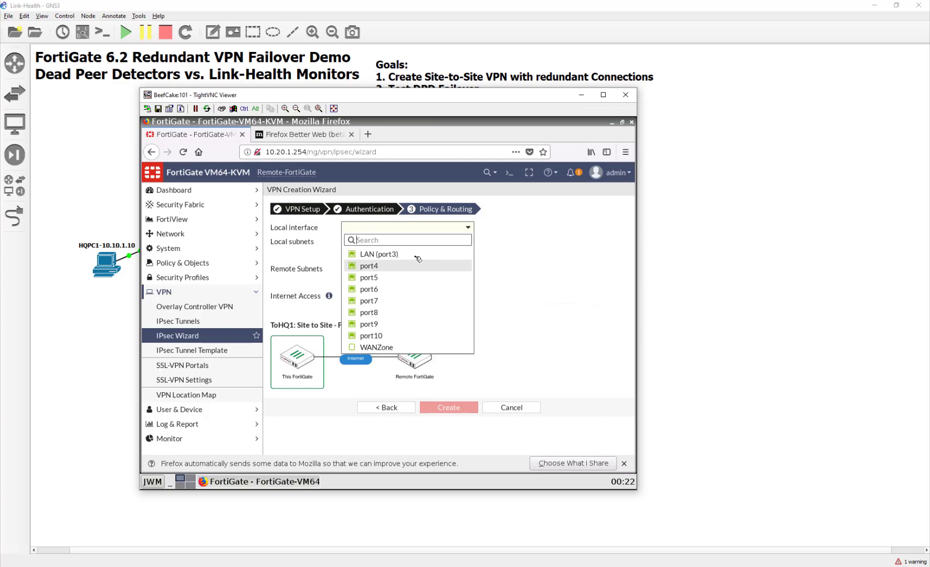
left_click_drag(331, 93, 397, 80)
left_click(458, 245)
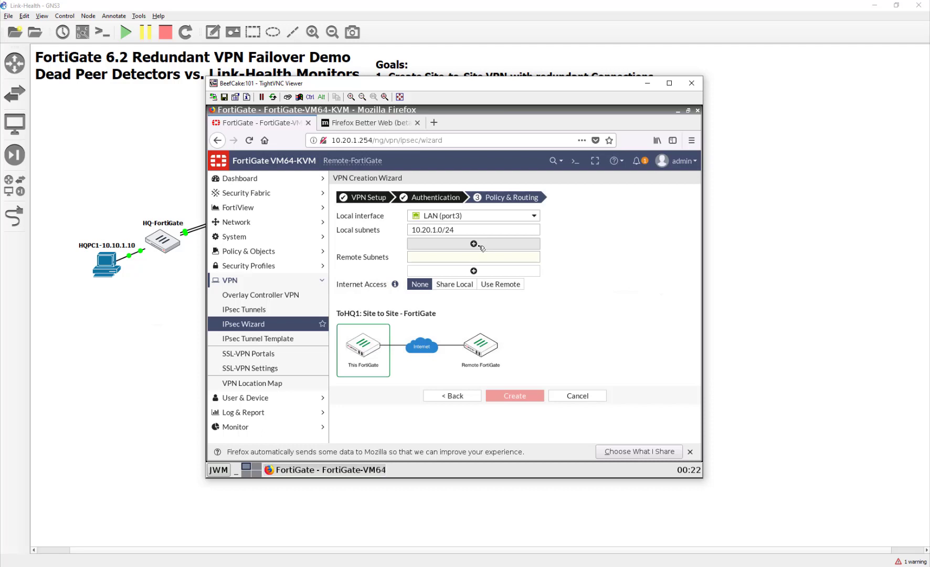
left_click(472, 258)
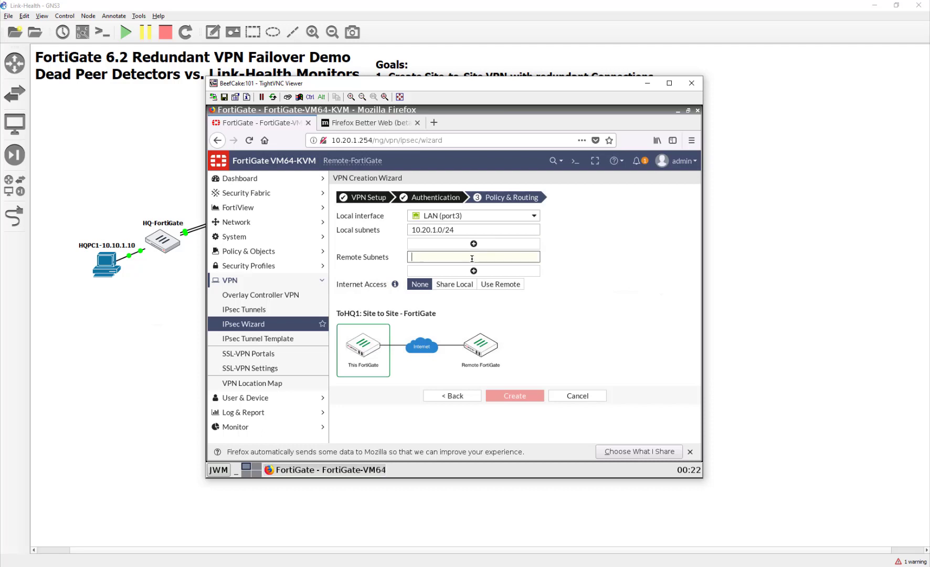
type("10.10")
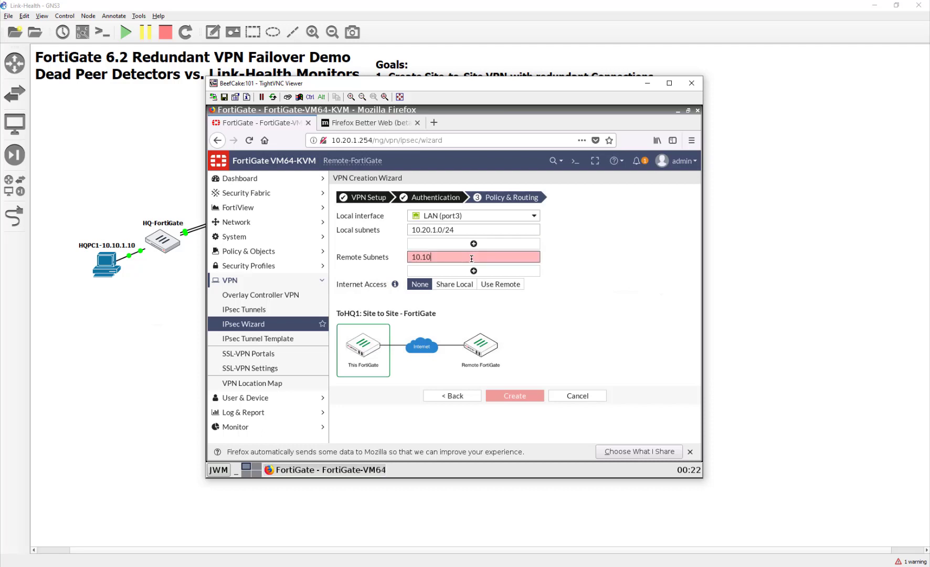
type(".1.0/24")
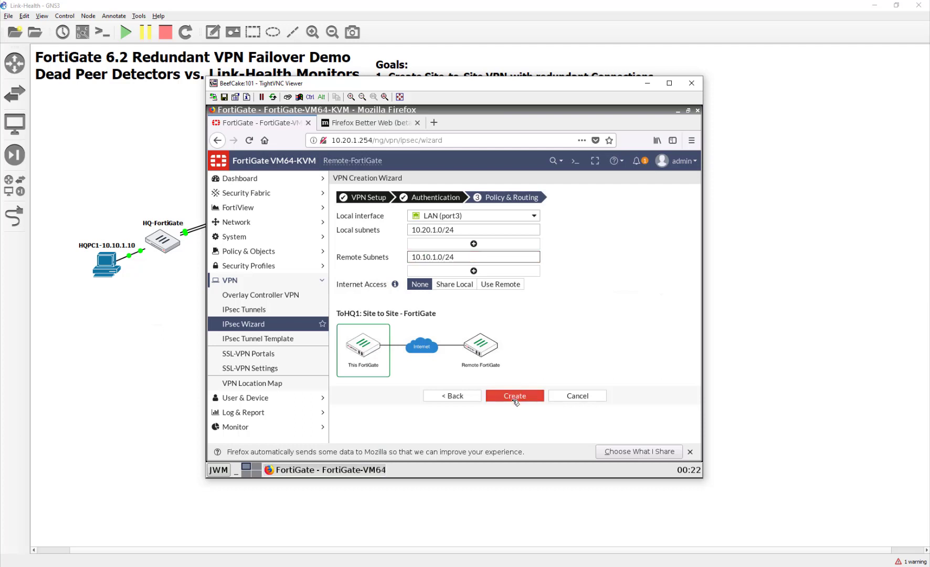
left_click(517, 397)
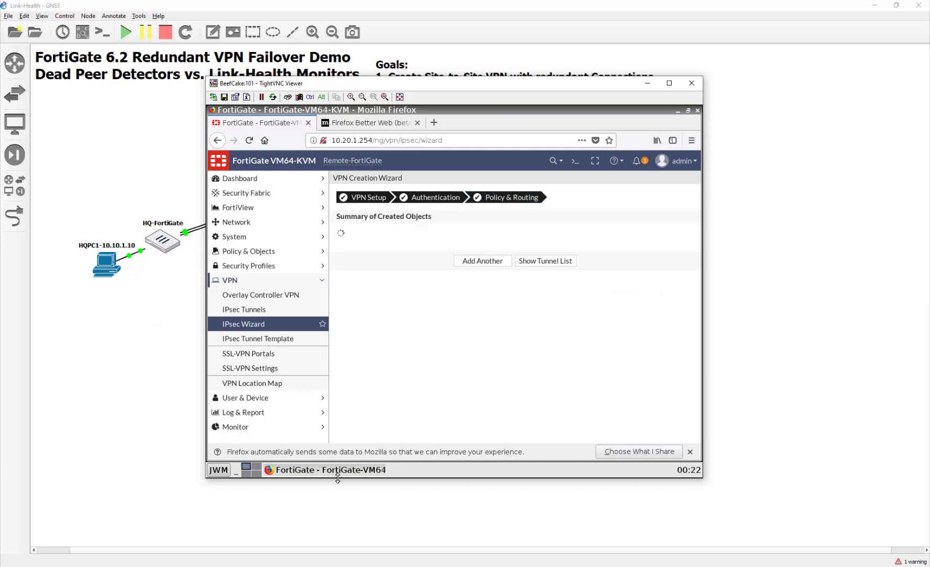
- Start a new site-to-site VPN in the IPsec Wizard named ToHQ2
left_click(495, 399)
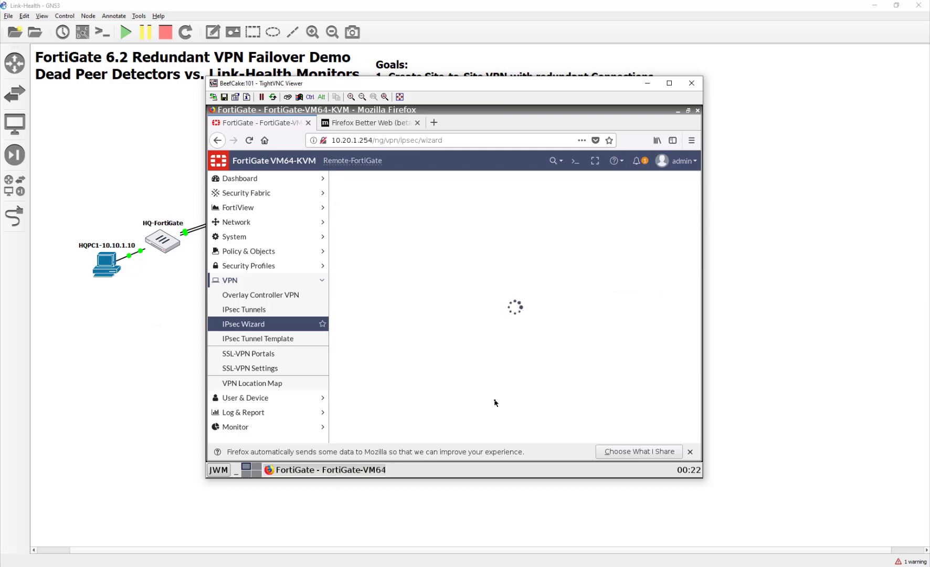
left_click(691, 452)
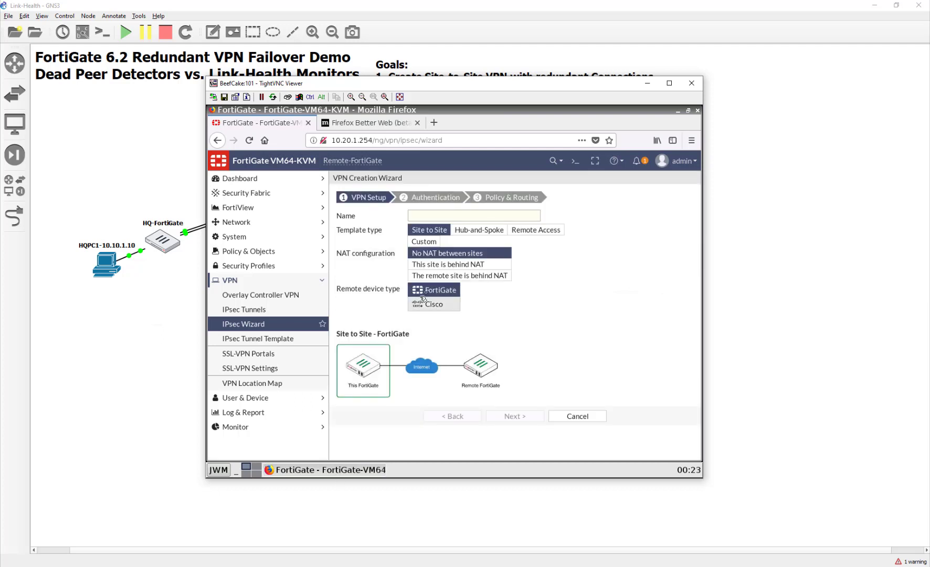
left_click(438, 214)
type("ToHQ2")
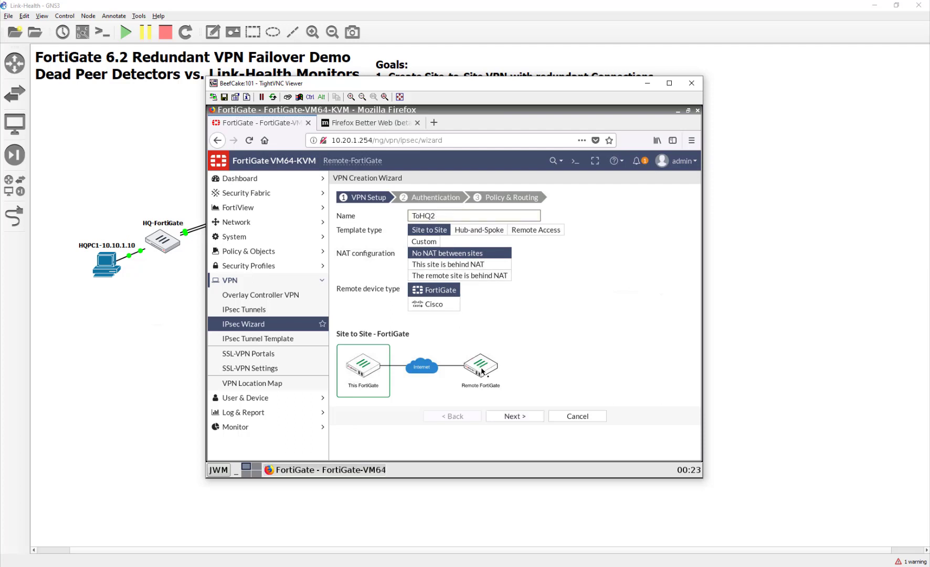
left_click(515, 416)
- Set remote gateway 10.200.2.1 on outgoing interface WAN2 (port2) and enter the pre-shared key
left_click(456, 226)
type("10")
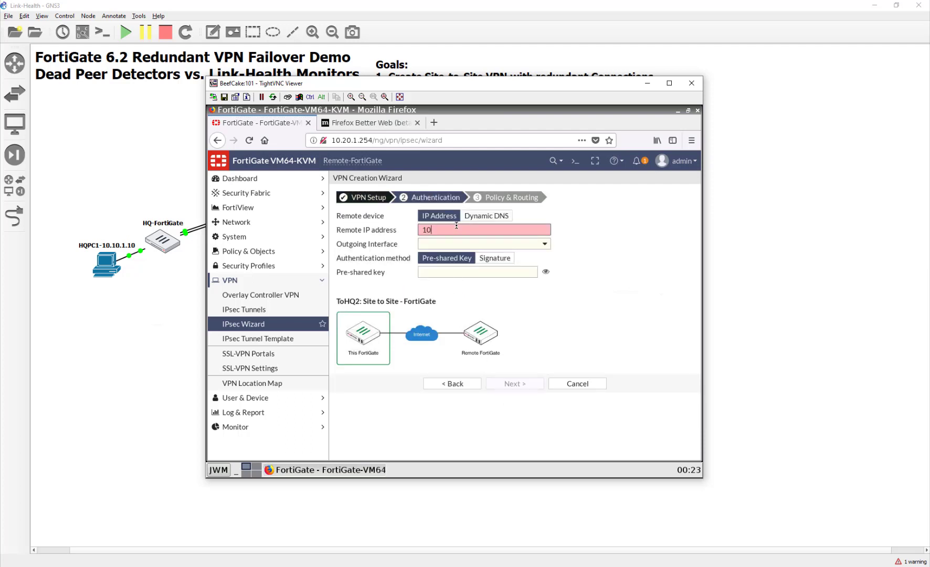
type(".200.4.1")
left_click(468, 245)
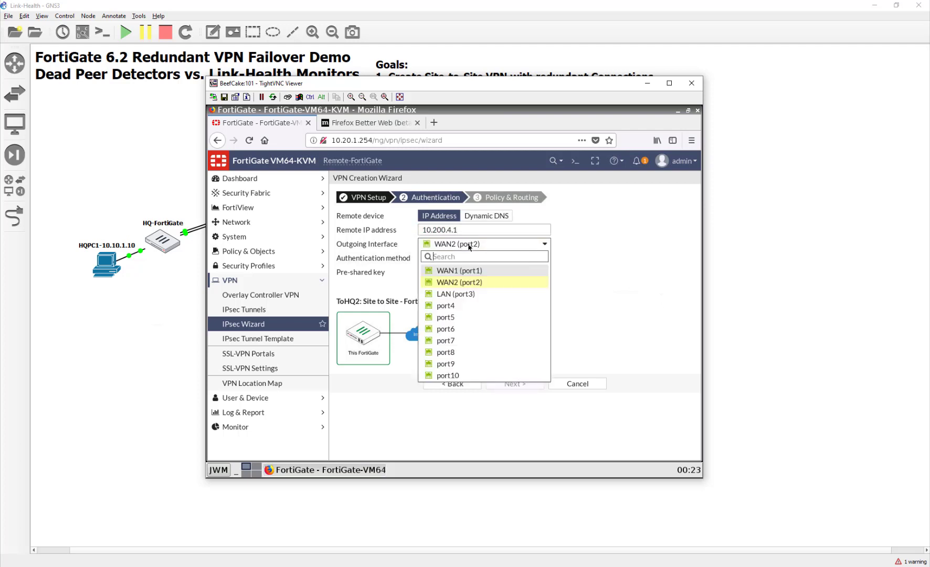
left_click(469, 246)
left_click(451, 231)
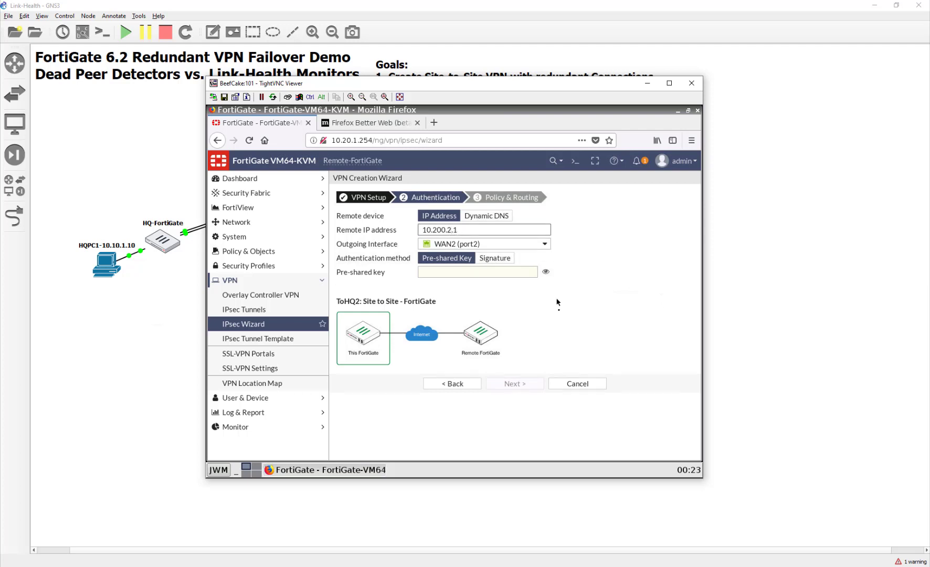
left_click(487, 272)
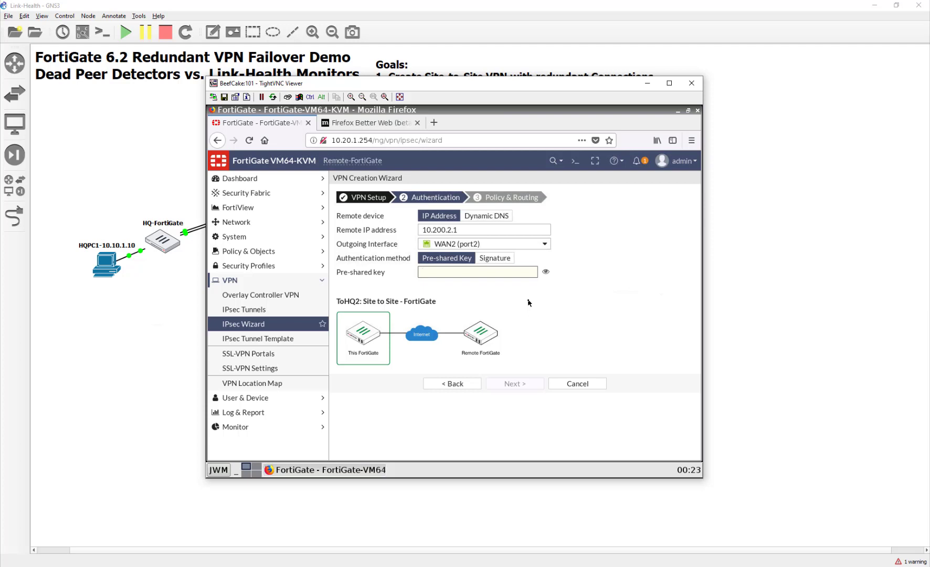
type("fortinet")
left_click(546, 272)
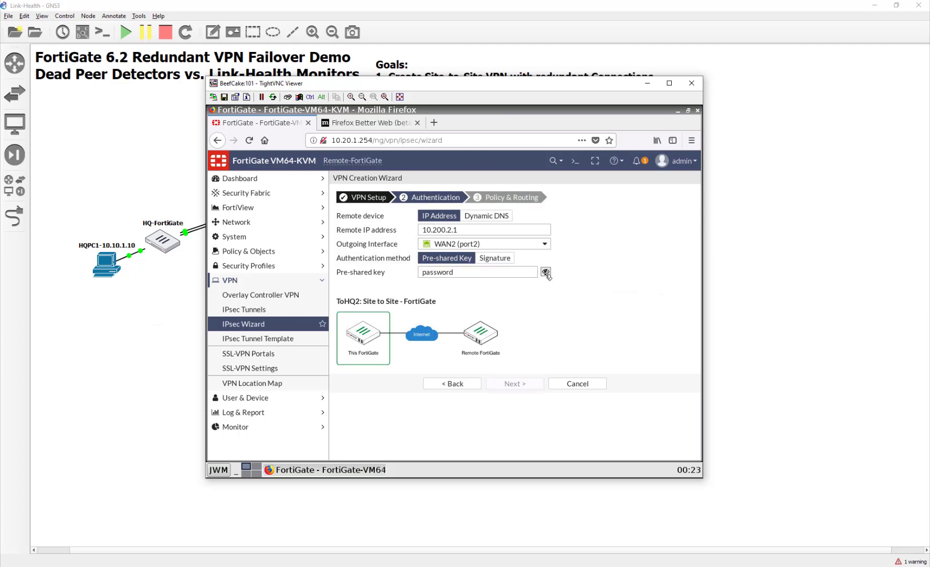
- Set local interface LAN (port3) and remote subnet 10.10.1.0/24, then create the VPN
left_click(515, 384)
left_click(436, 216)
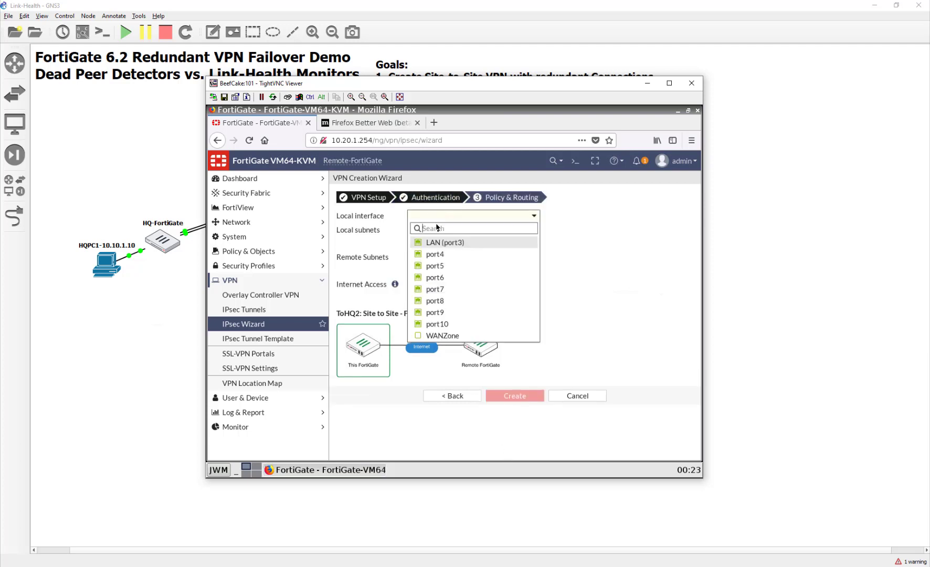
left_click(442, 243)
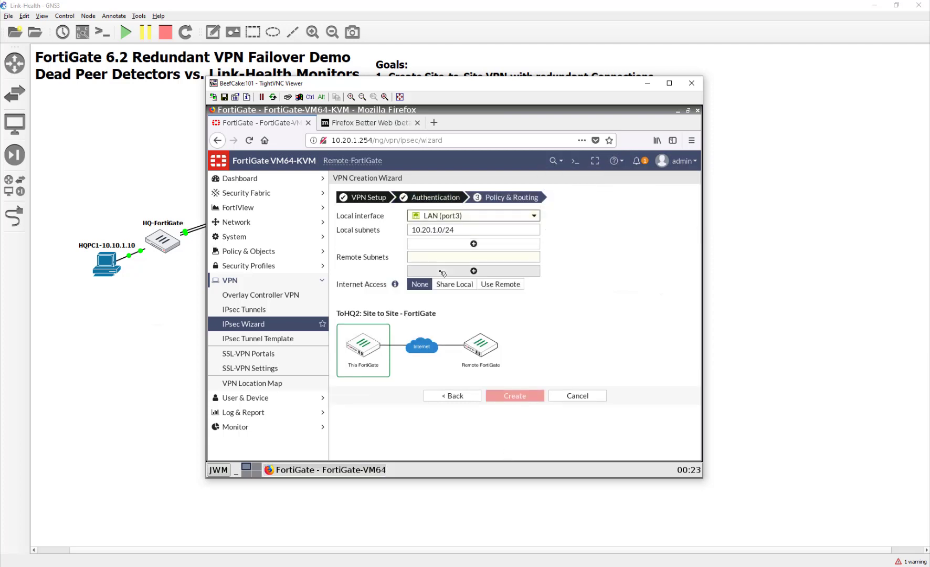
left_click(441, 258)
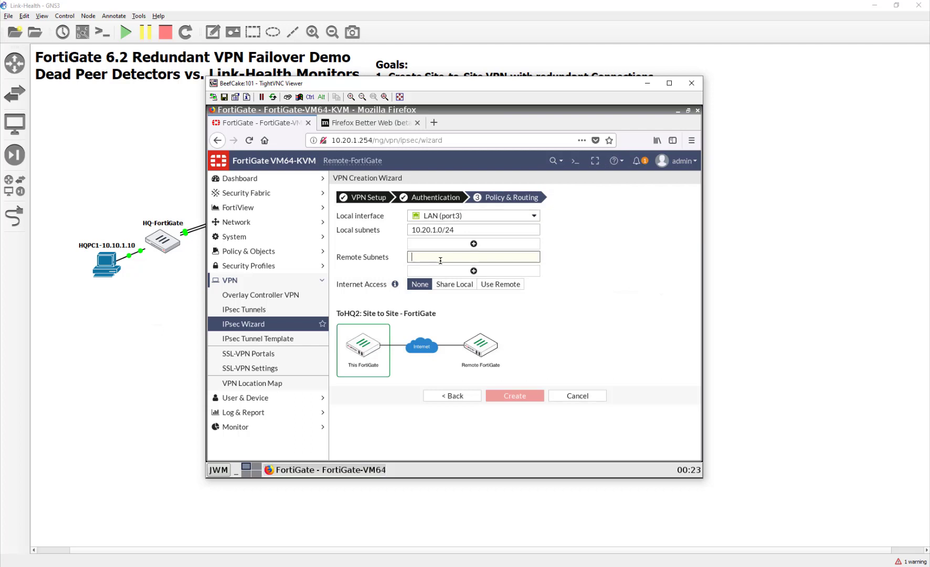
type("10.10.1.0/24")
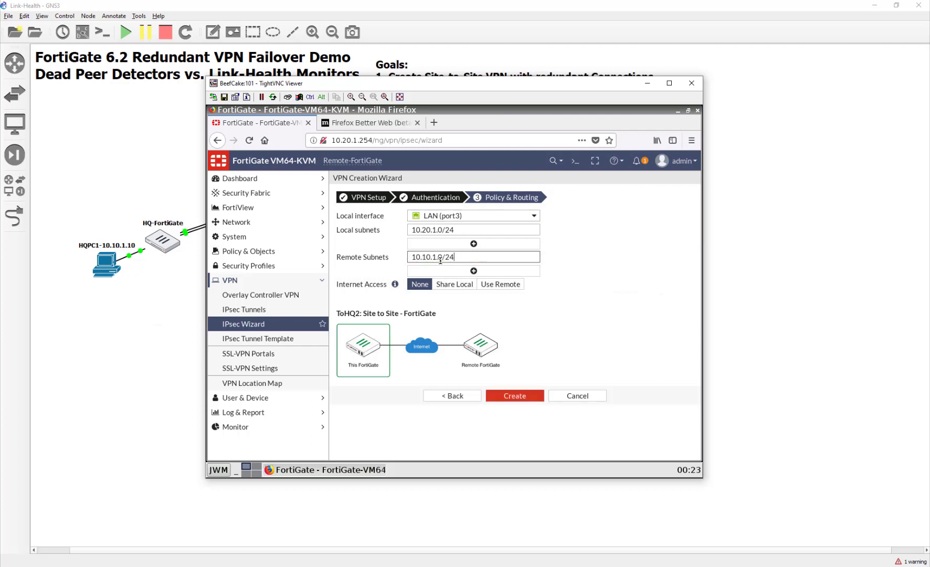
left_click(530, 397)
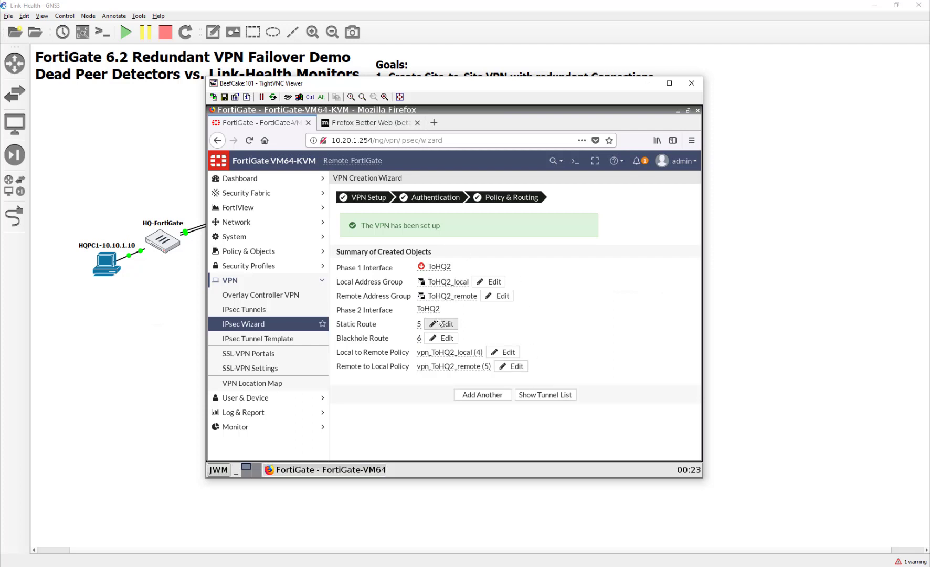
- Set the ToHQ2 static route's administrative distance to 15 and save it
left_click(437, 326)
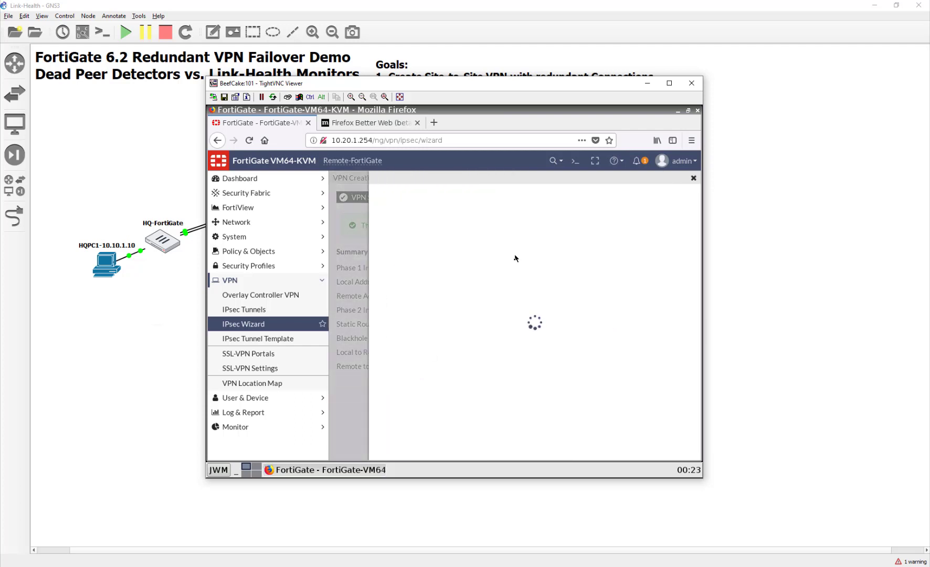
left_click(508, 242)
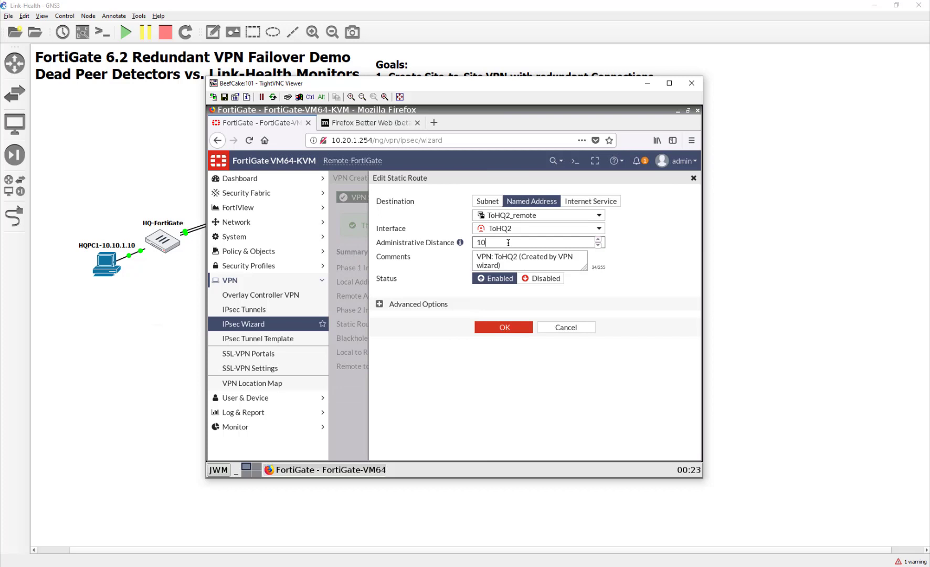
left_click(503, 328)
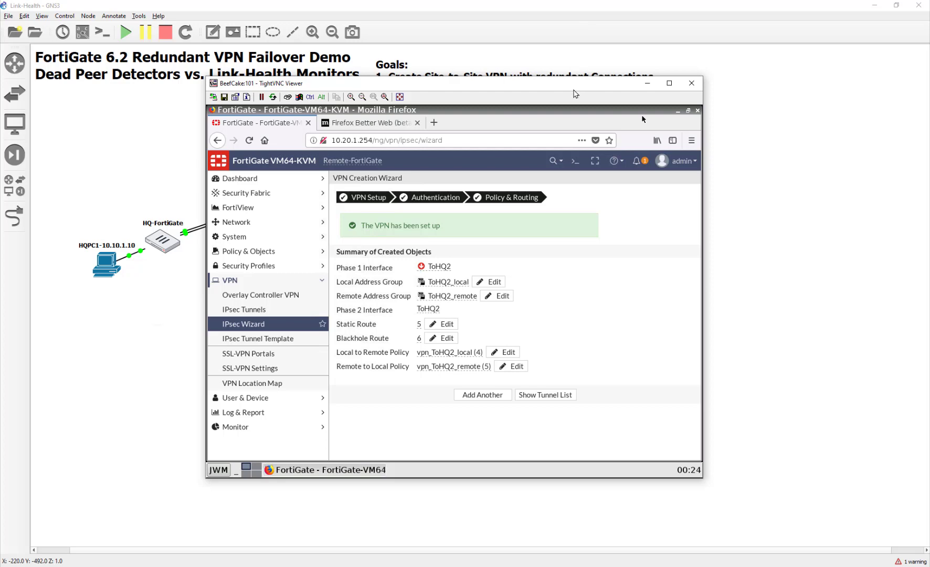
left_click_drag(576, 88, 584, 63)
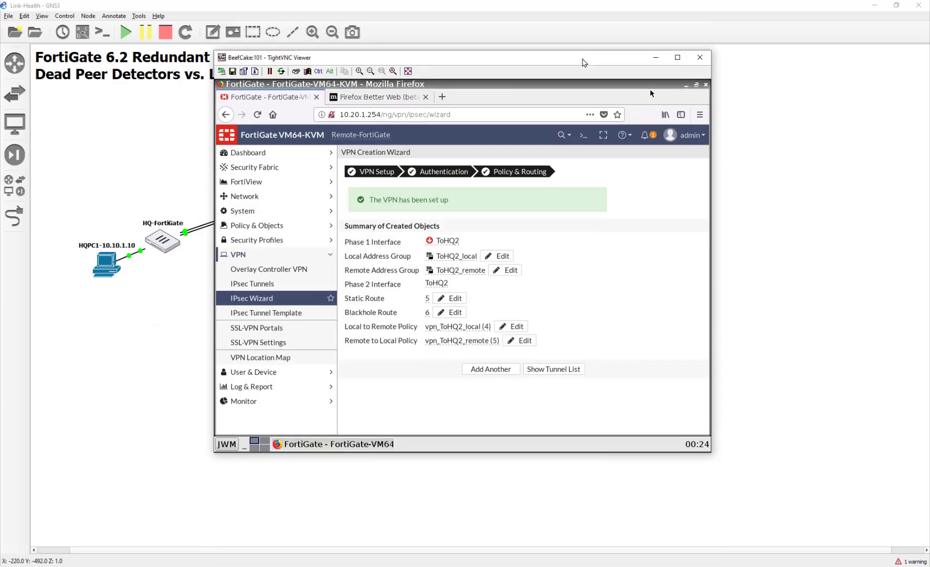
- Ping 10.10.1.10 from a terminal on Remote-PC1, then close its VNC console
left_click(229, 445)
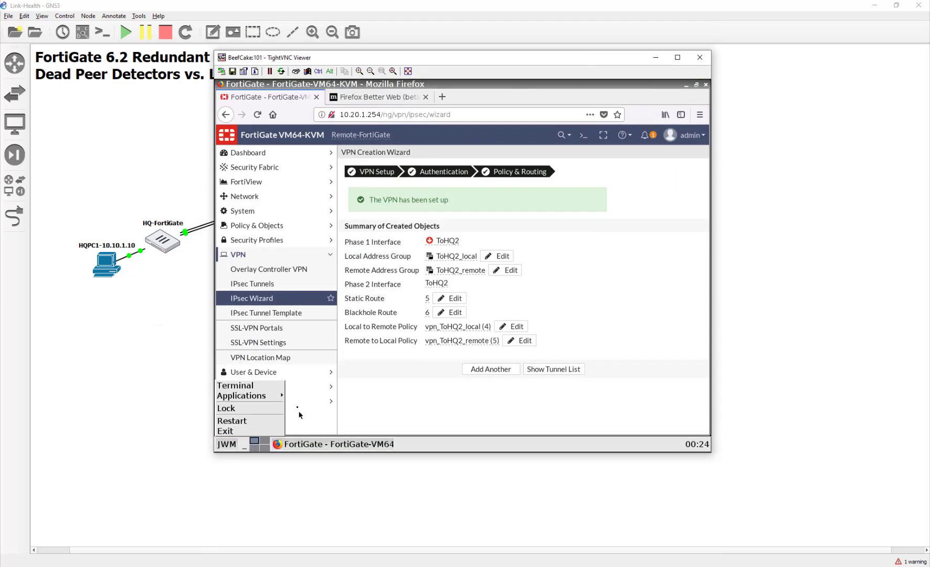
left_click(235, 385)
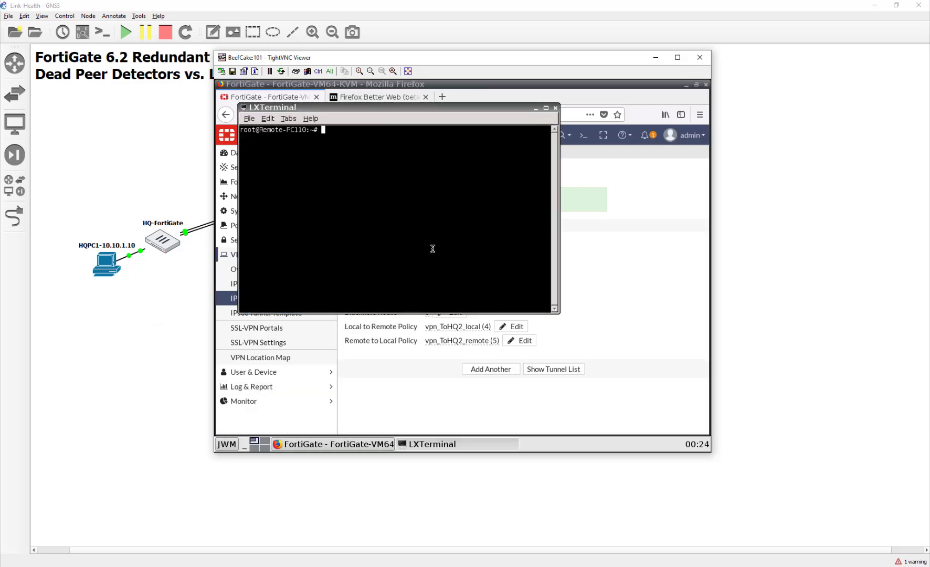
type("ping 10.10.1.10")
key("Return")
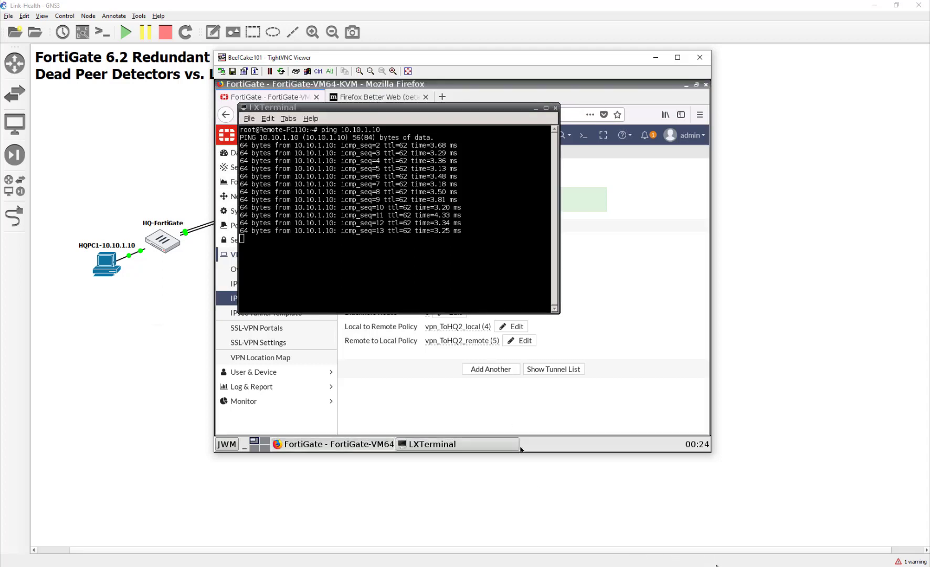
left_click(650, 507)
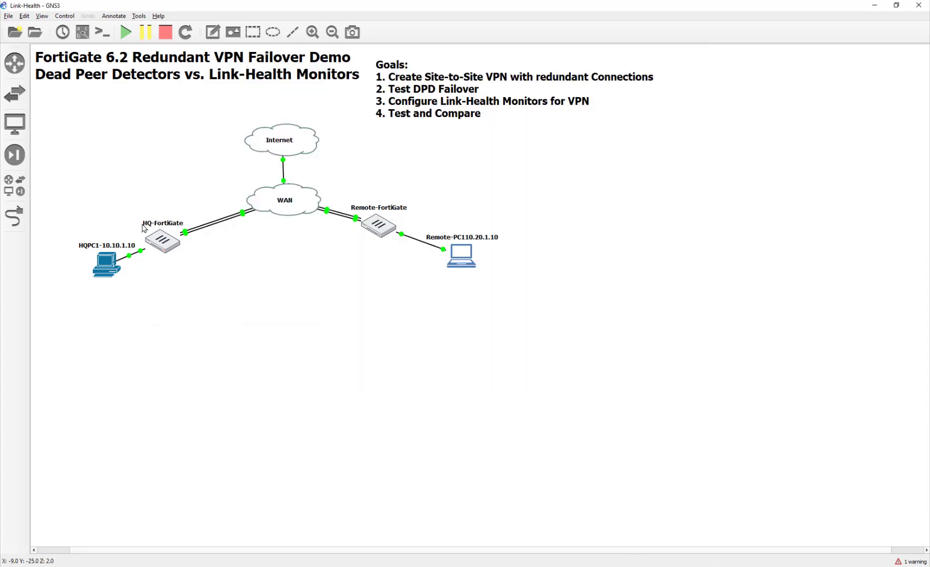
- Open HQPC1's console and ping 10.20.1.10 from a terminal, then return to Firefox
double_click(107, 262)
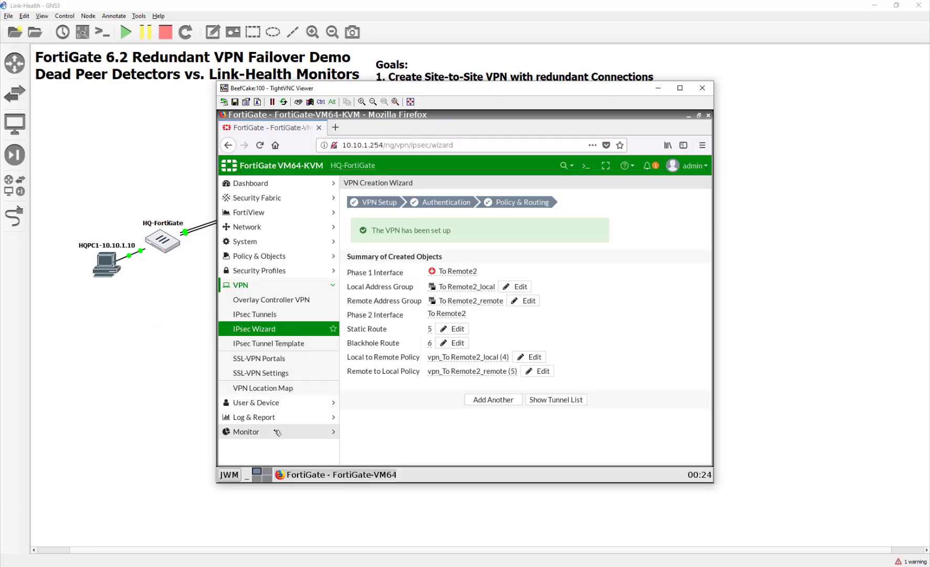
left_click(229, 475)
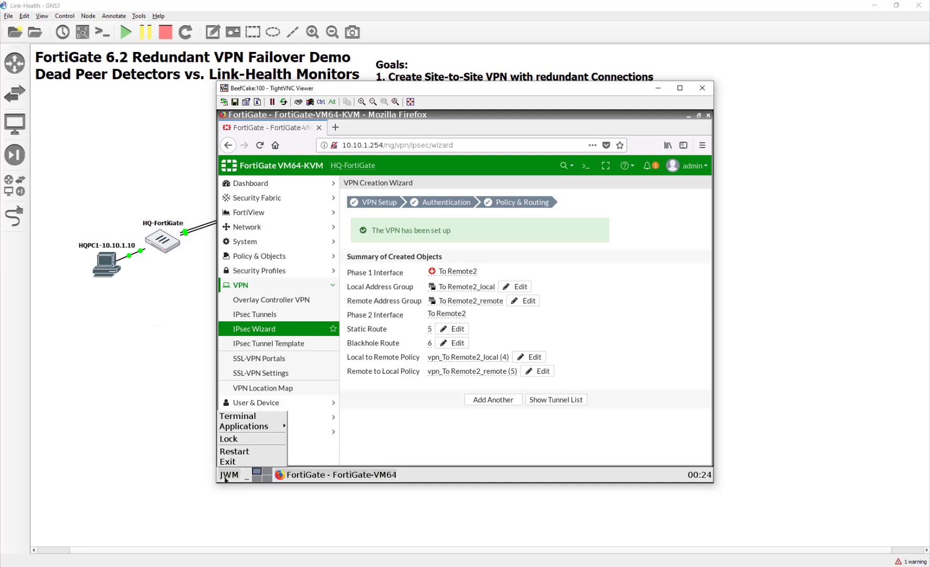
left_click(305, 409)
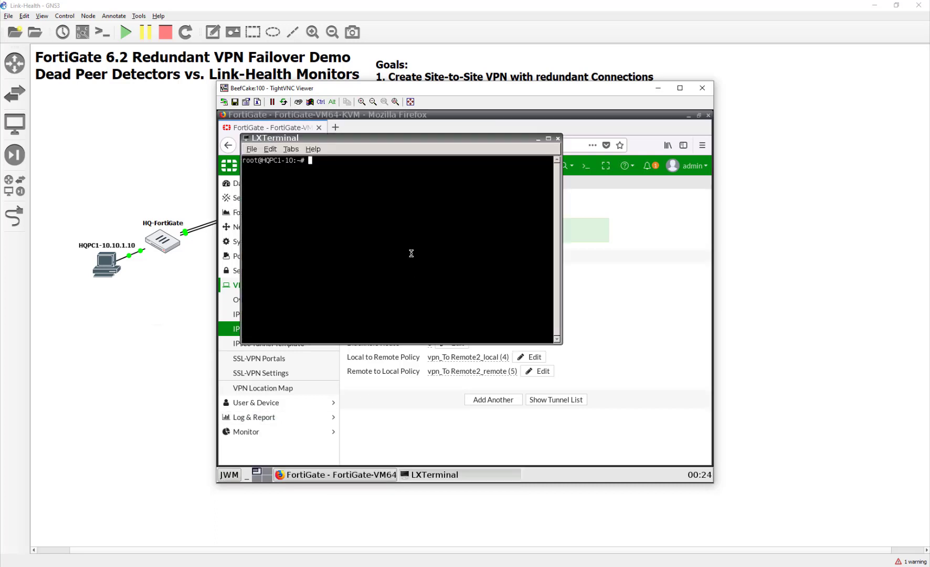
type("ping 10.20.1.10")
key("Return")
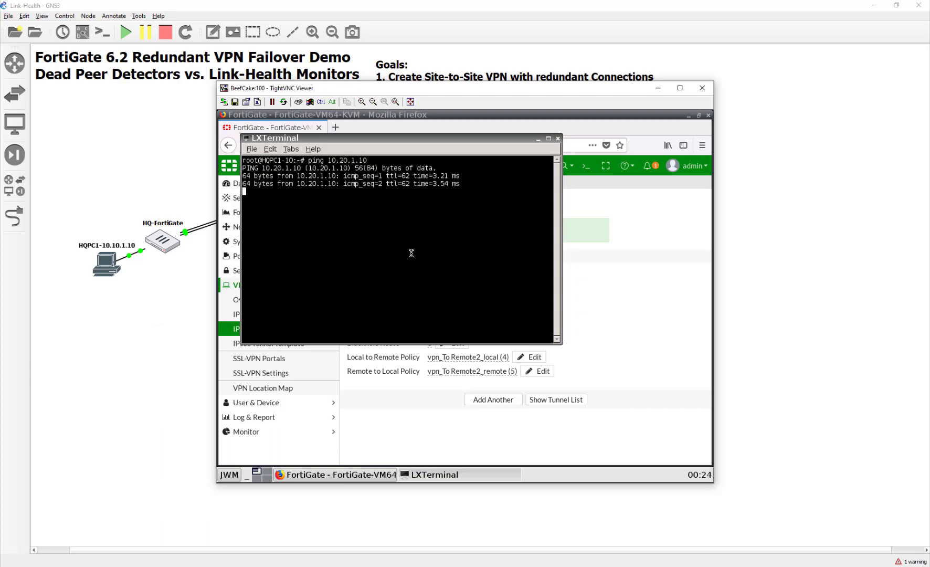
left_click(376, 444)
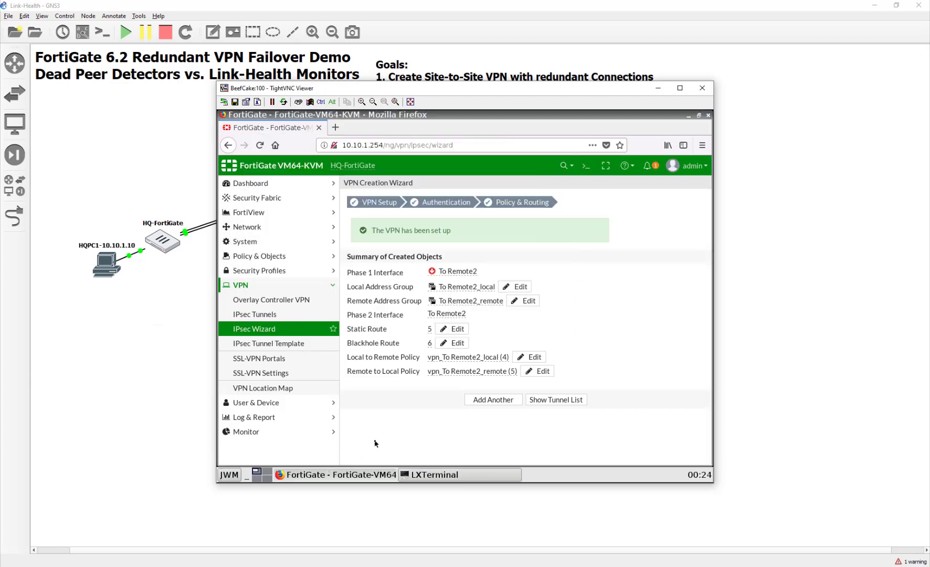
- View the HQ IPsec Monitor showing ToRemote1 up and To Remote2 down, then close the console
left_click(287, 435)
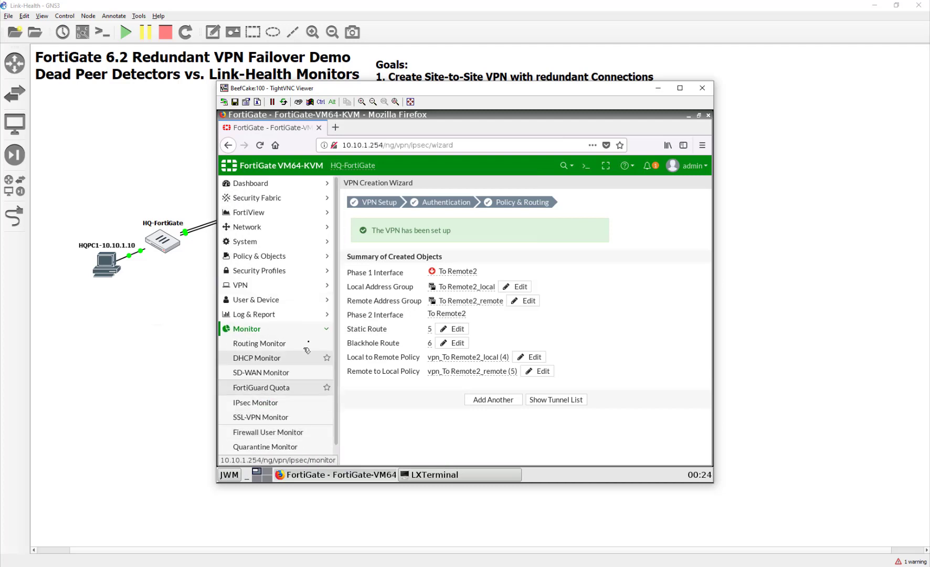
left_click(307, 403)
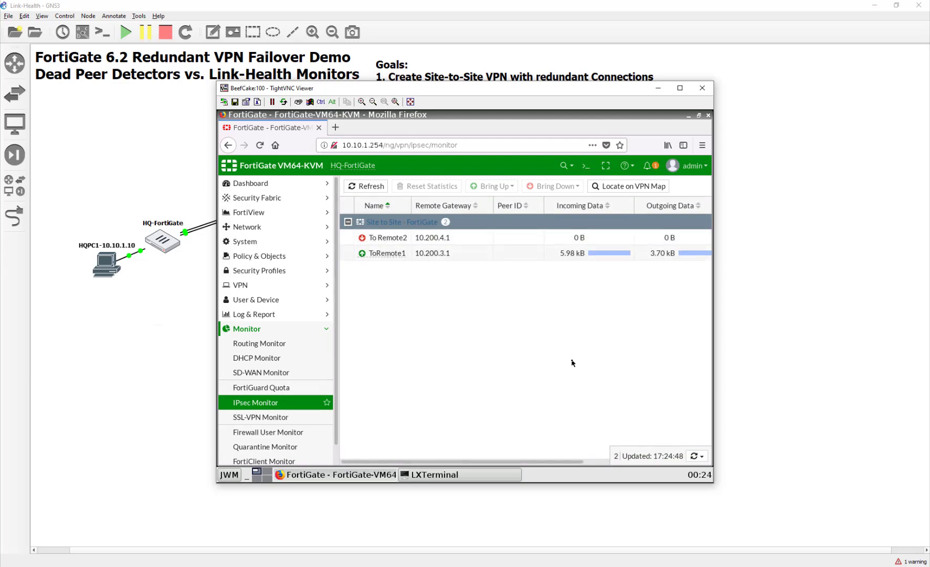
left_click_drag(572, 362, 554, 221)
left_click_drag(546, 94, 523, 153)
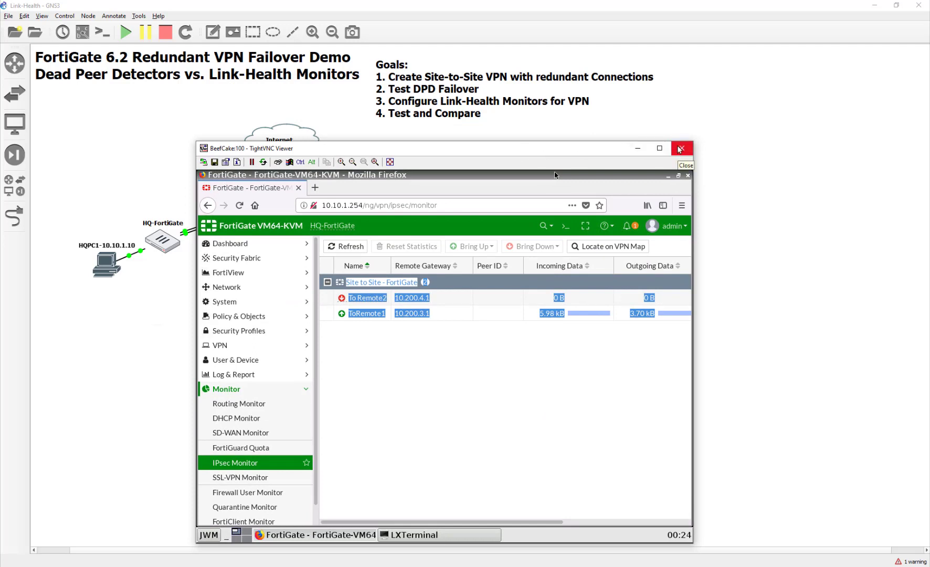
left_click(680, 148)
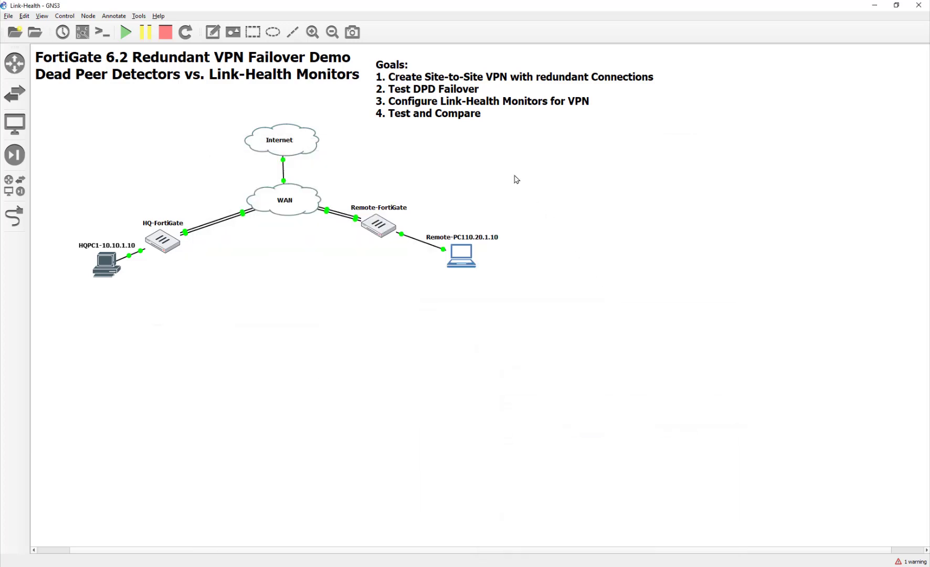